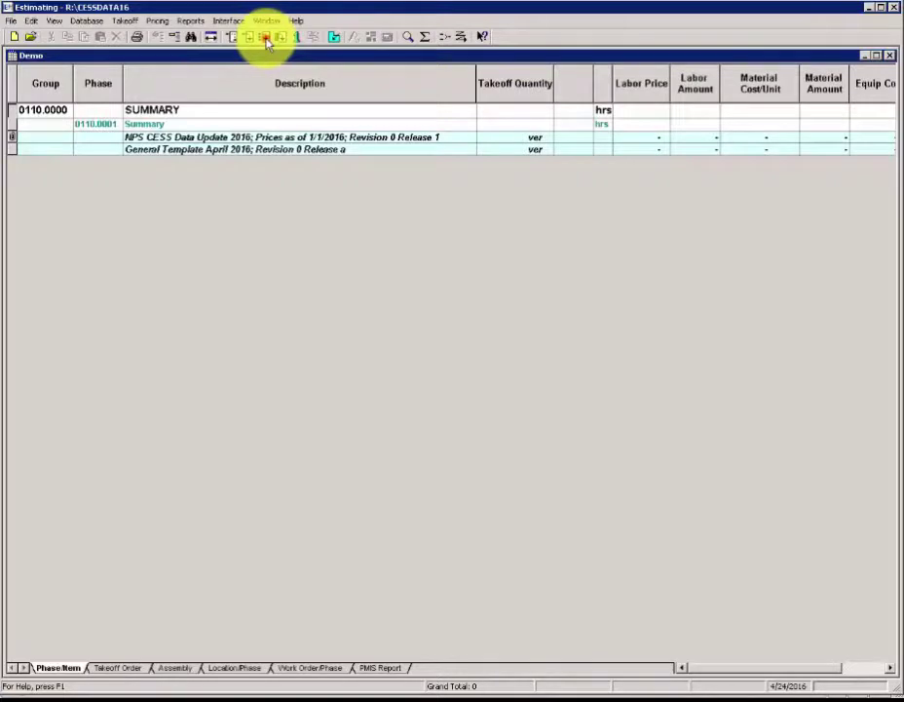
Step: Open the Assembly Takeoff window, enlarge it and its assembly list to fill most of the screen, and reopen it
click(268, 41)
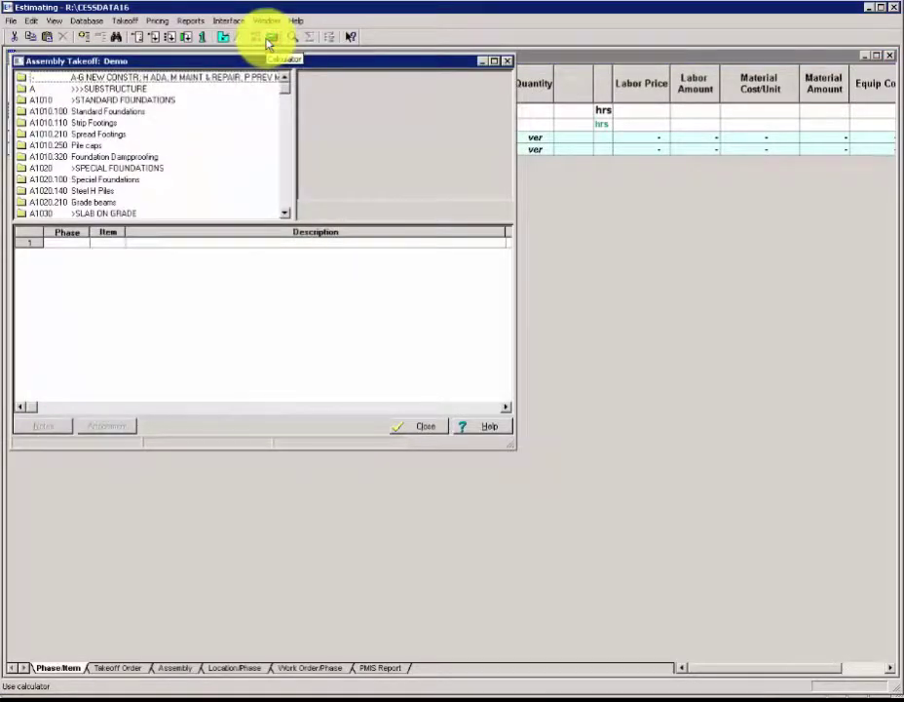
mouse_move(247, 62)
mouse_down()
mouse_move(253, 69)
mouse_move(237, 66)
mouse_up()
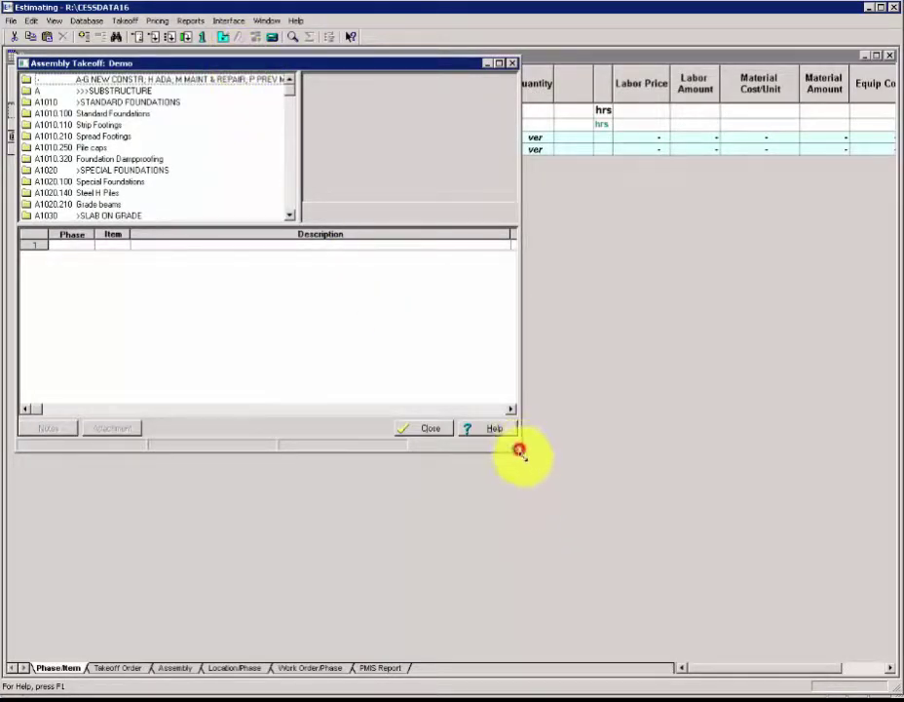
drag(519, 449, 863, 642)
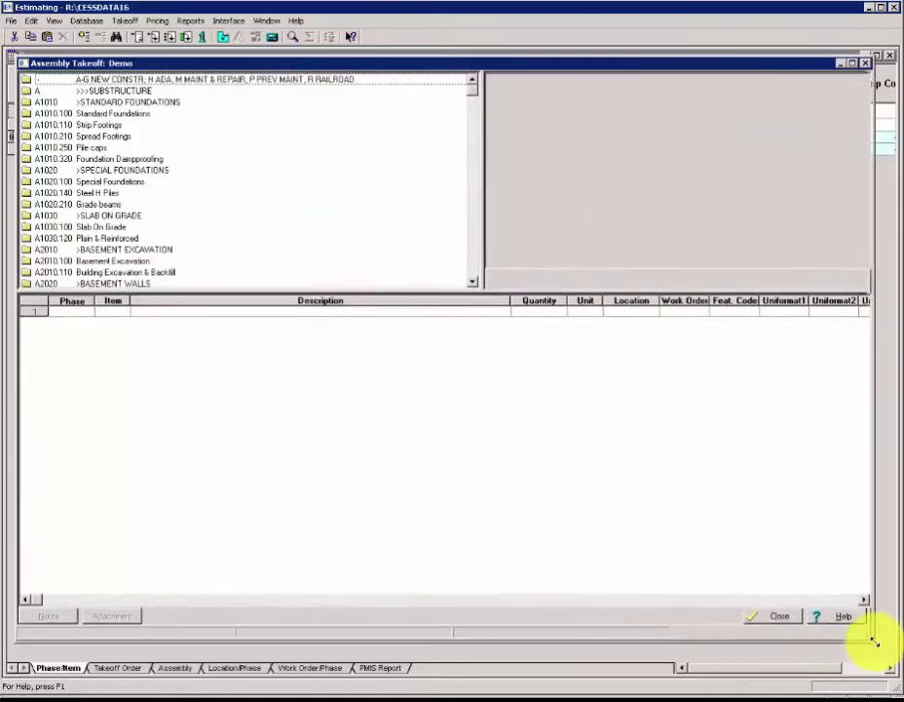
mouse_move(488, 215)
mouse_down()
mouse_move(485, 205)
mouse_move(465, 207)
mouse_up()
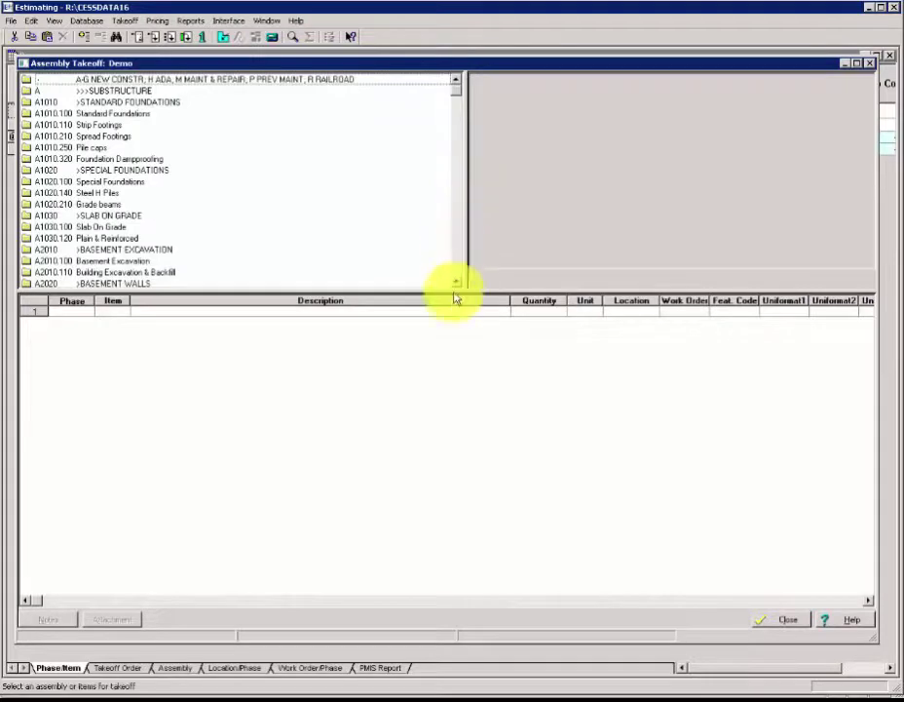
click(442, 291)
mouse_move(442, 291)
mouse_down()
mouse_move(441, 323)
mouse_move(436, 306)
mouse_up()
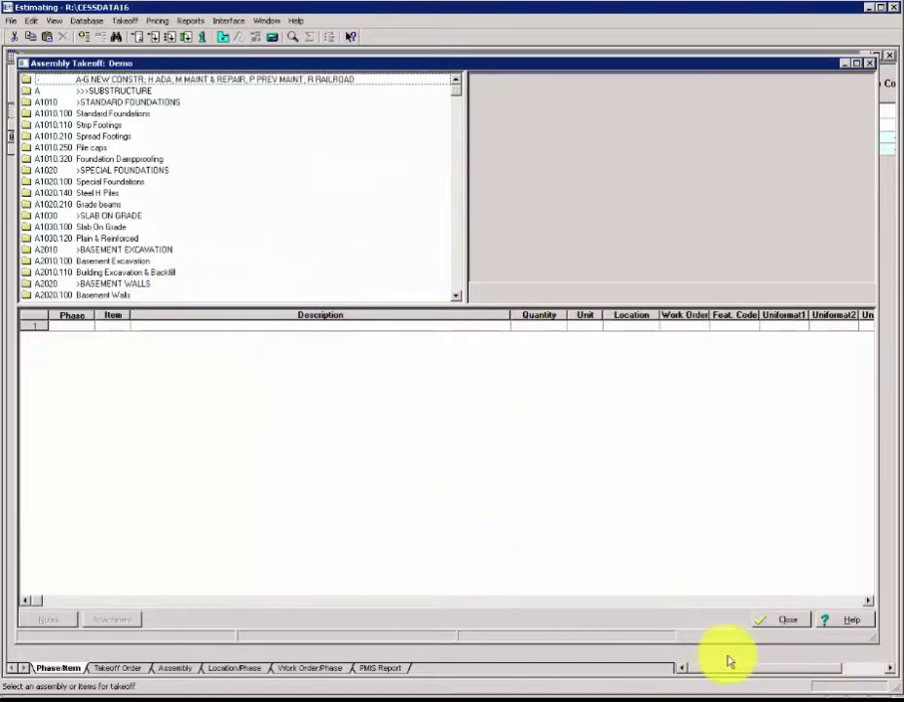
click(778, 620)
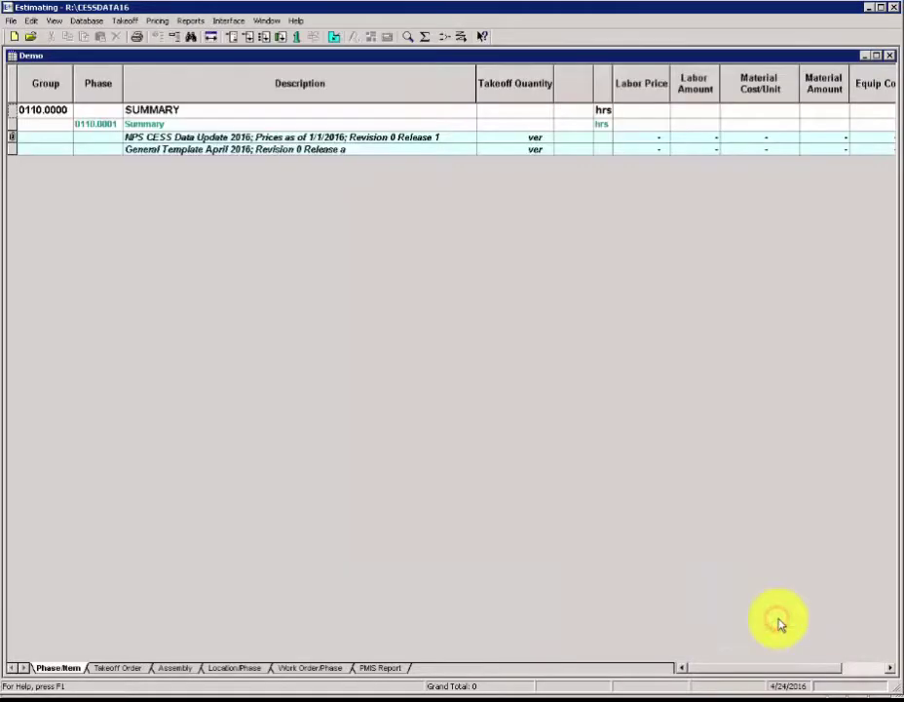
click(267, 44)
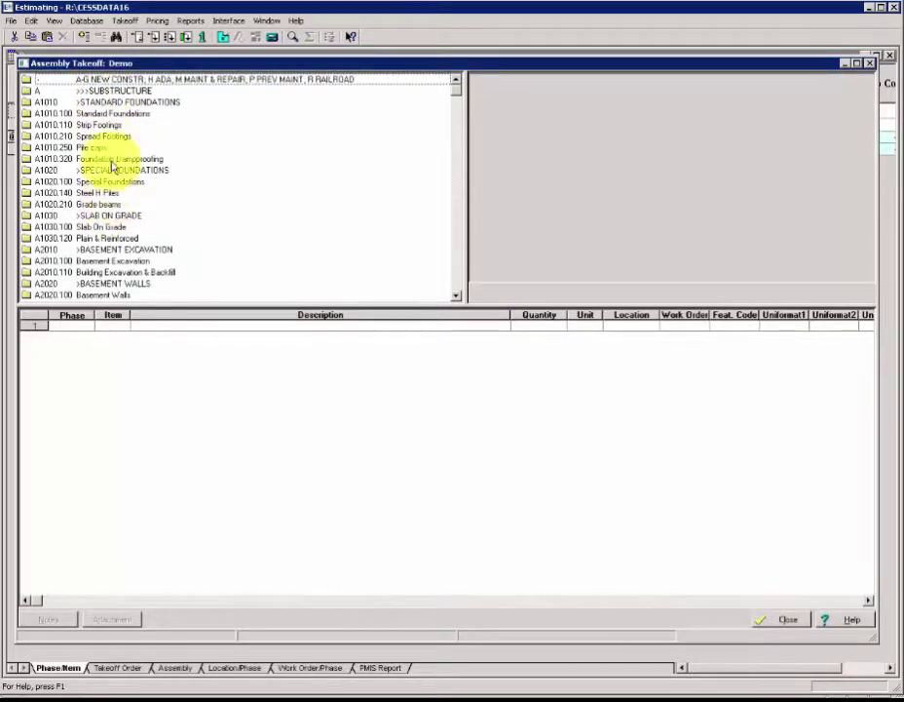
Step: Expand A1010.100 Standard Foundations and A1010.110 Strip Footings and compare the numbering of their assemblies
double_click(49, 113)
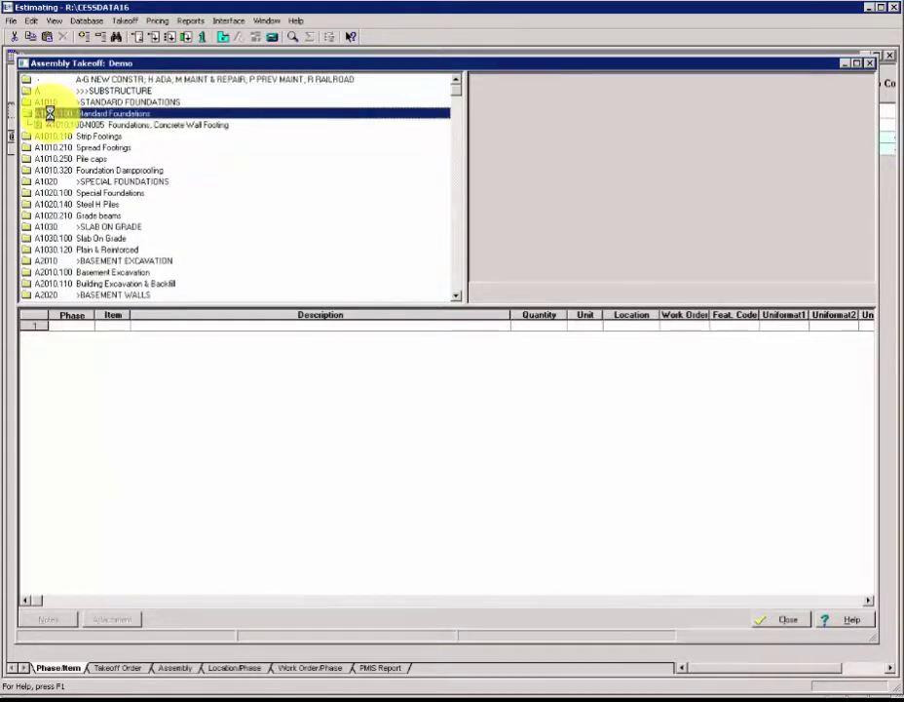
click(50, 126)
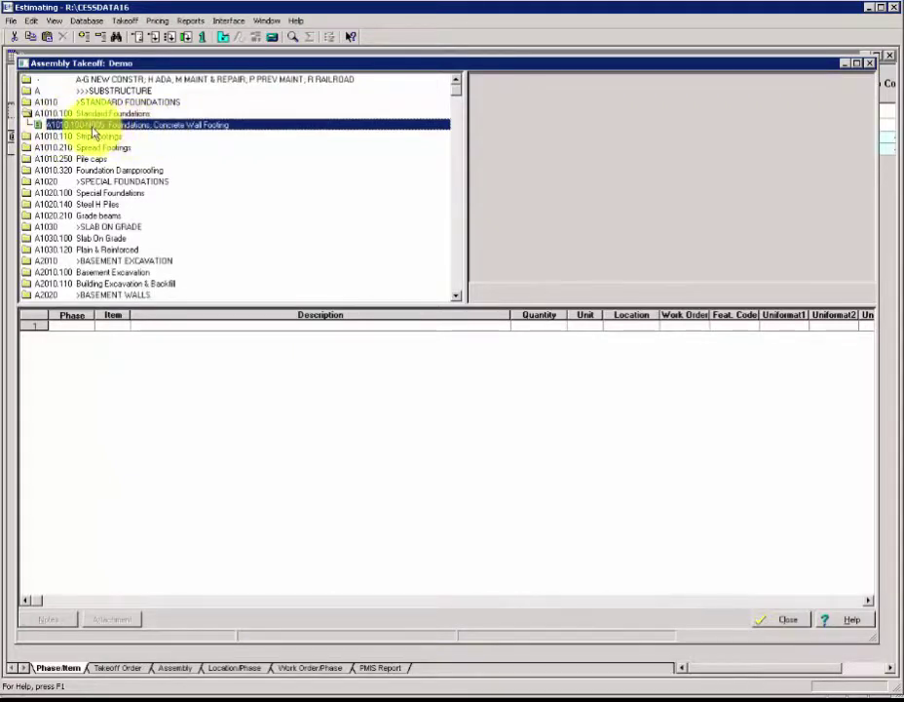
double_click(88, 137)
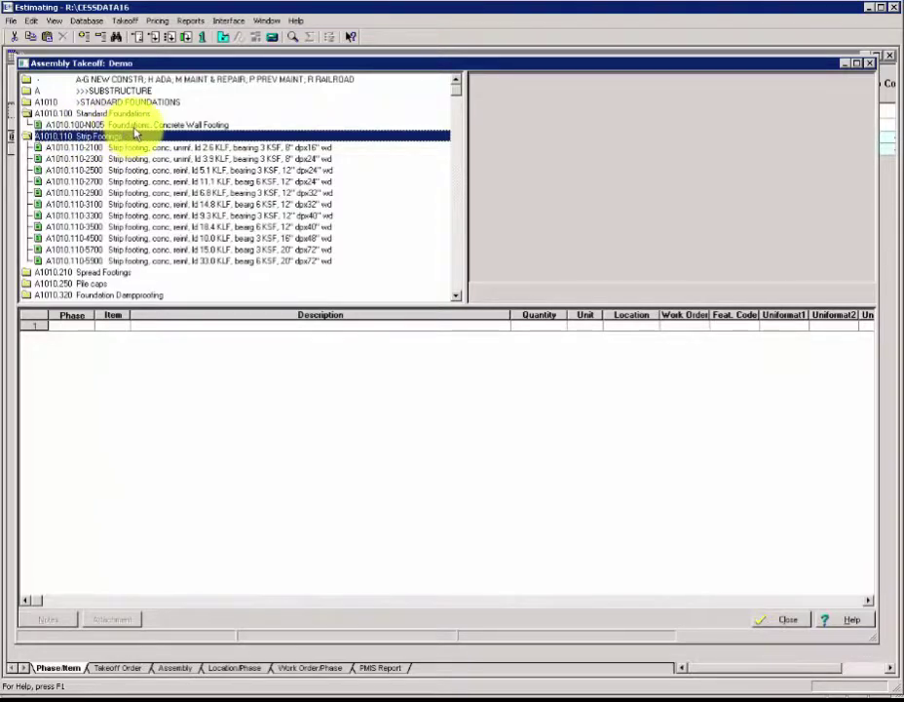
click(89, 126)
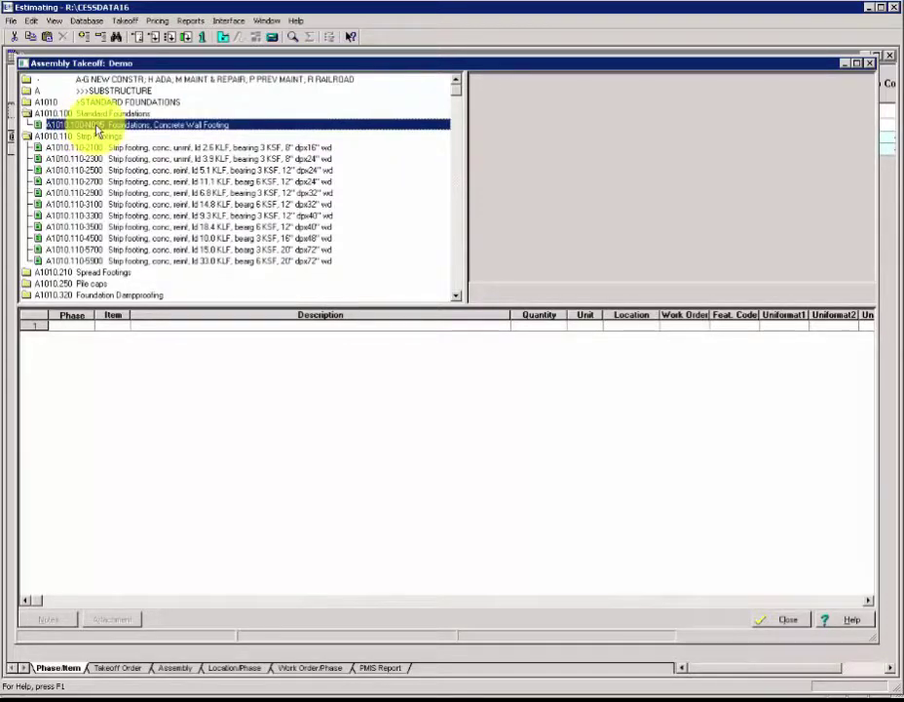
click(69, 148)
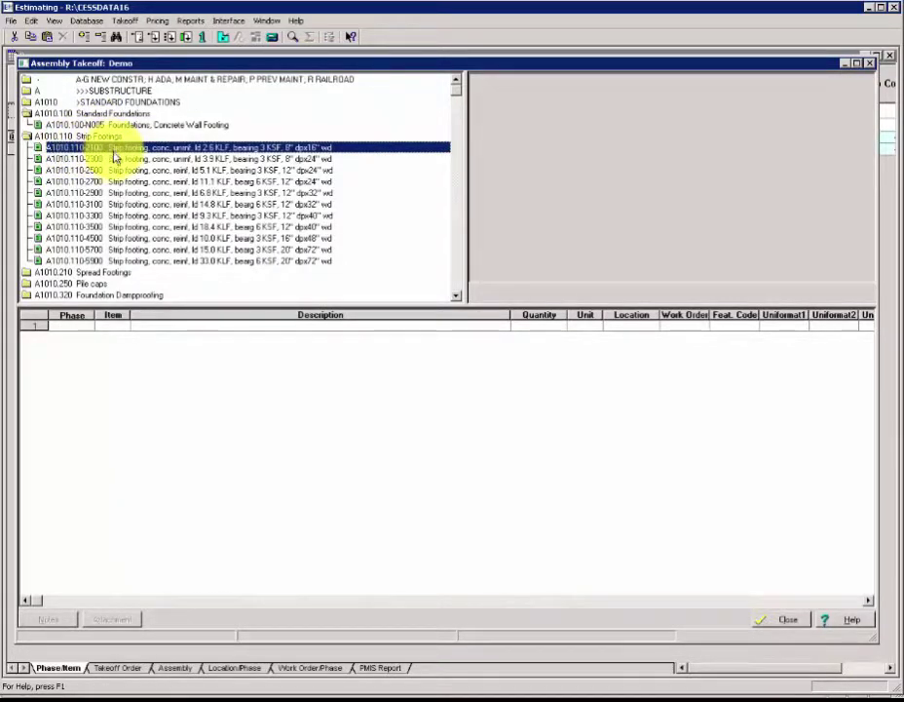
click(118, 127)
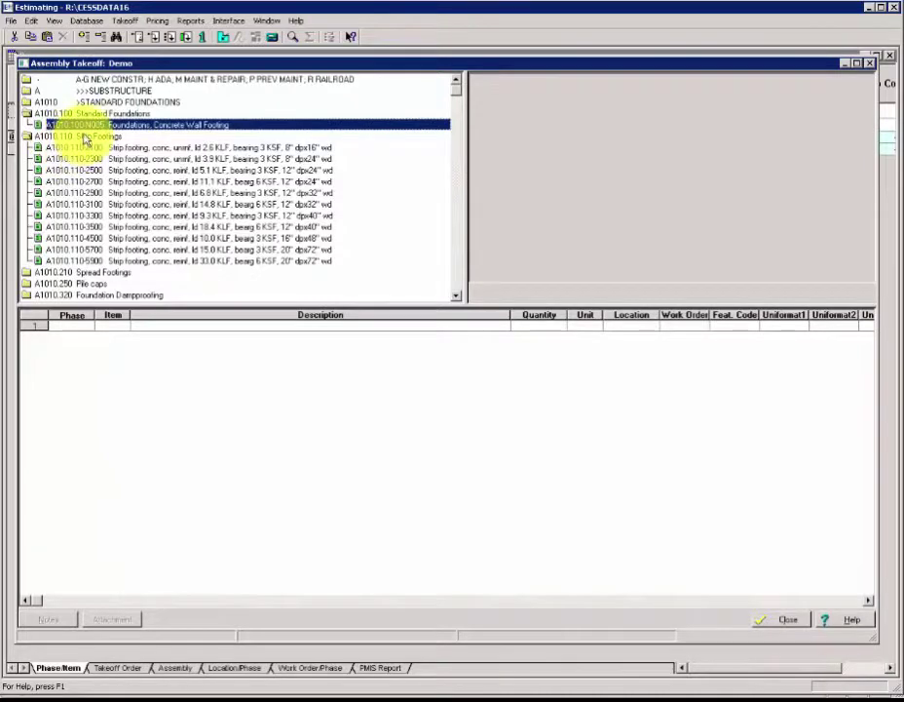
Step: Go to G2040 in the assembly list and open G2040.100-N005 Stone Retaining Wall for takeoff
click(80, 129)
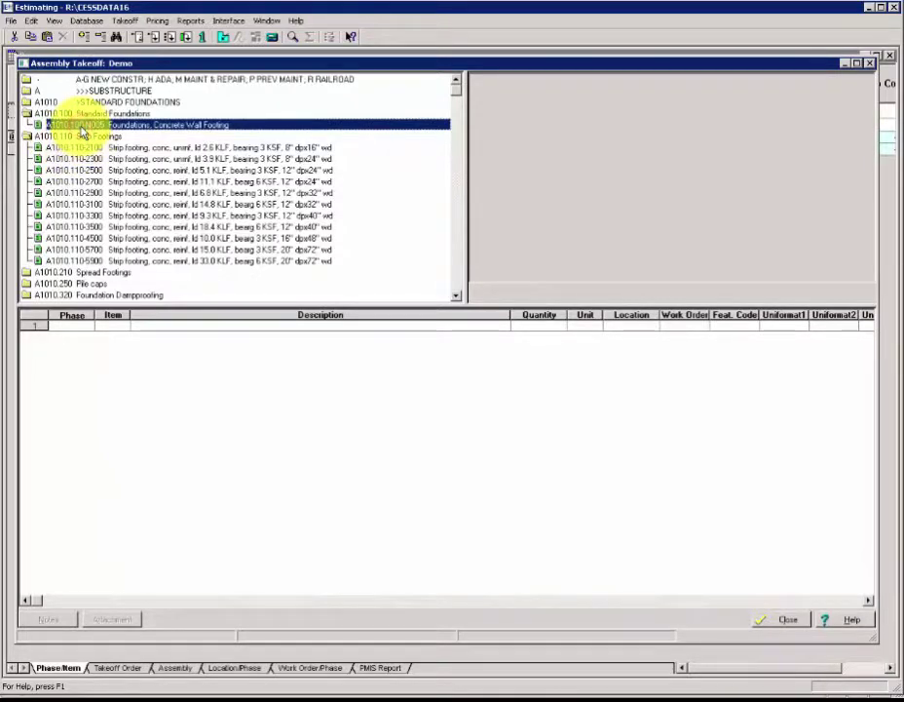
text(g)
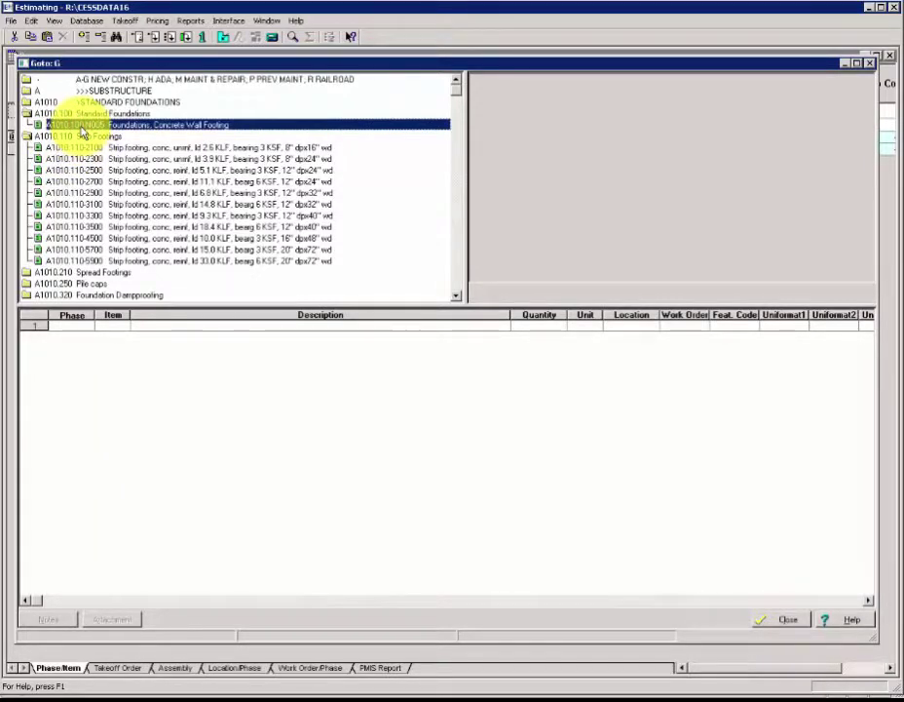
text(2040)
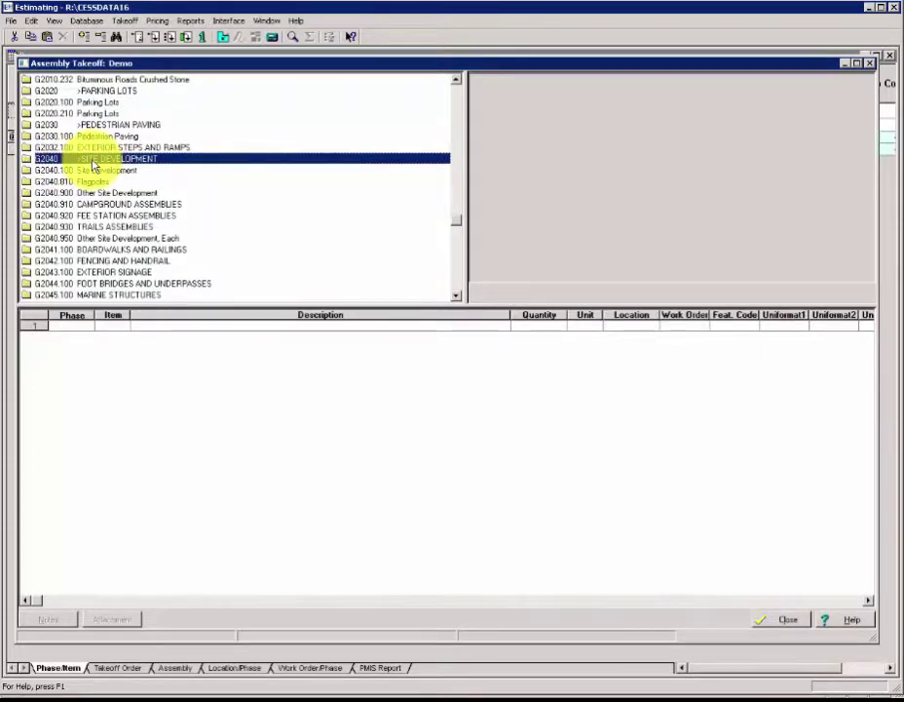
double_click(93, 172)
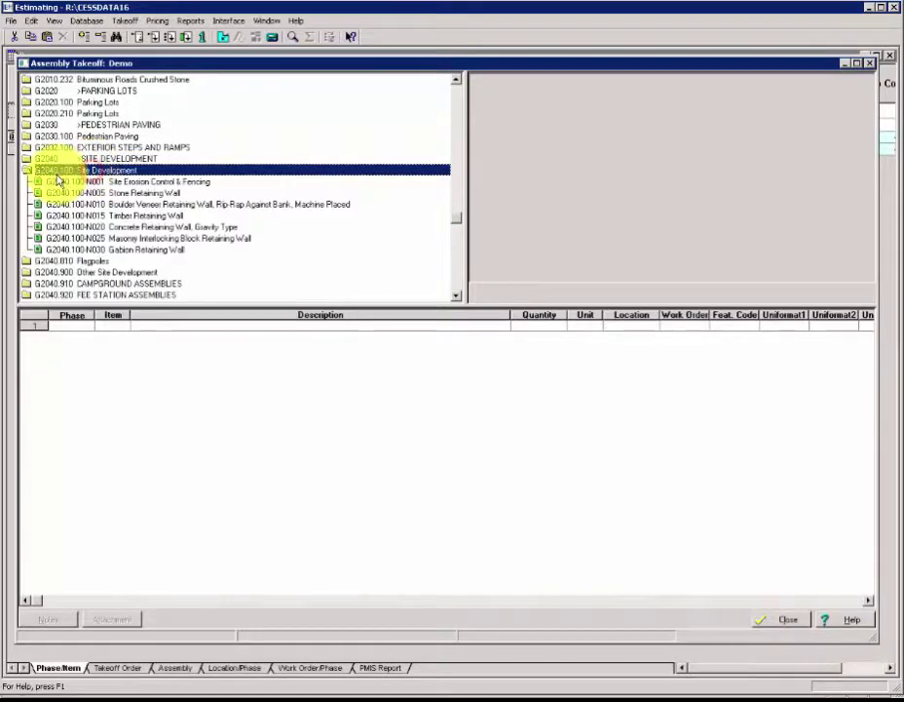
double_click(104, 196)
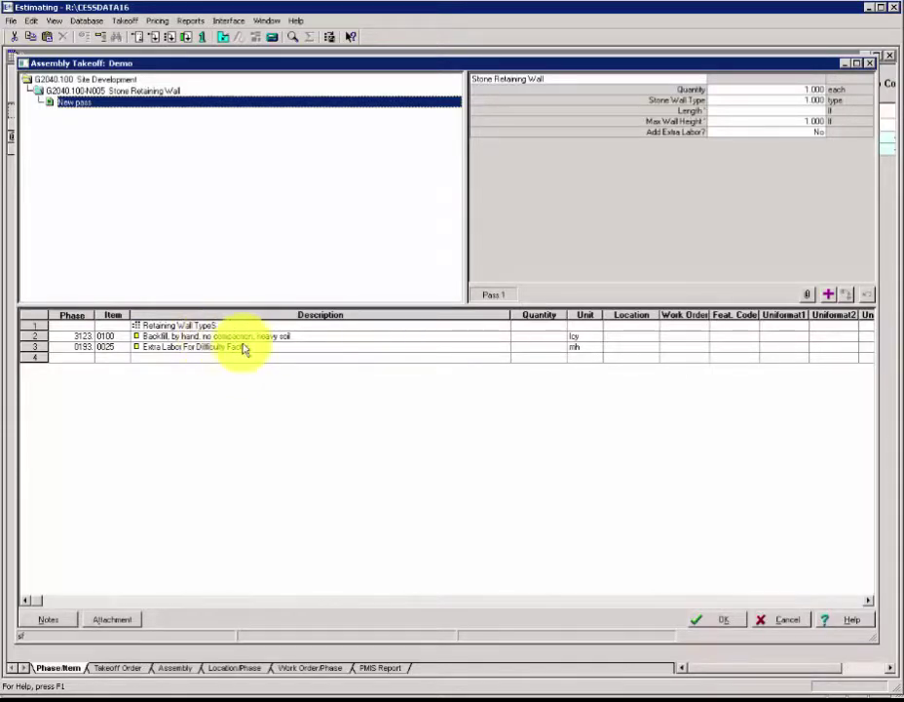
Step: Check the Stone Wall Type options, try setting Add Extra Labor to Yes, and revert it to No
click(736, 104)
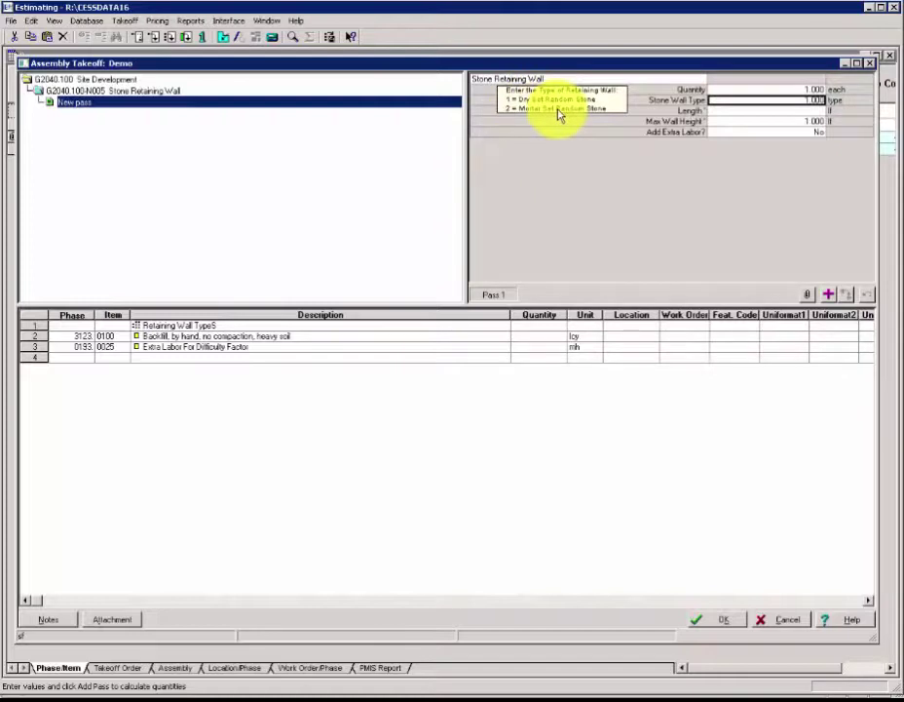
click(755, 136)
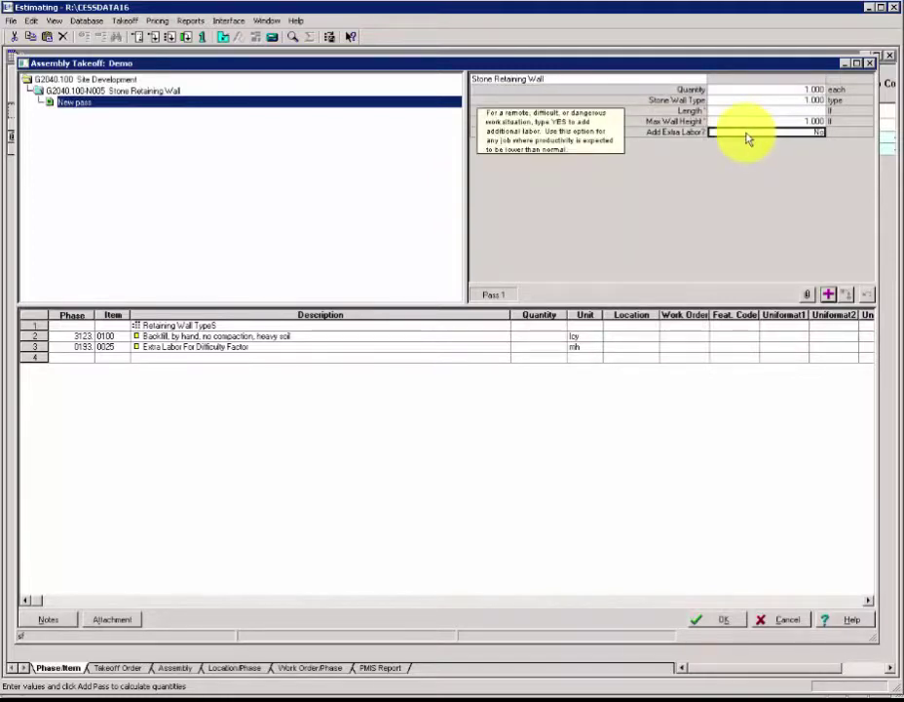
text(Yes)
key(Return)
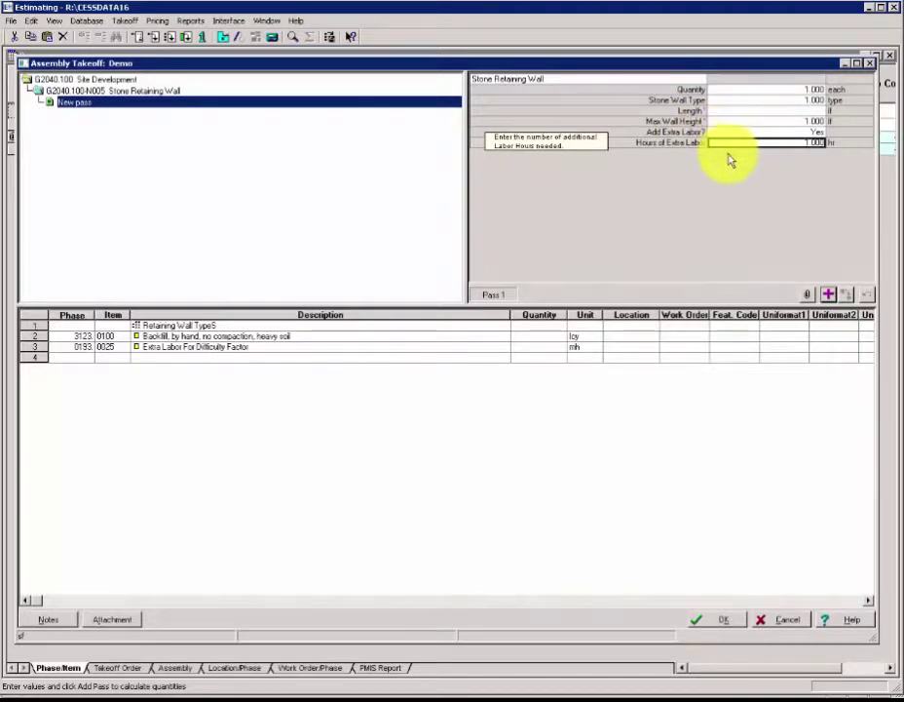
key(ctrl+z)
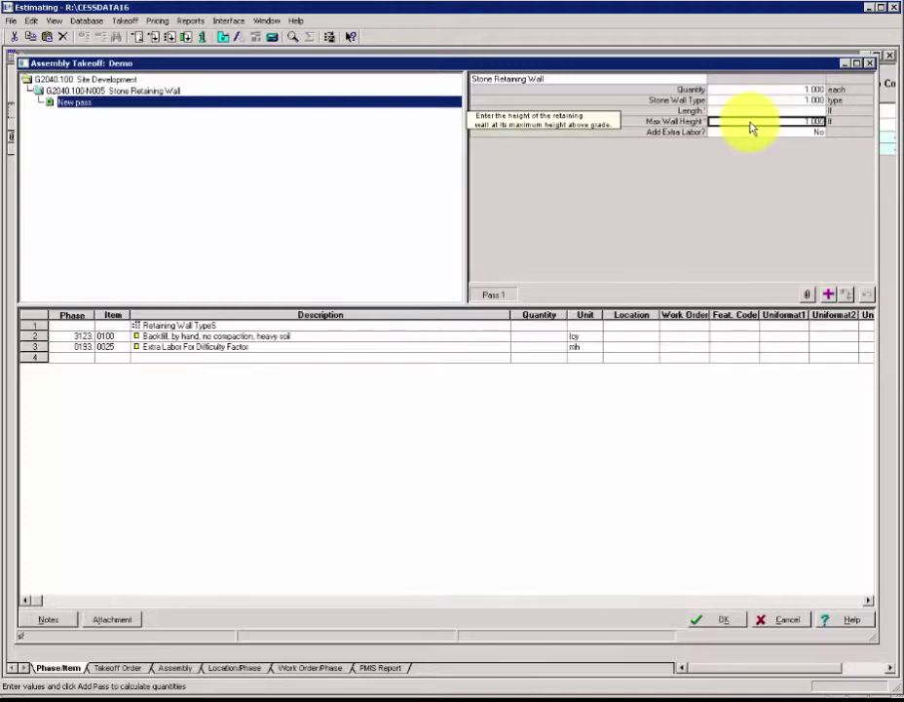
Step: Try to set the stone retaining wall's Max Wall Height to 0
key(BackSpace)
text(0)
key(Return)
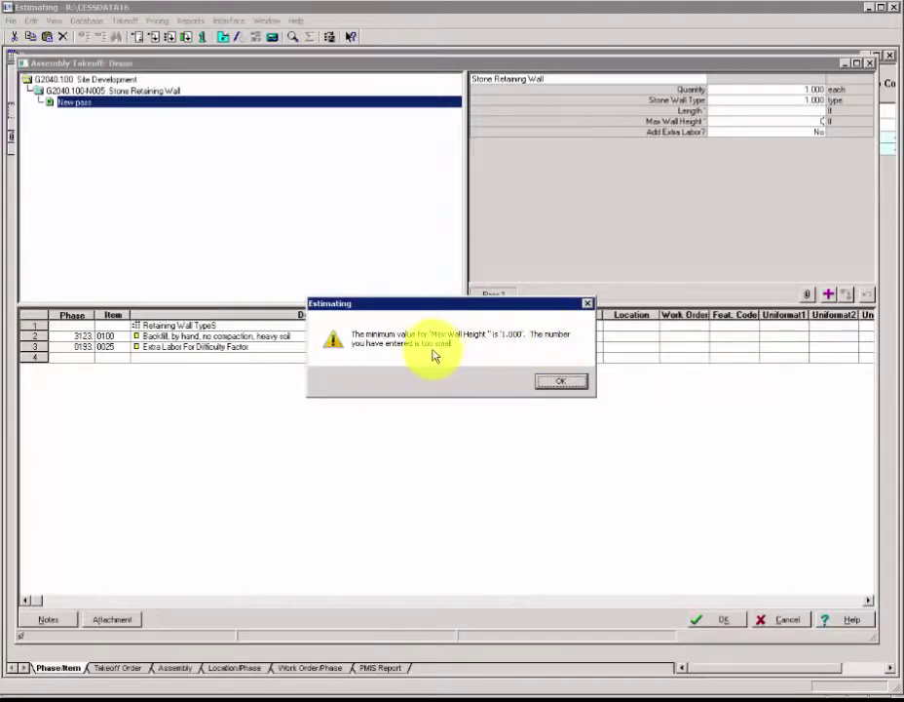
click(548, 381)
Step: Try to set the Stone Wall Type to 3
click(730, 102)
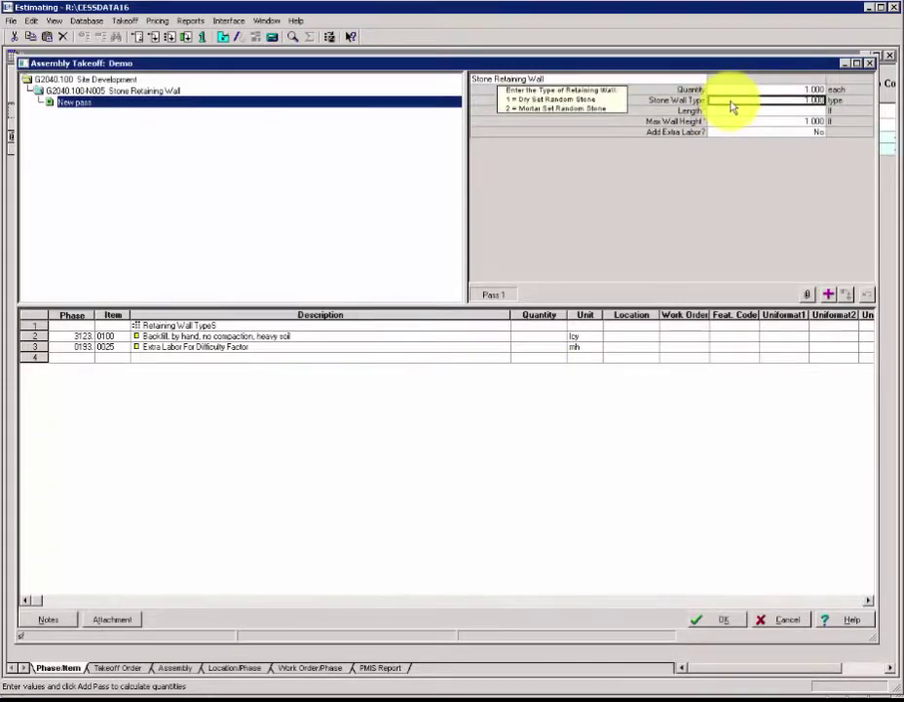
text(3)
key(Tab)
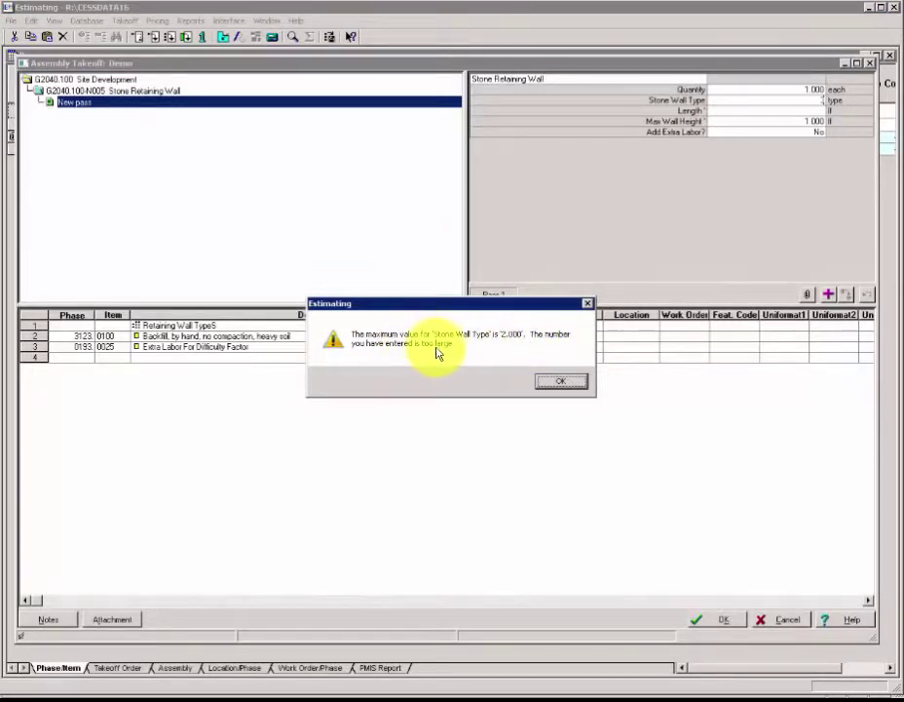
click(557, 381)
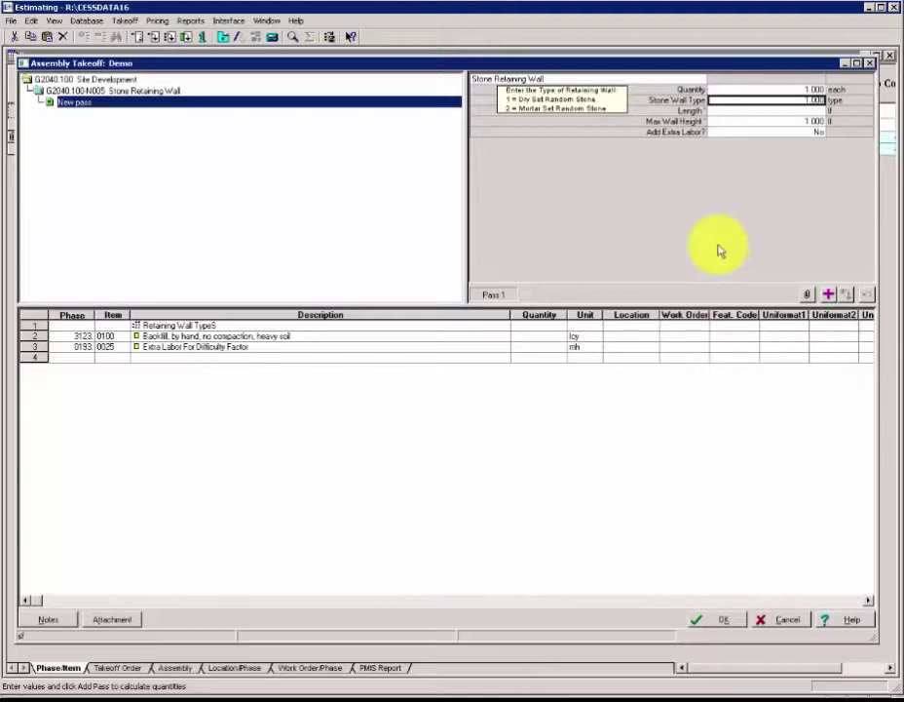
Step: Set the retaining wall's length to 10 ft and maximum height to 2 ft, and add the pass to the takeoff
click(718, 250)
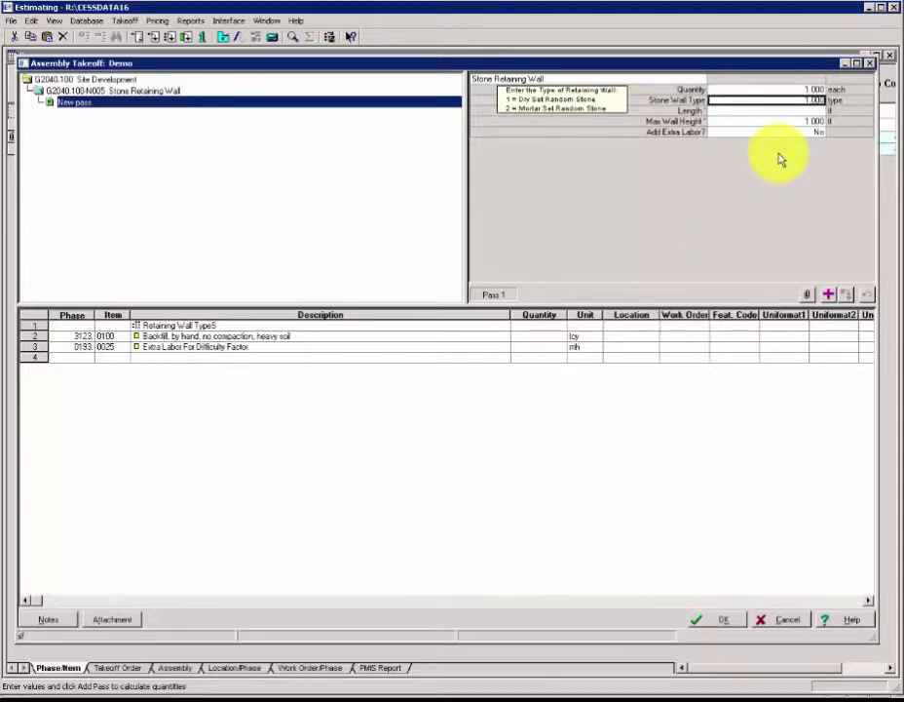
click(780, 101)
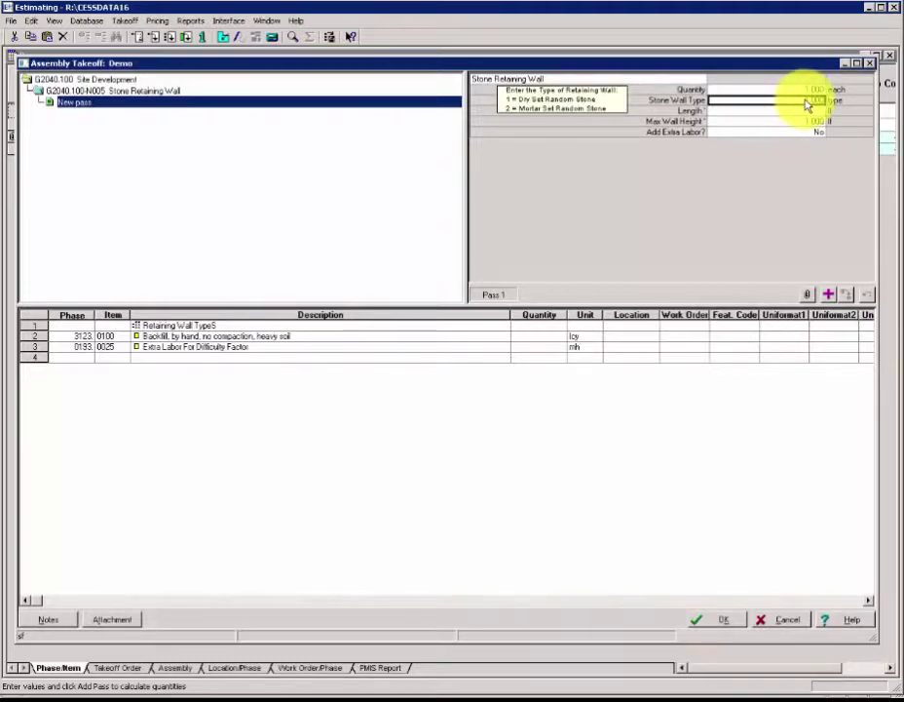
click(798, 112)
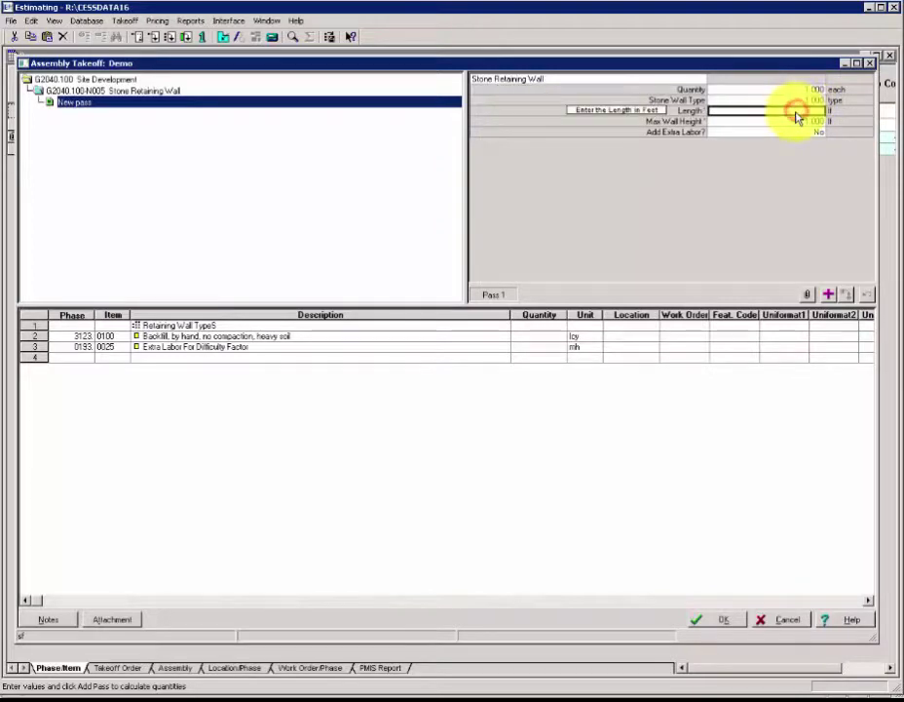
key(Return)
key(Tab)
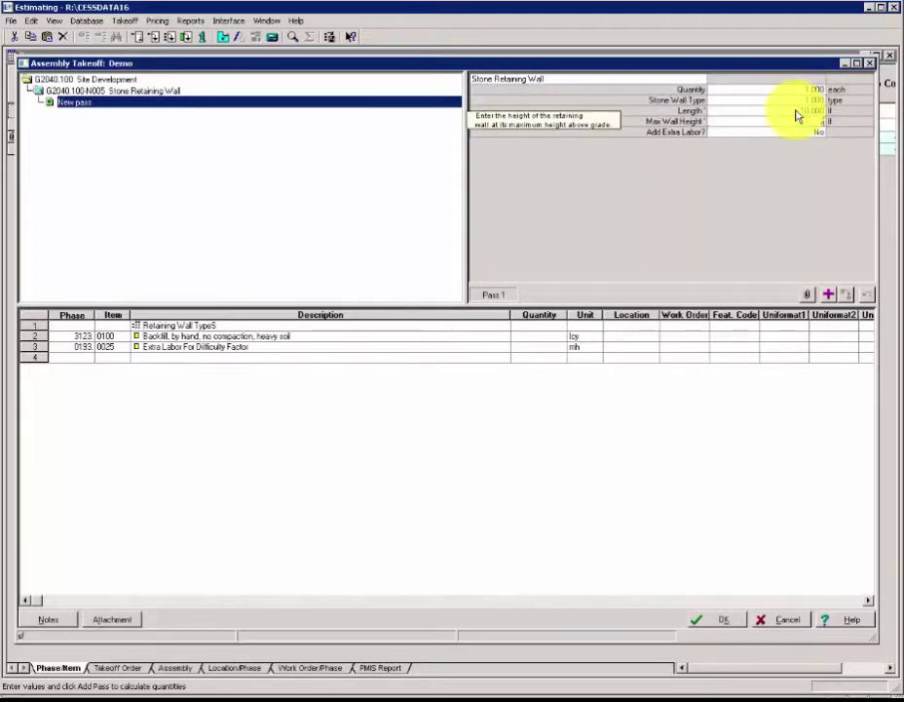
key(Tab)
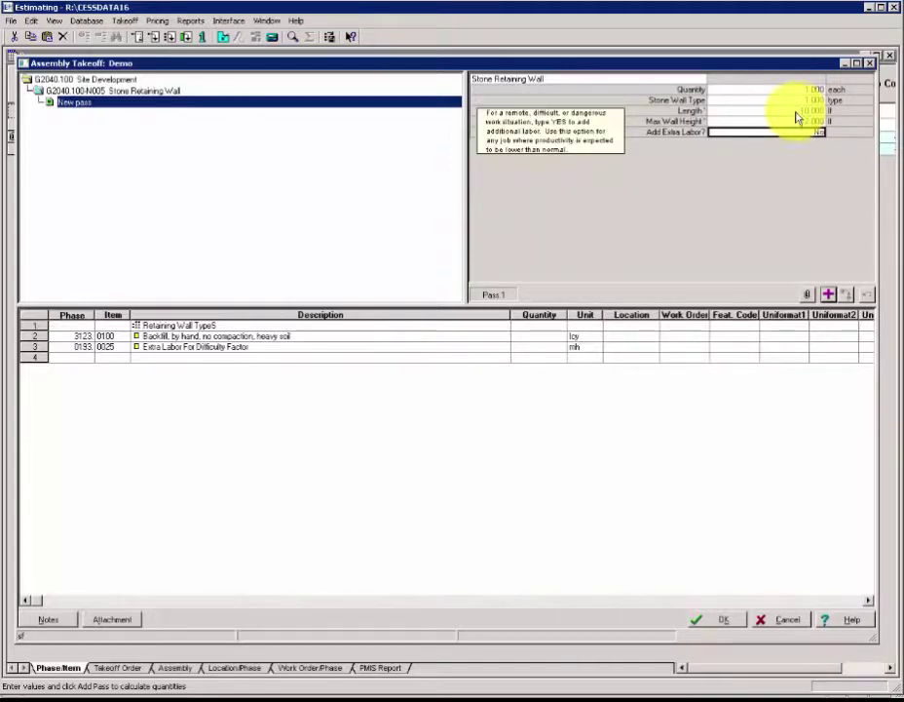
click(828, 296)
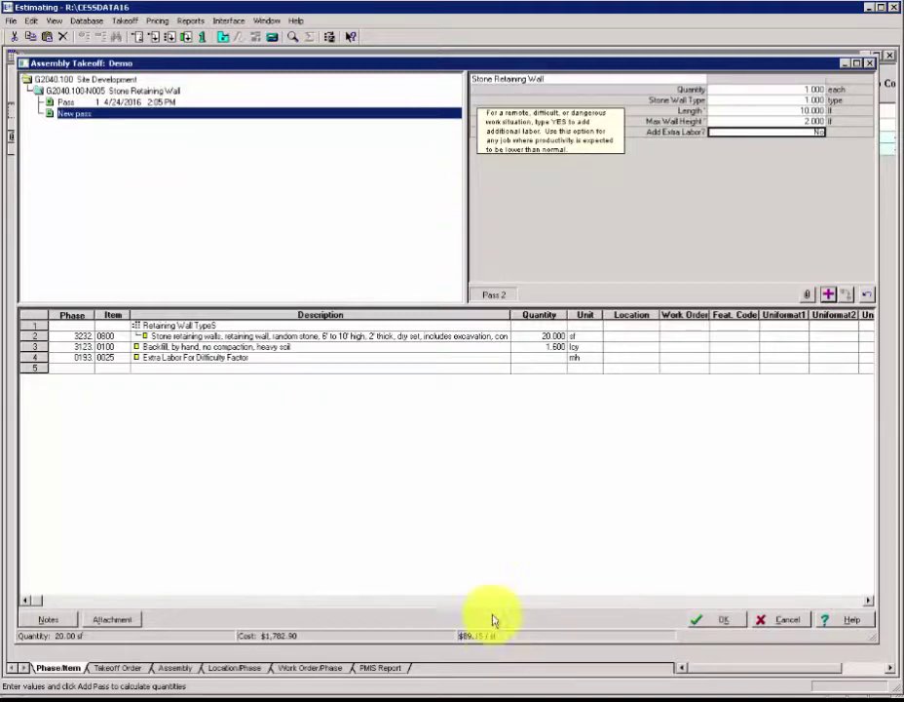
Step: Add a second stone retaining wall pass with a length of 8 ft and a maximum wall height of 4 ft
click(122, 103)
click(65, 115)
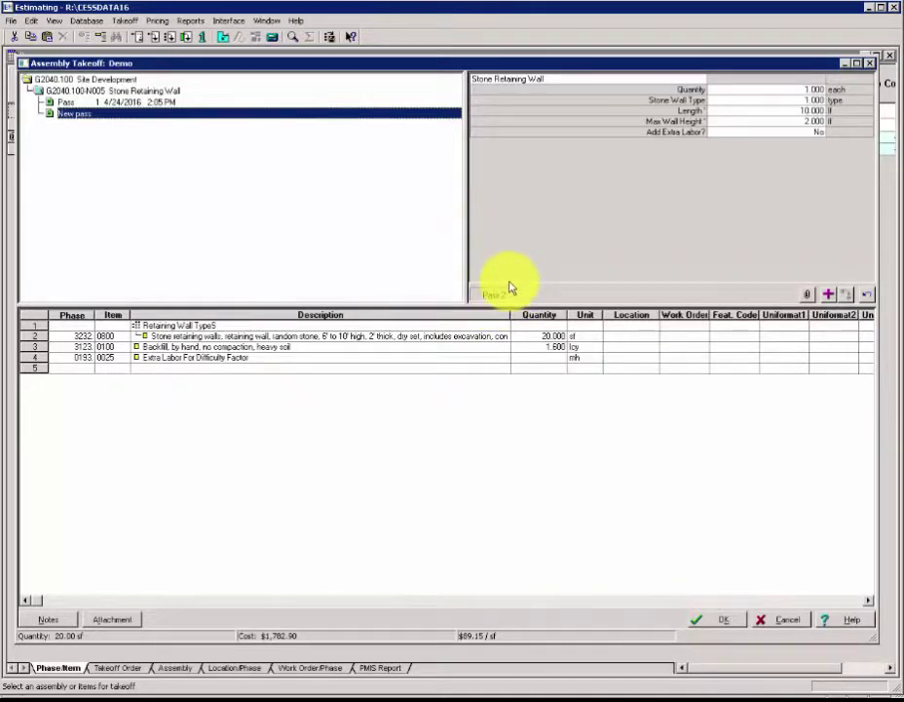
click(771, 101)
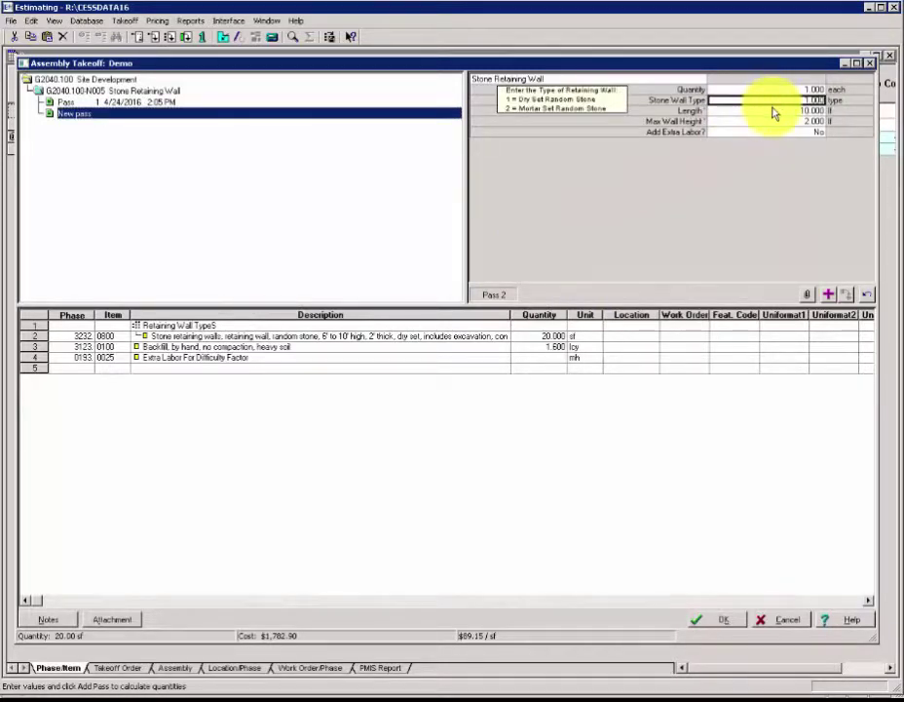
click(771, 112)
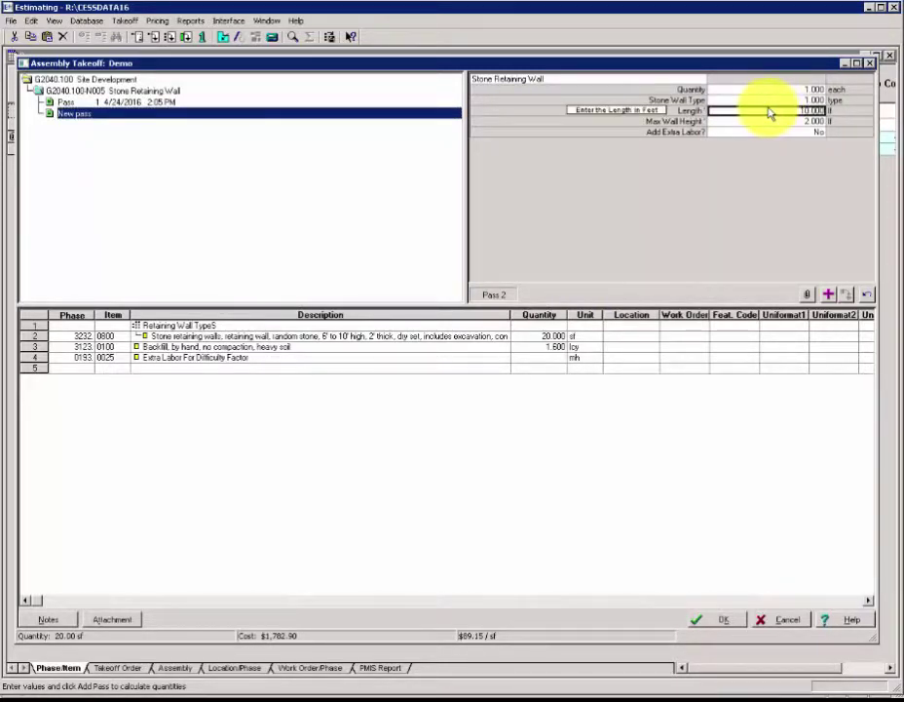
text(0)
key(Tab)
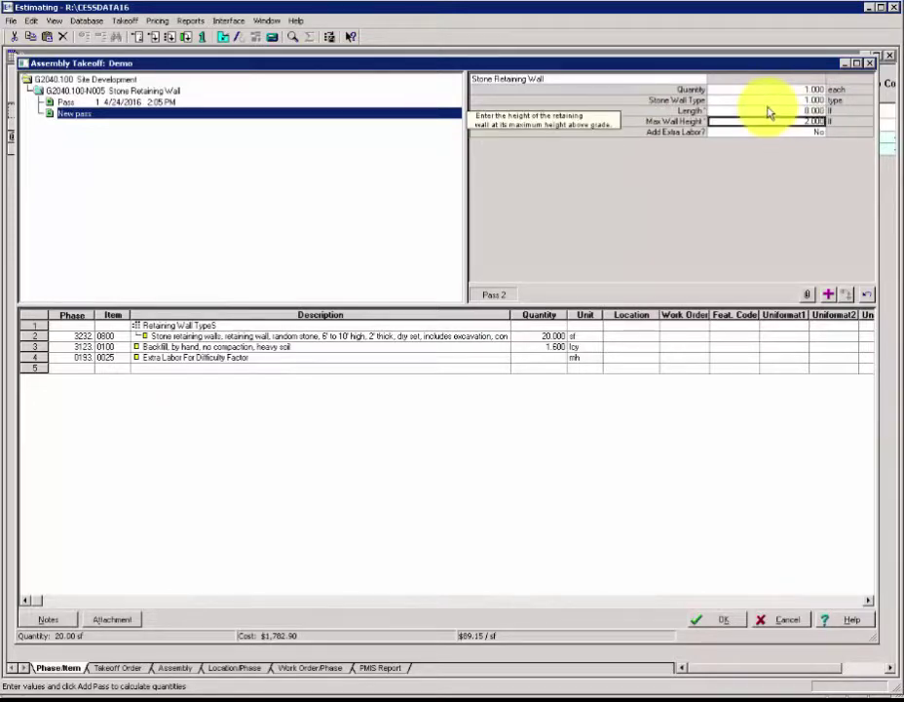
text(4)
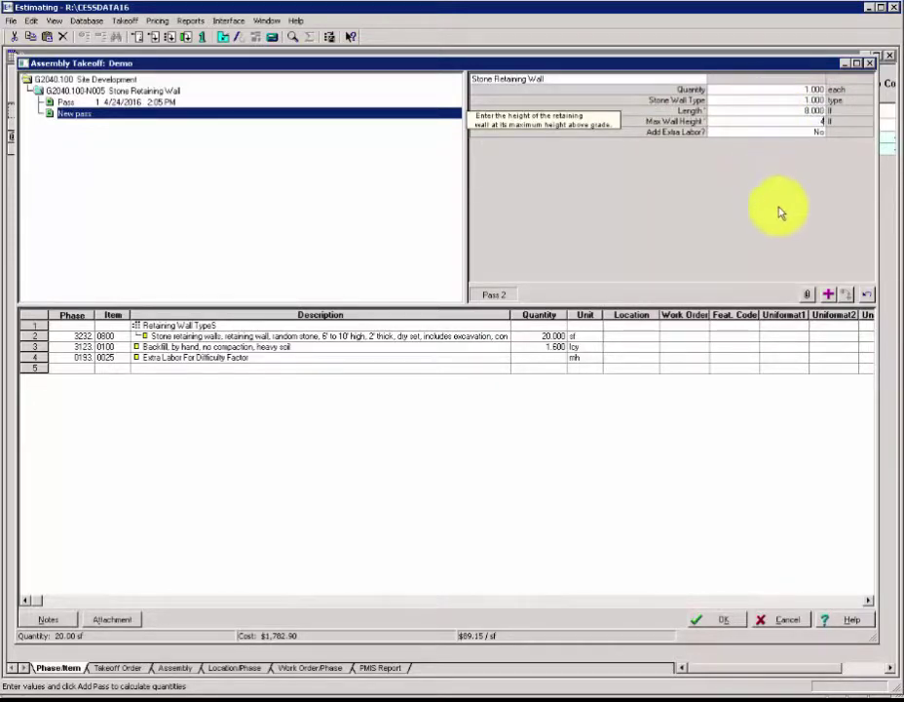
click(828, 297)
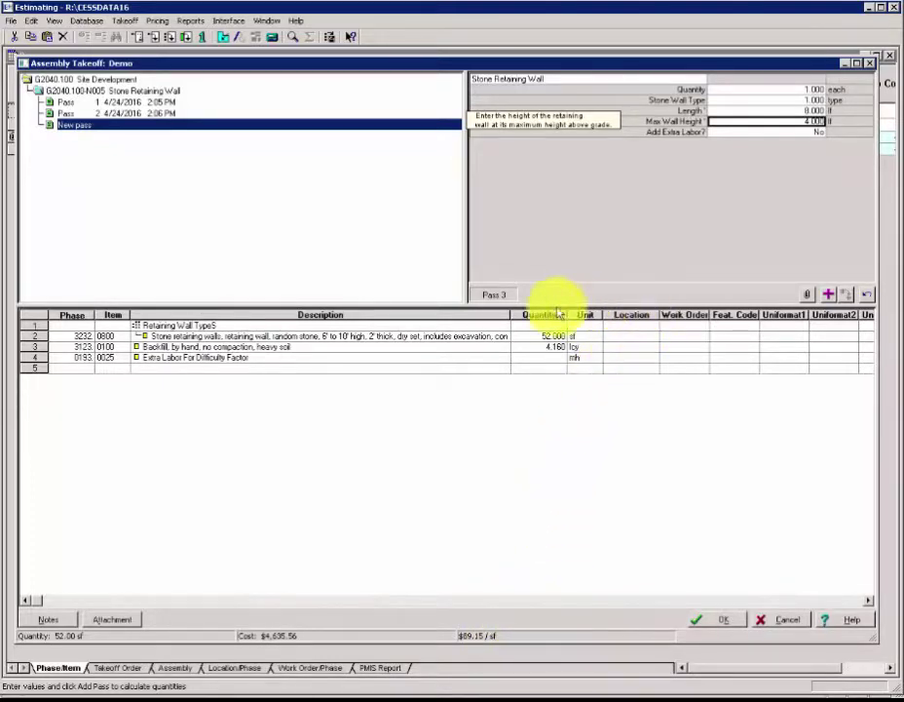
Step: Add a third pass with quantity 2, Stone Wall Type 2, a length of 12 ft and a maximum wall height of 6 ft
click(769, 89)
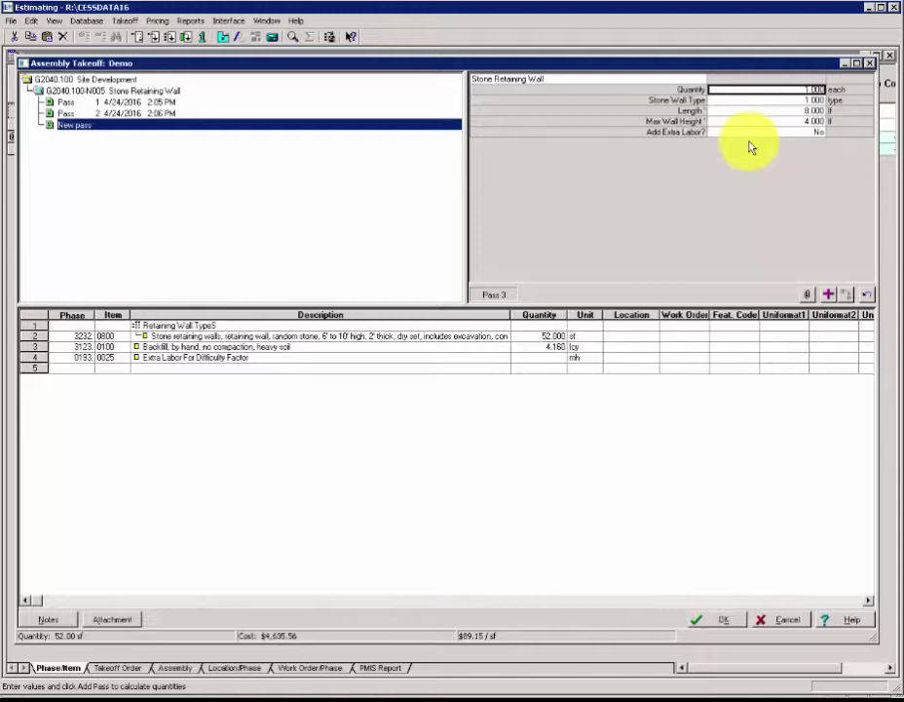
text(4)
key(Tab)
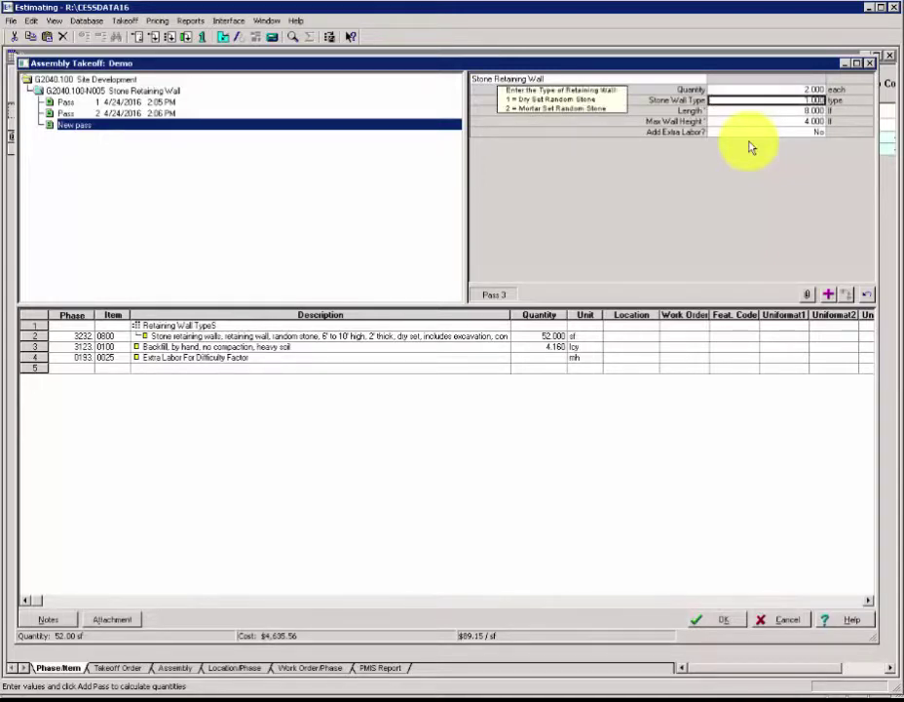
text(2)
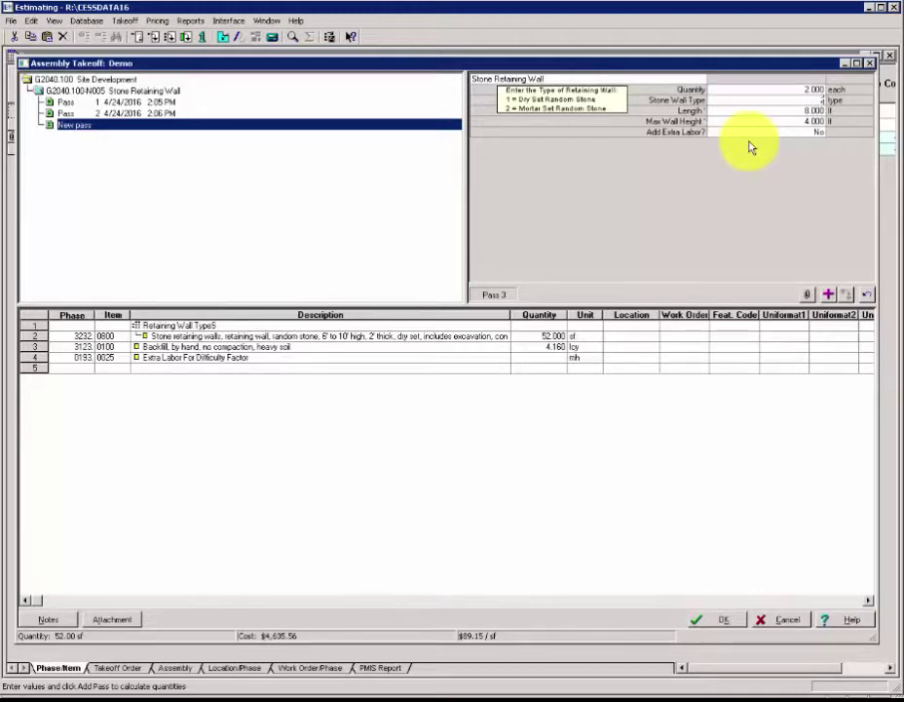
key(Tab)
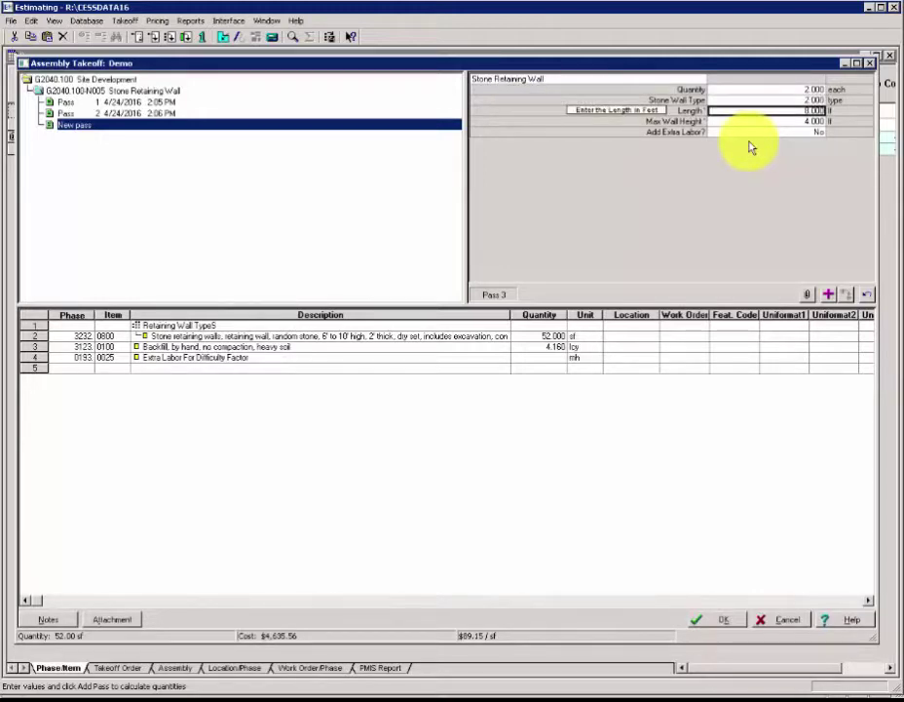
text(1)
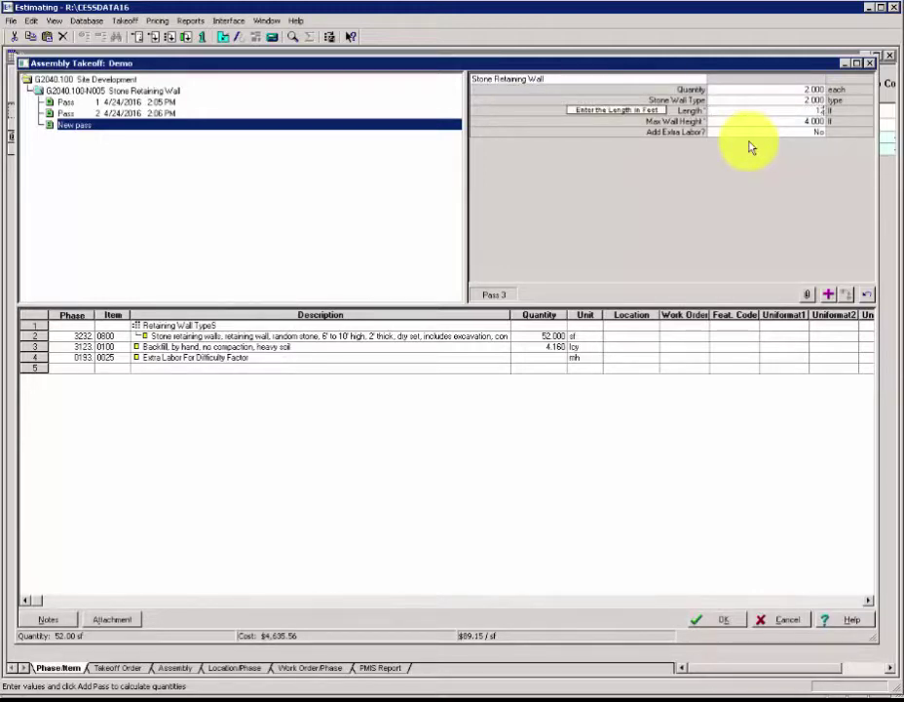
text(2)
key(Tab)
text(8)
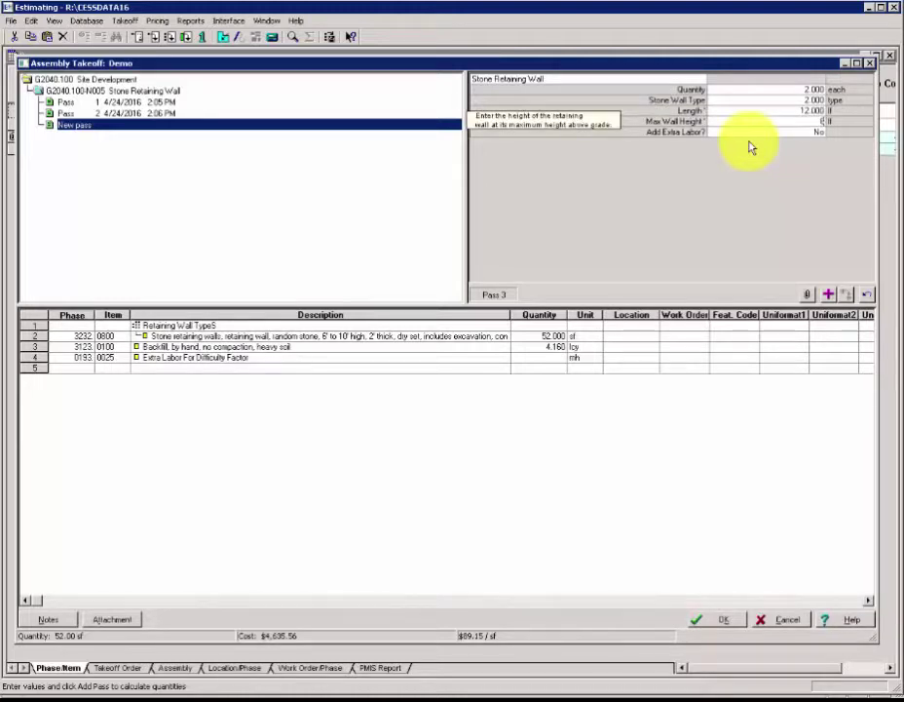
click(829, 297)
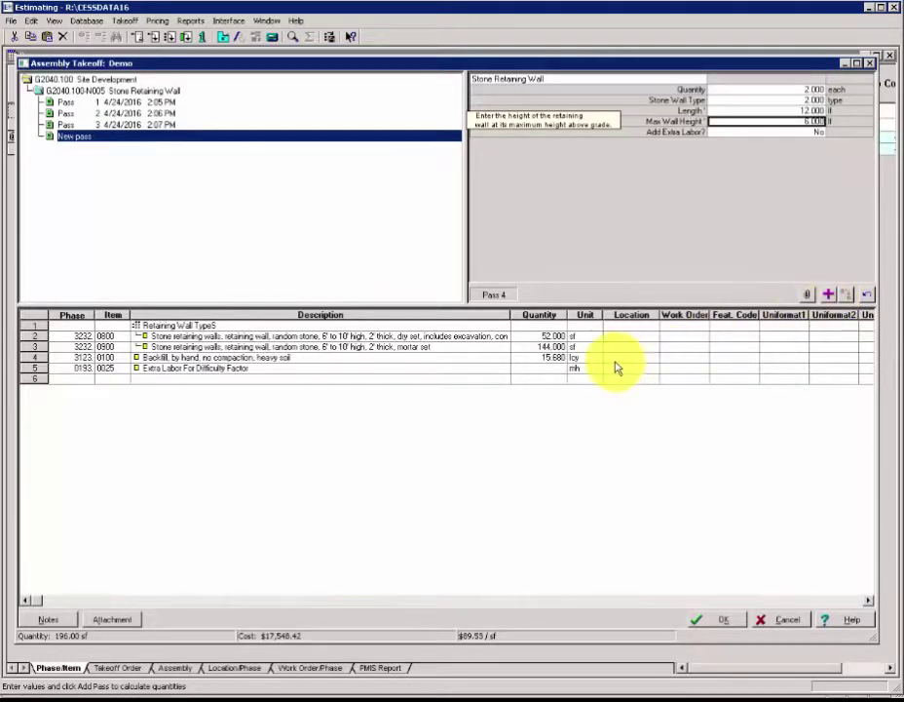
click(467, 337)
click(464, 348)
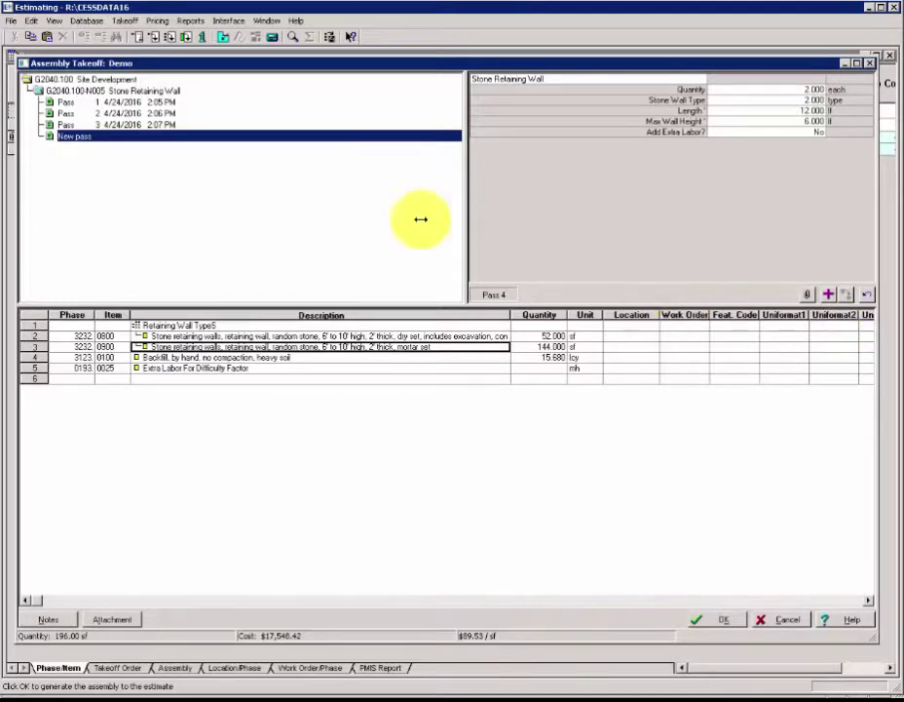
Step: Attach the note "Trail Section 1" to pass 1 of the stone retaining wall
click(162, 104)
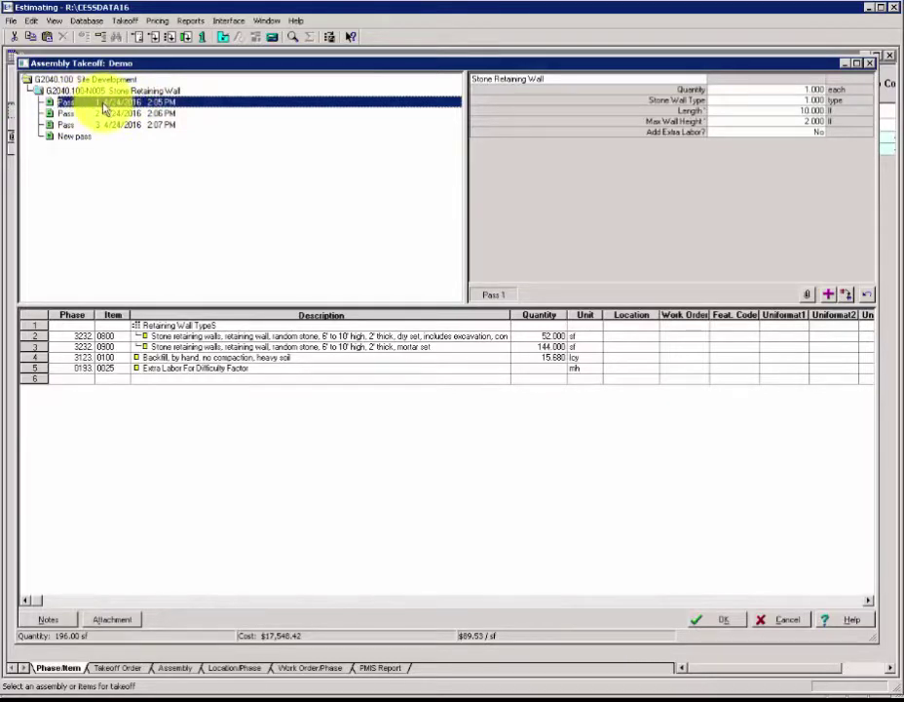
click(808, 296)
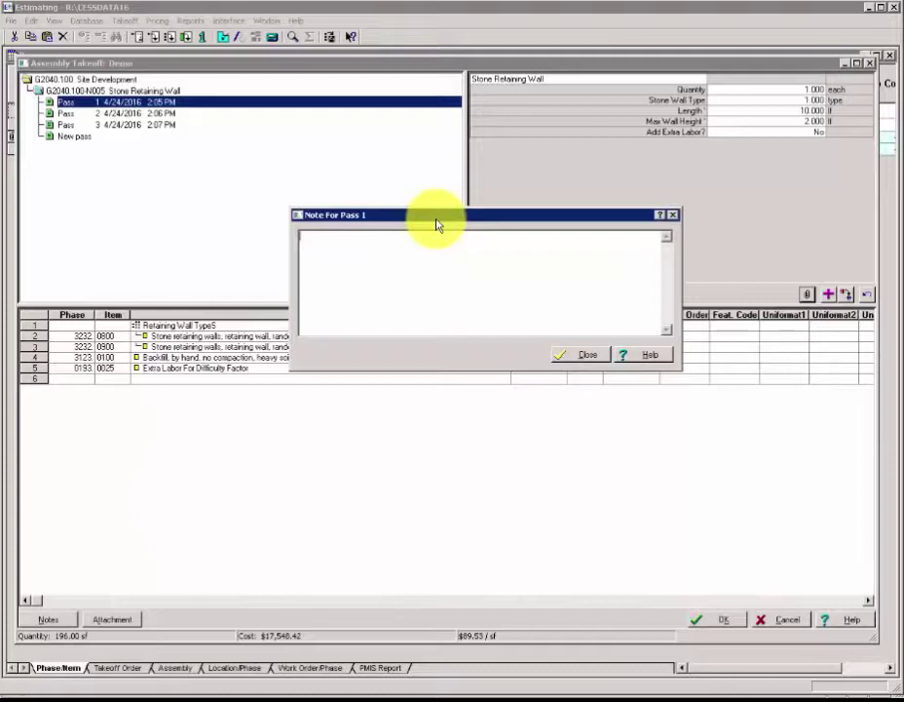
text(Tra)
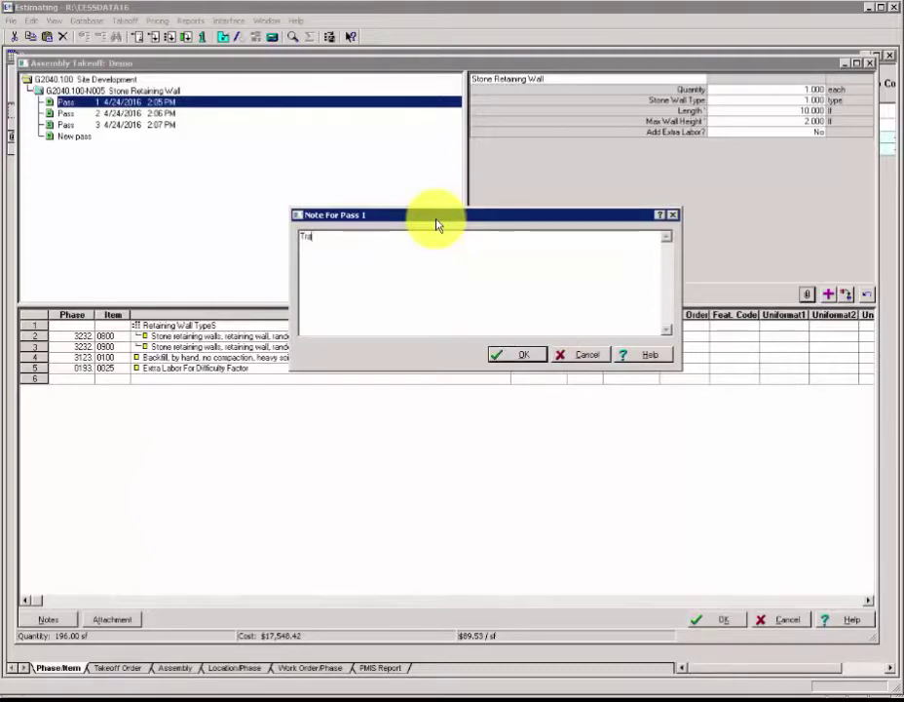
text(il Section 1)
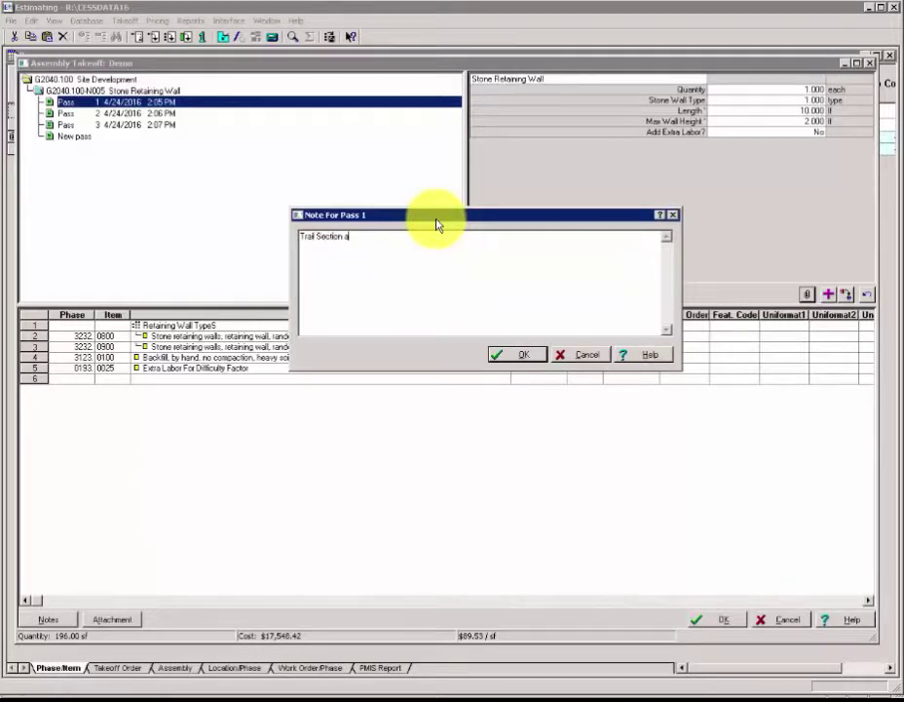
click(521, 355)
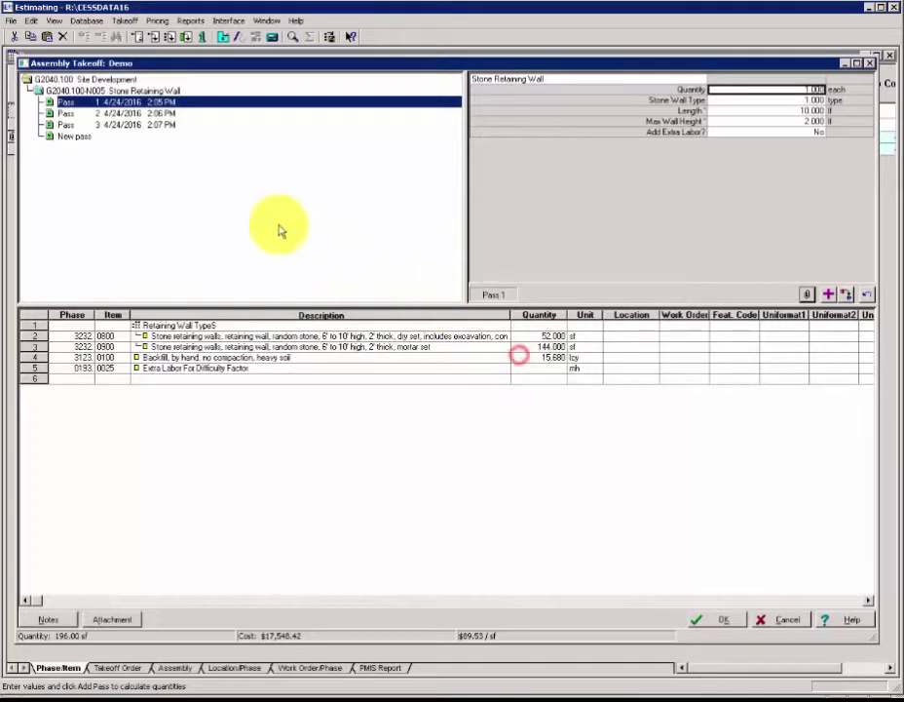
Step: Attach the note "Section after Bridge" to pass 2 of the stone retaining wall
click(151, 116)
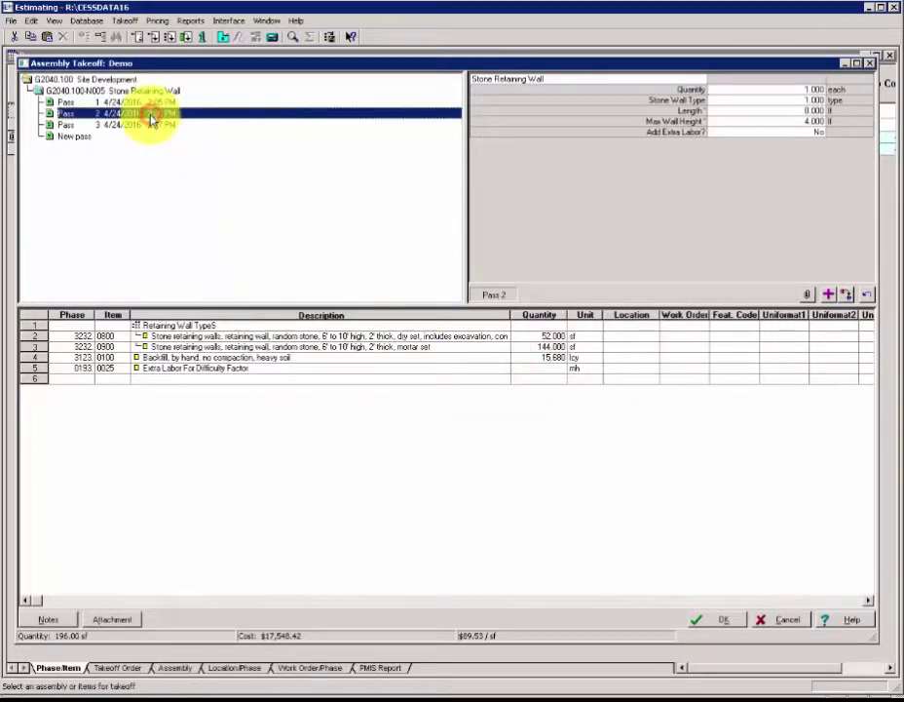
click(807, 295)
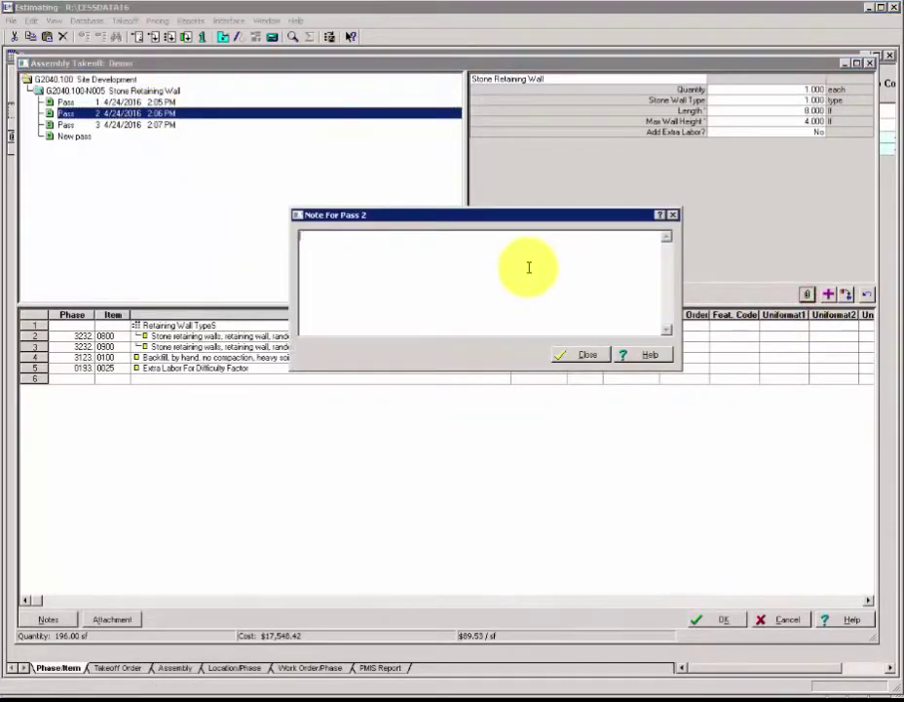
text(Saction )
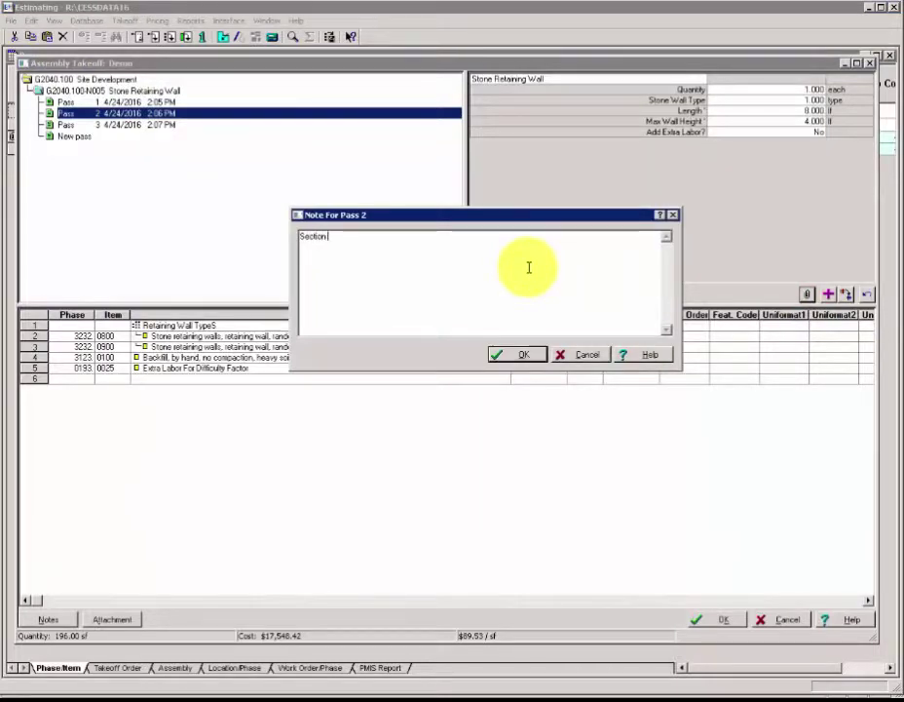
text(after Bi)
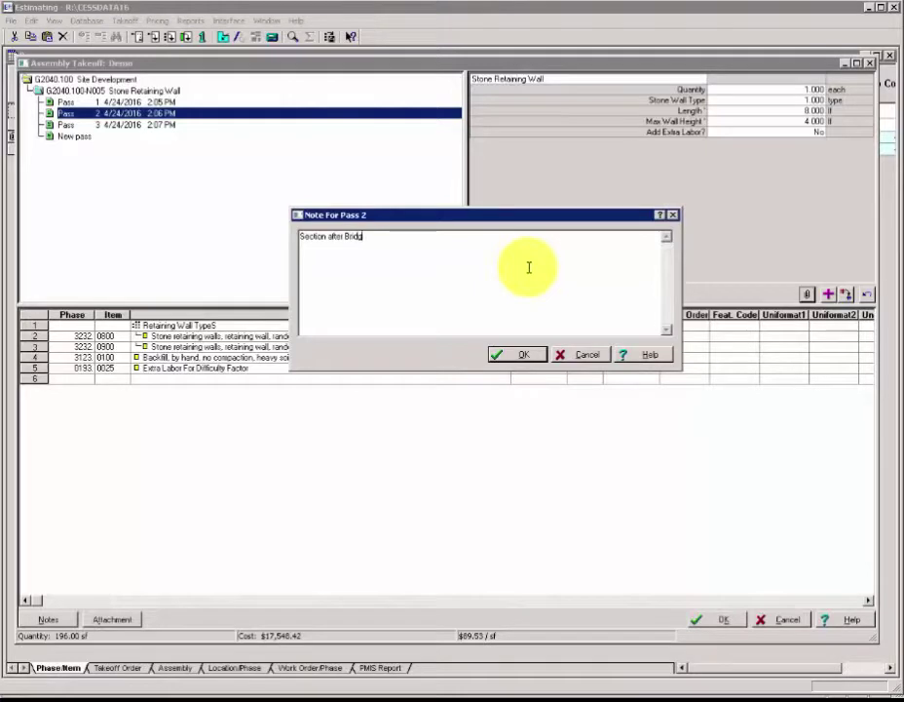
click(517, 355)
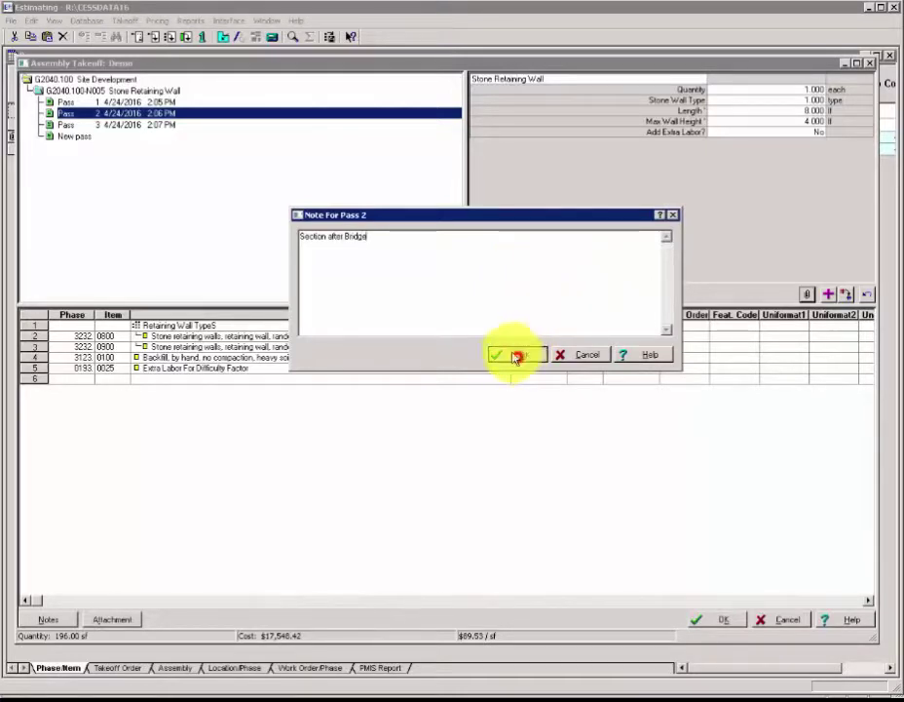
Step: Attach the note "Pass between low hill." to pass 3 of the stone retaining wall
click(169, 124)
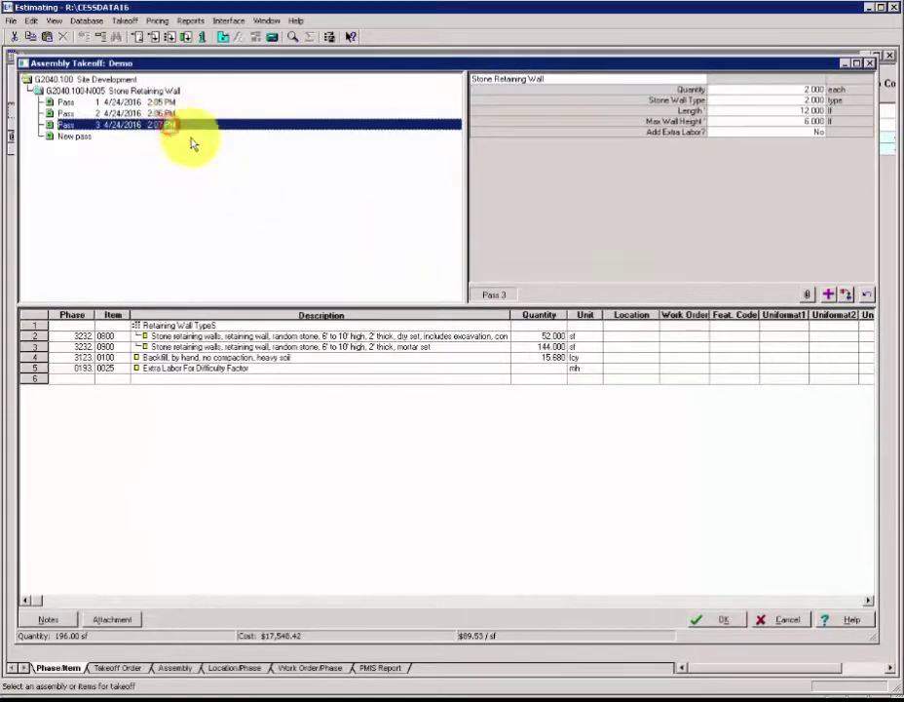
click(808, 295)
click(388, 254)
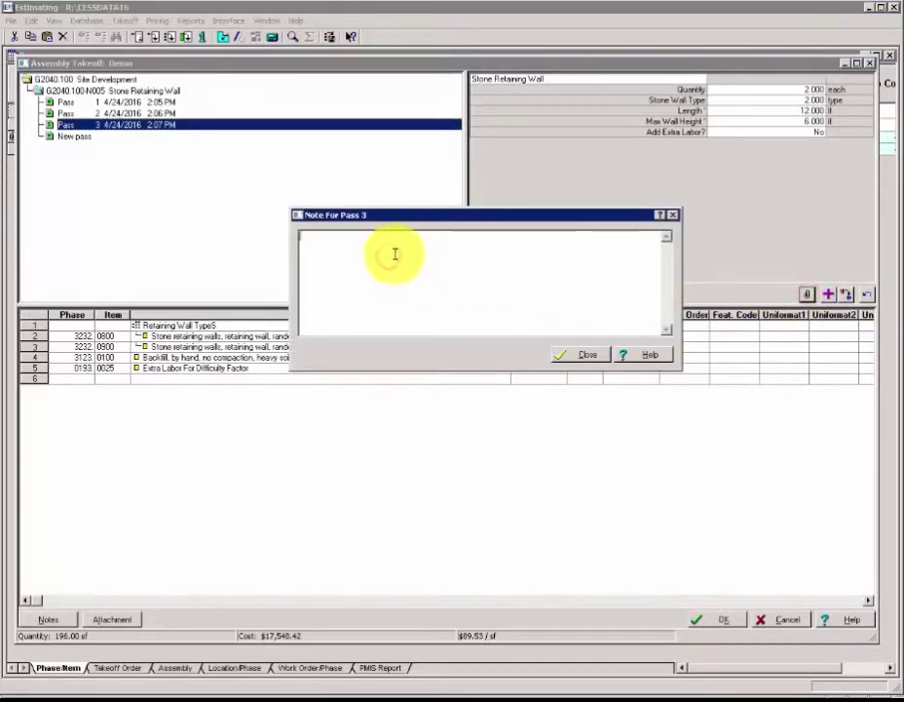
text(Ra)
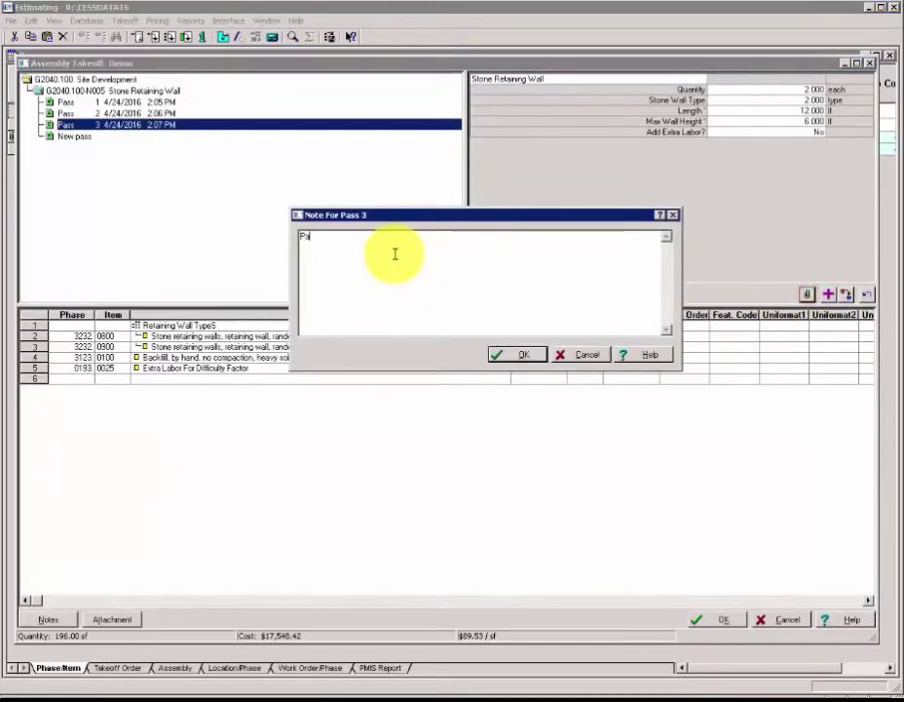
text(ss betwee)
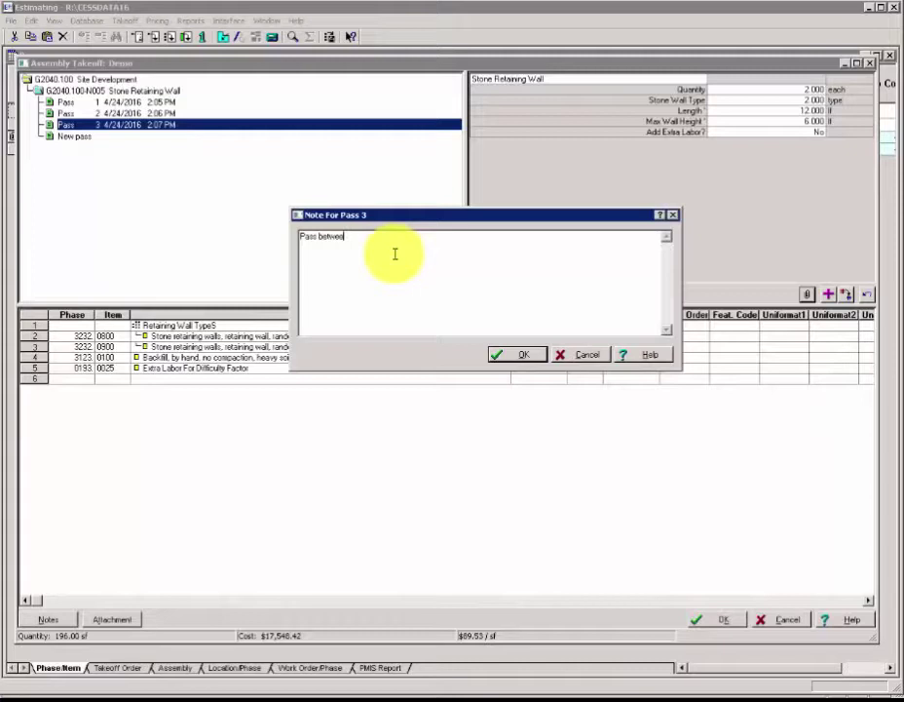
text(n low hill)
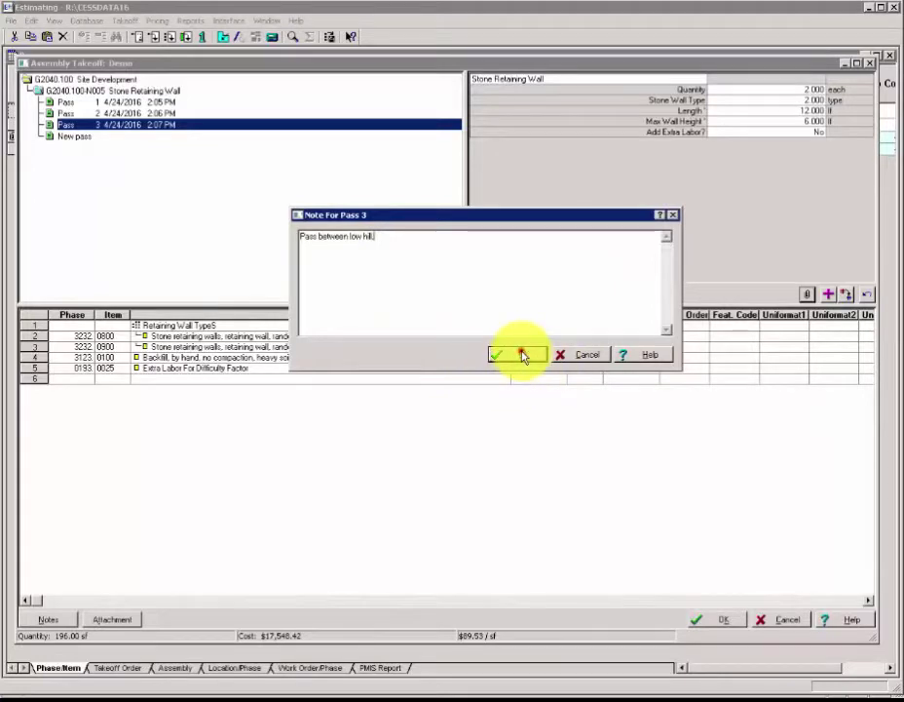
click(522, 355)
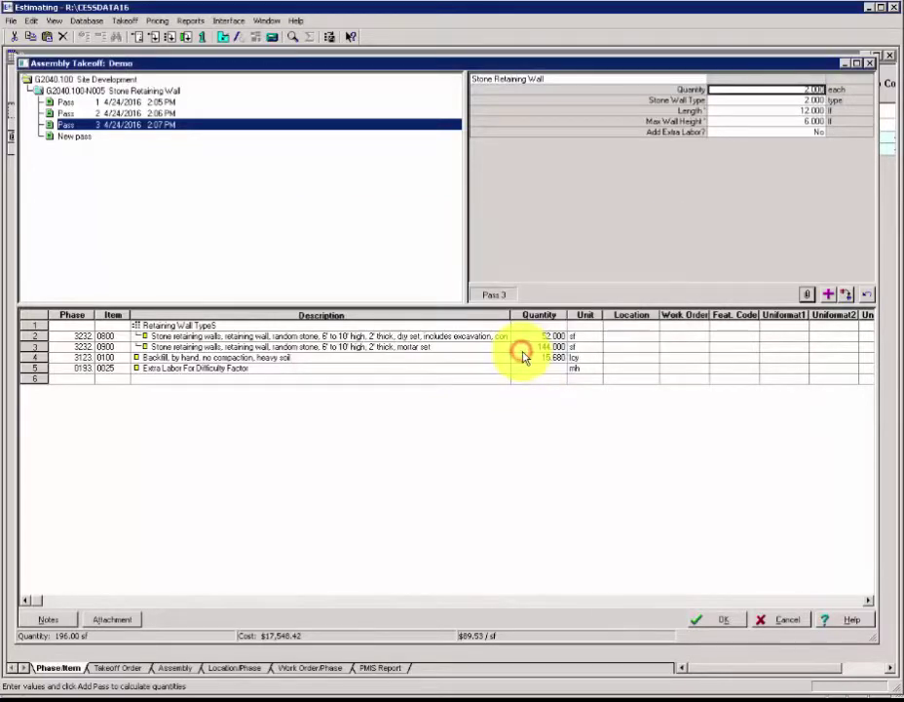
Step: Review the notes of passes 1, 2 and 3, and move the assembly takeoff window aside to uncover the Demo estimate spreadsheet
click(151, 102)
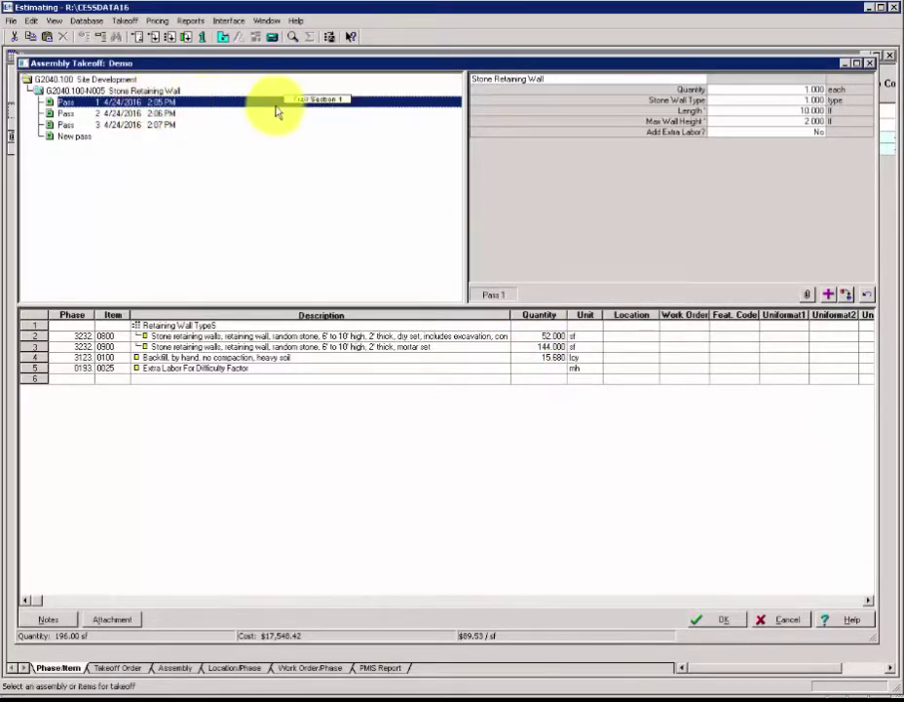
click(174, 113)
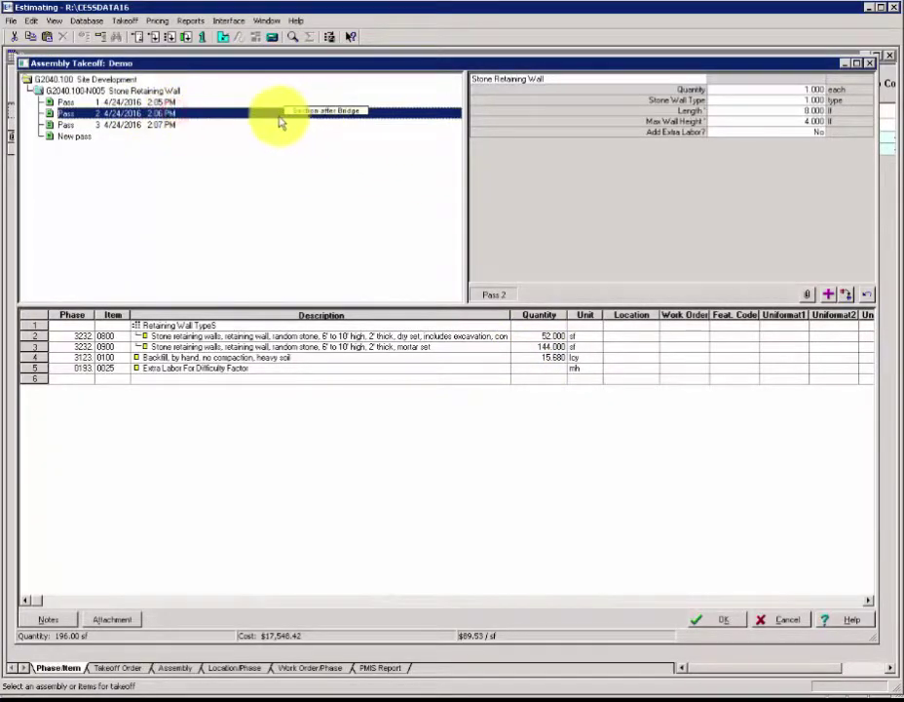
click(166, 125)
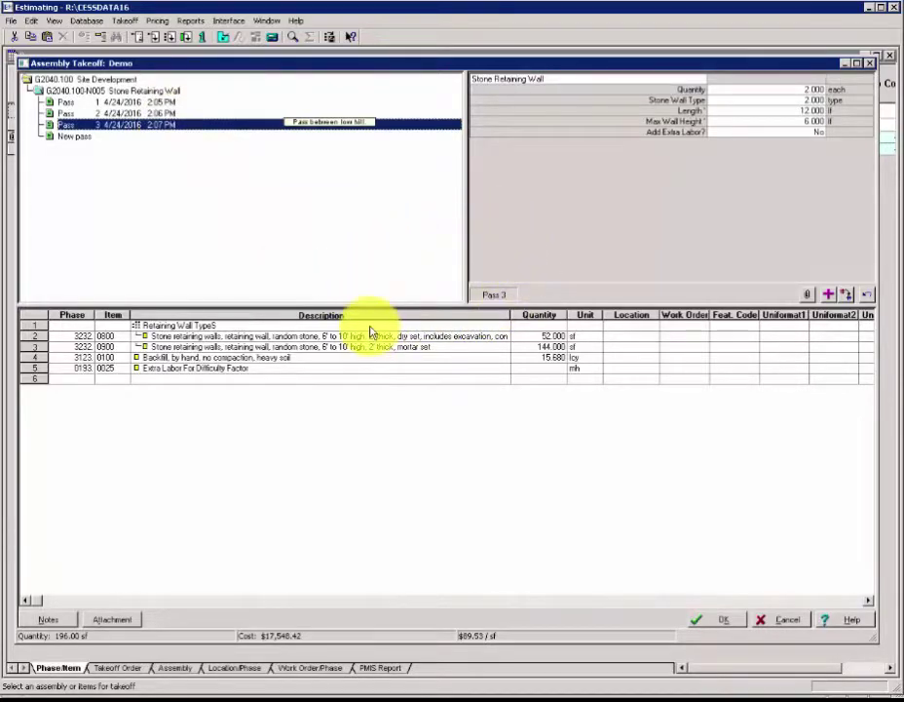
click(359, 66)
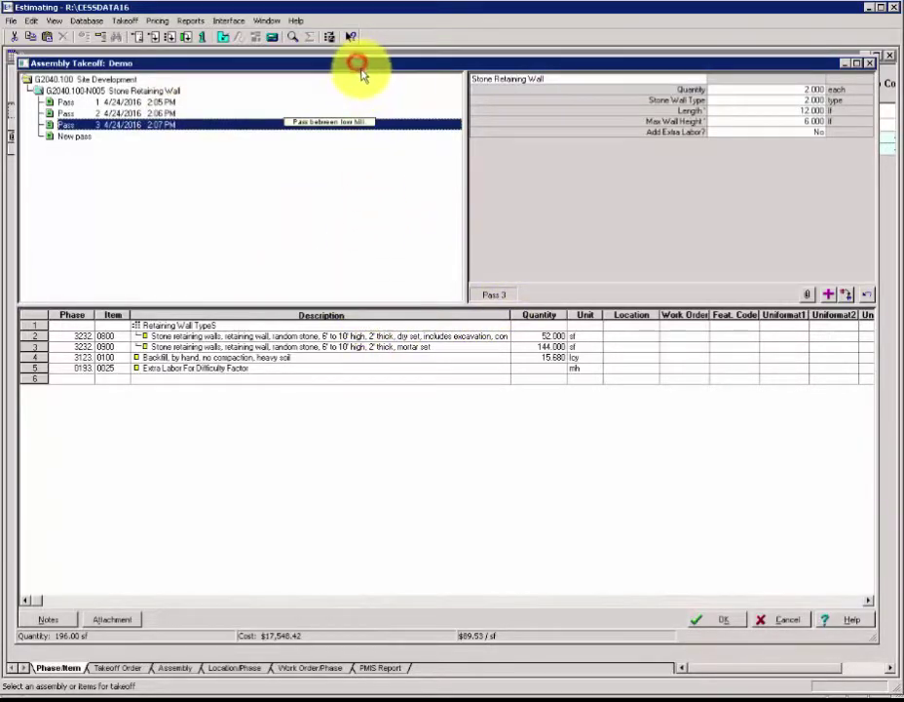
drag(360, 71, 611, 90)
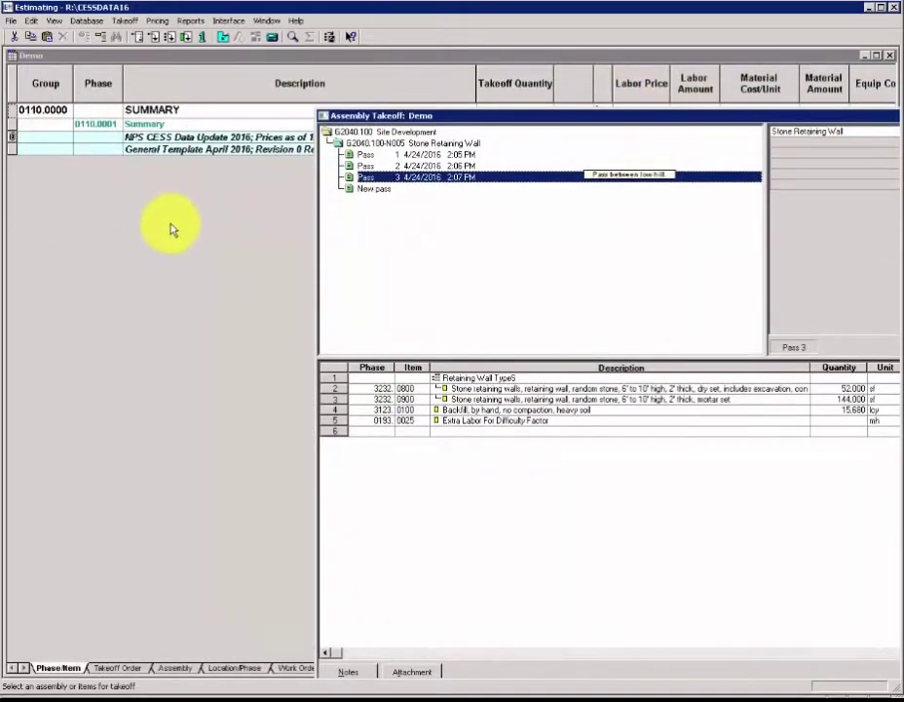
Step: Generate the stone retaining wall takeoff with its three passes into the Demo estimate and close the assembly takeoff window
drag(517, 116, 211, 61)
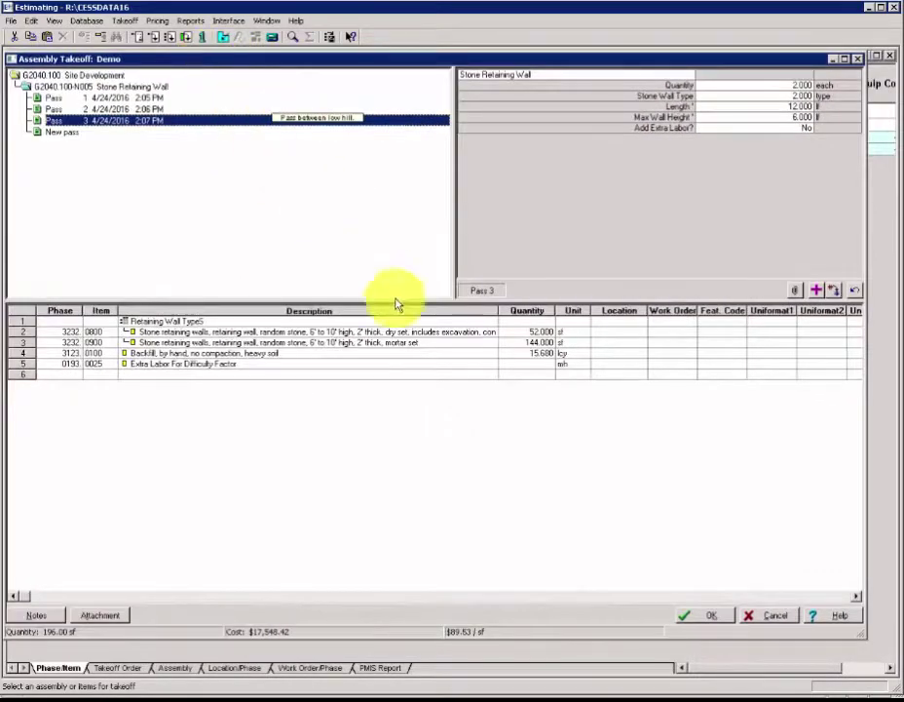
click(694, 617)
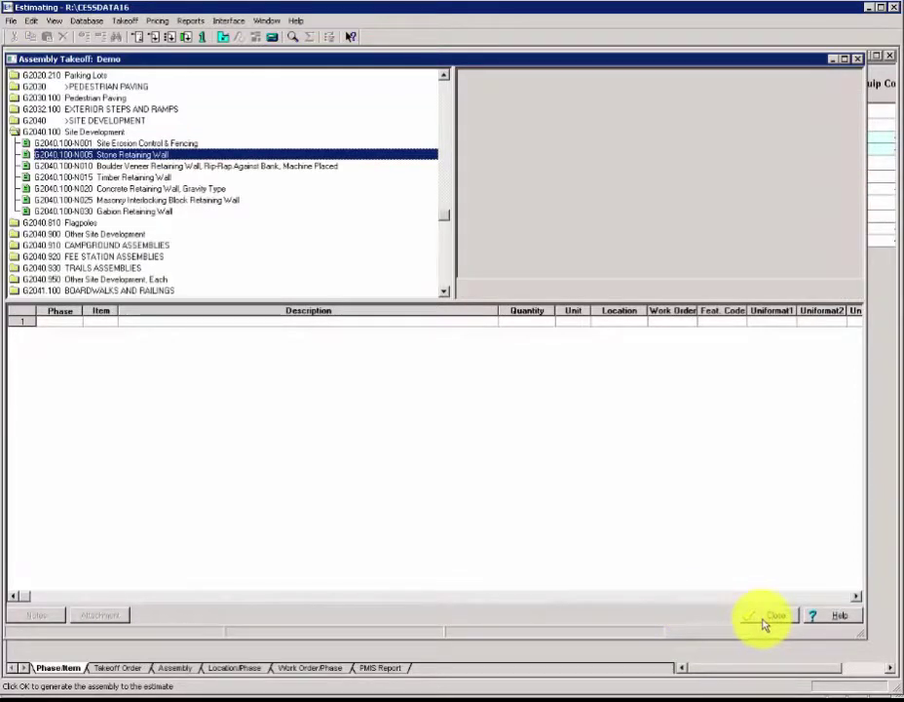
click(765, 620)
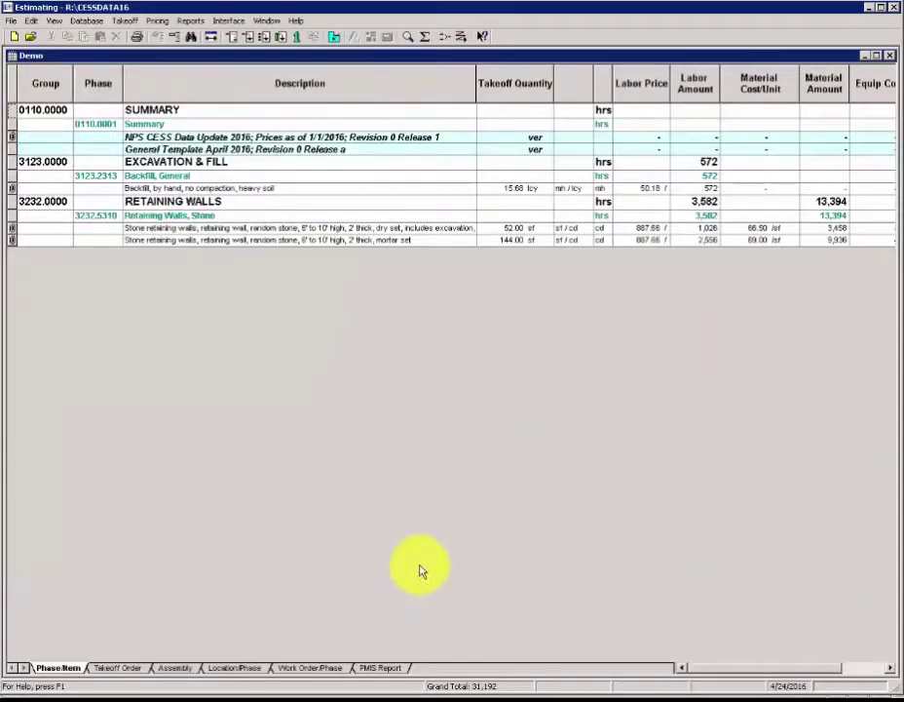
Step: Show the Demo estimate by assembly and open the Stone Retaining Wall assembly for review
click(173, 669)
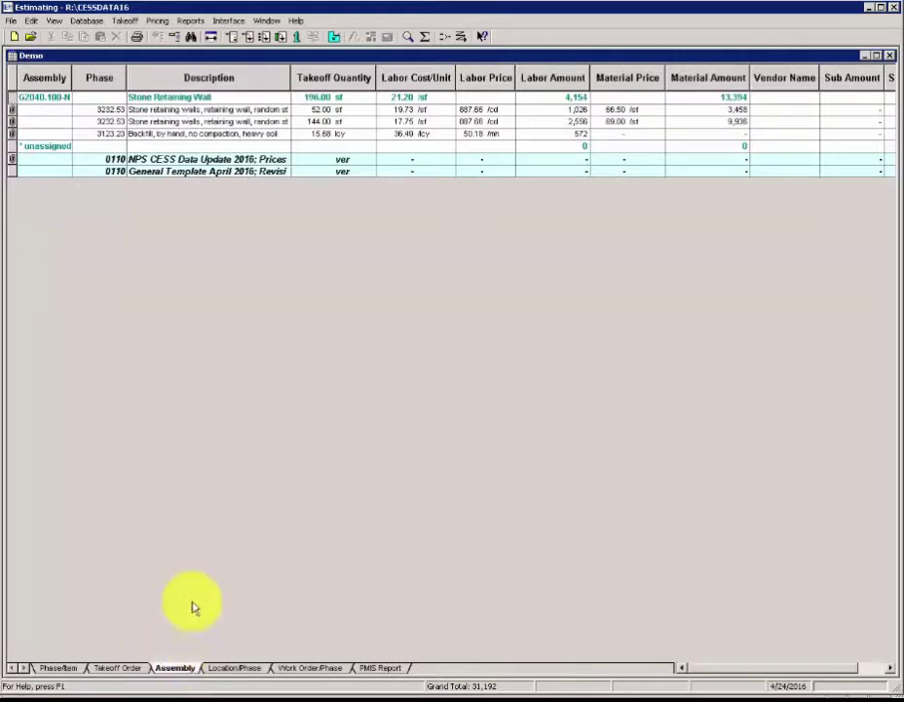
right_click(172, 100)
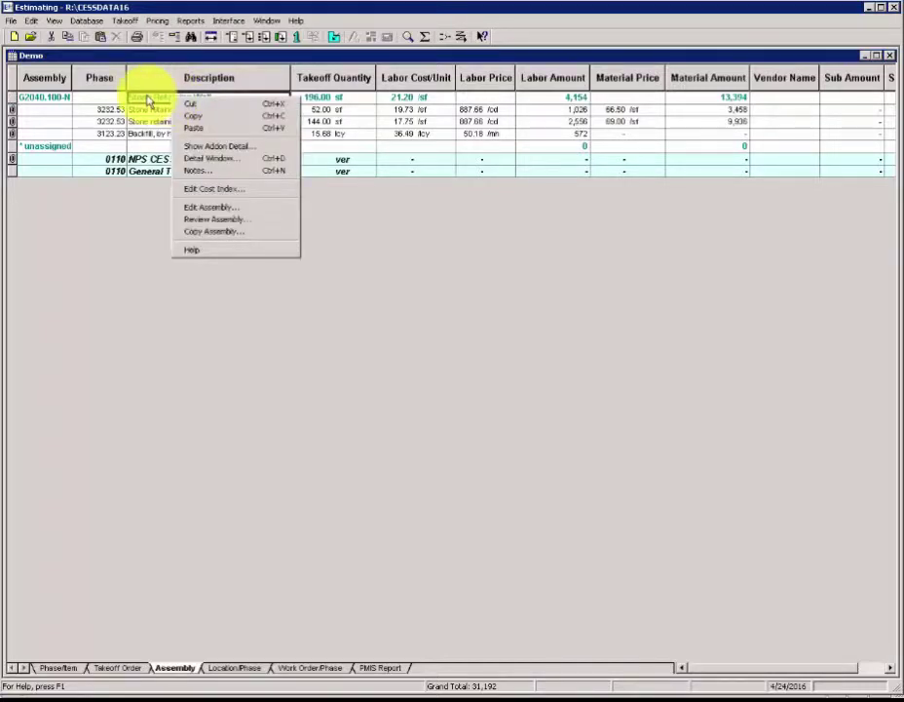
click(237, 224)
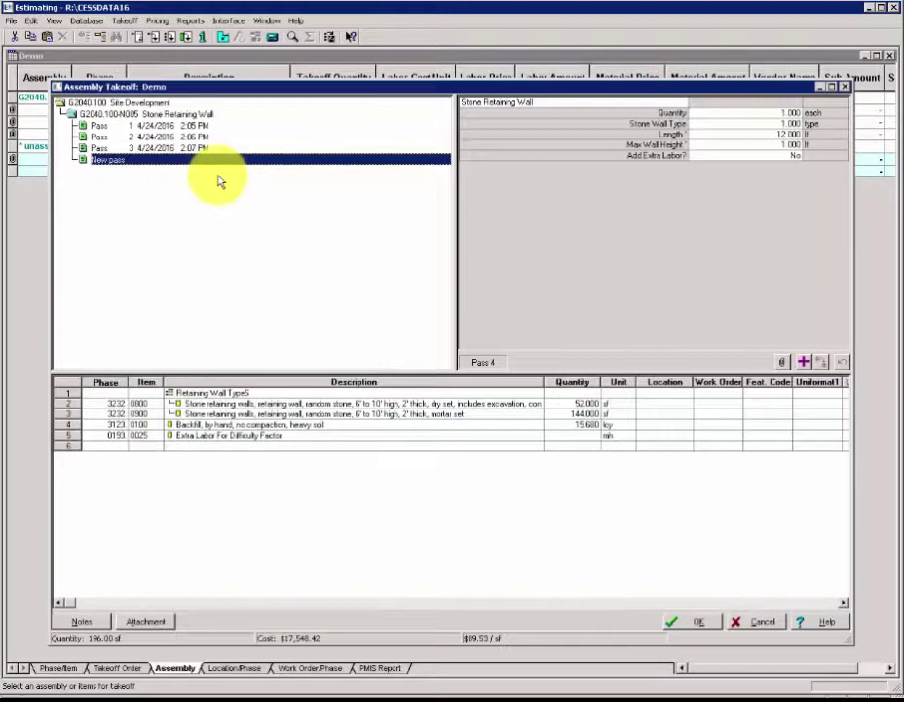
Step: View the pass audit of the Stone Retaining Wall assembly, examine each pass's variables and the pass 1 note, and close the audit
click(97, 115)
right_click(100, 115)
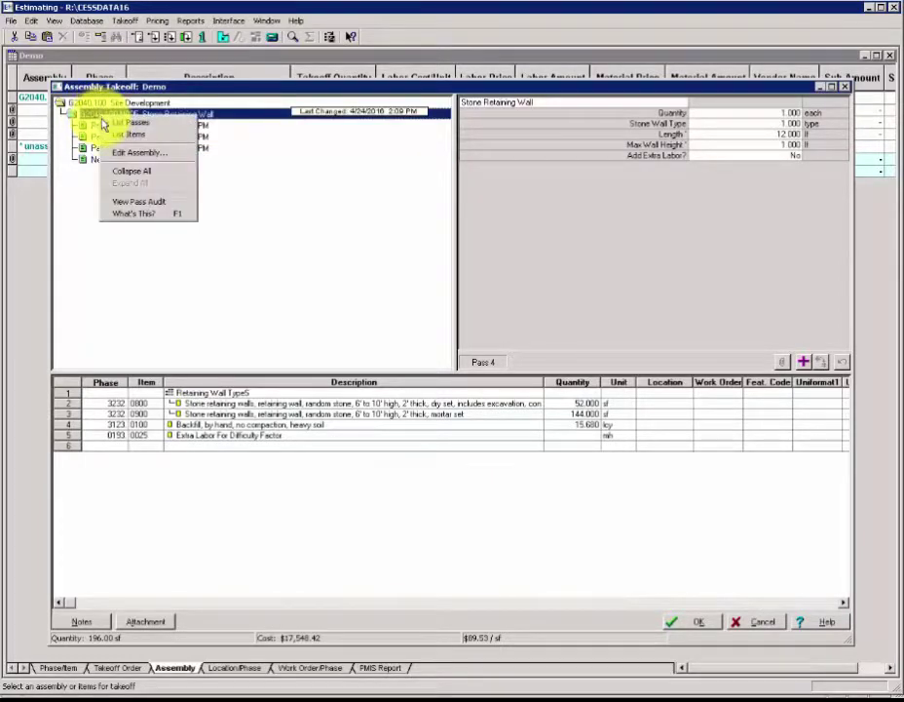
click(136, 203)
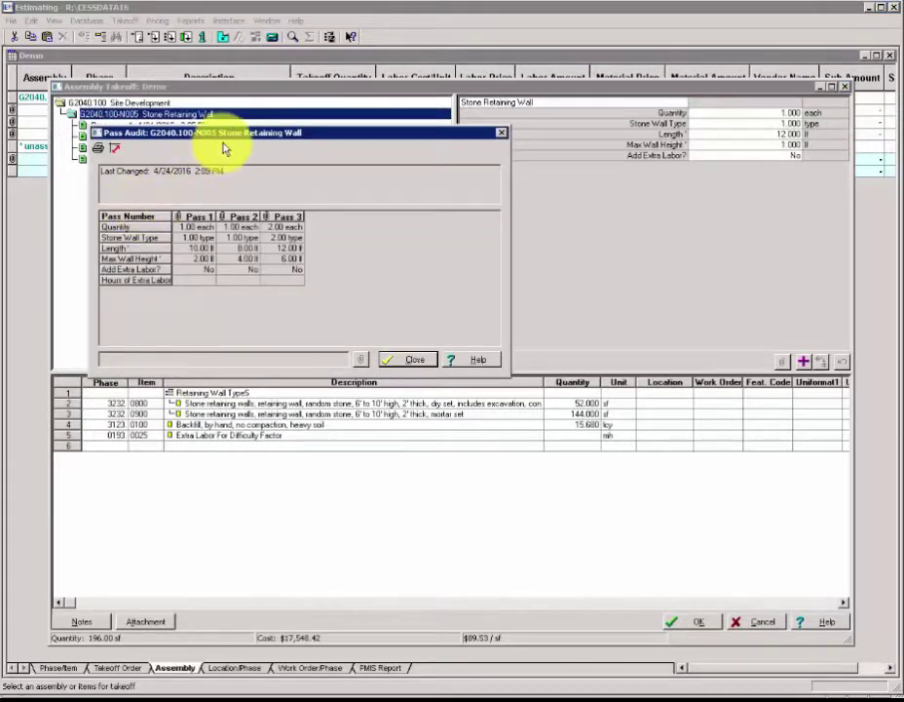
drag(227, 134, 240, 116)
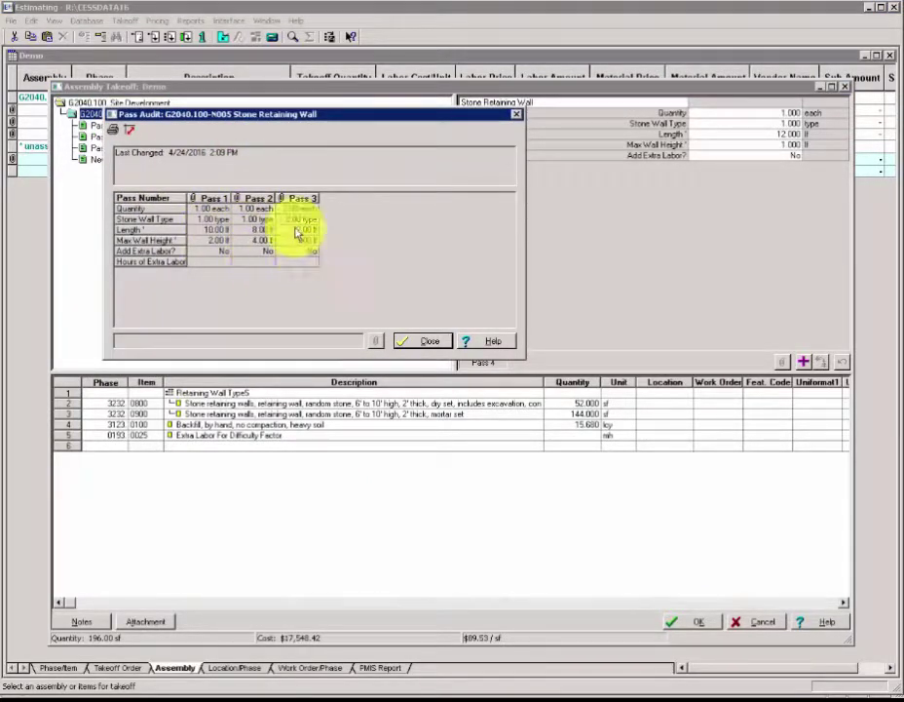
mouse_move(212, 203)
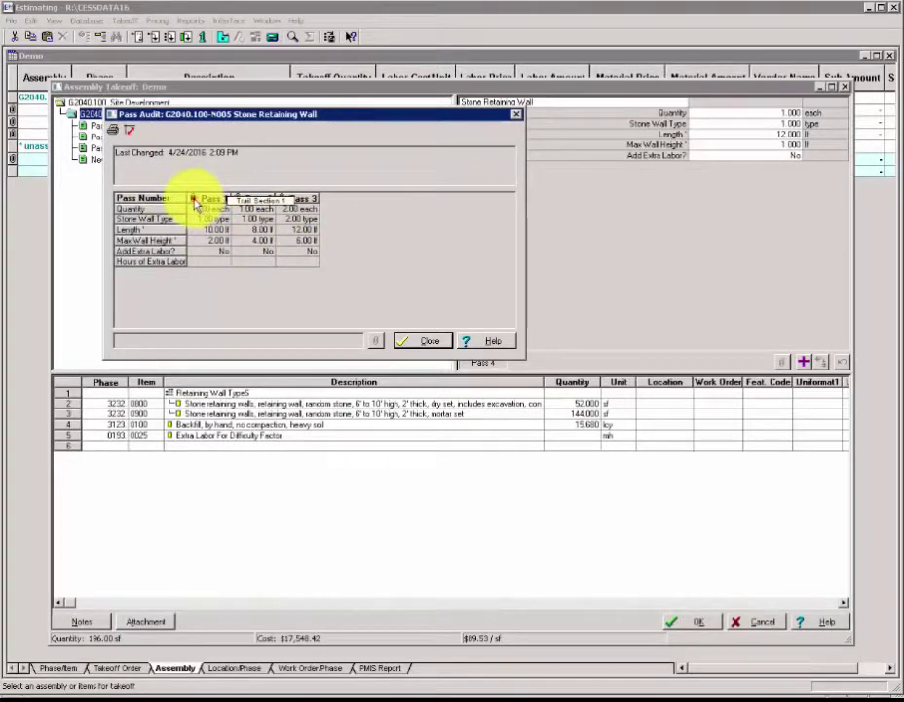
click(195, 201)
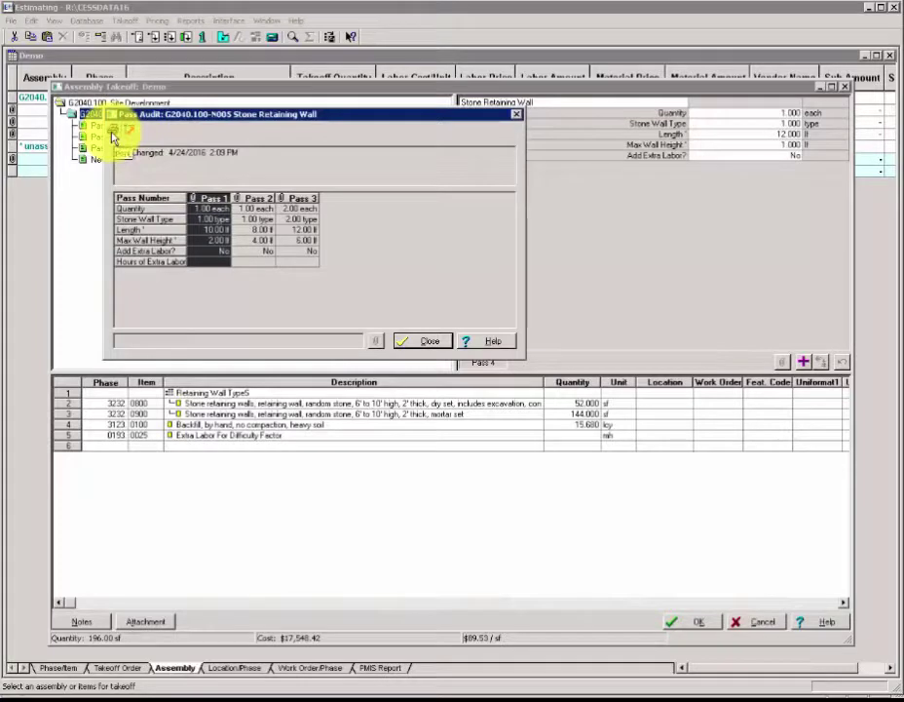
click(410, 343)
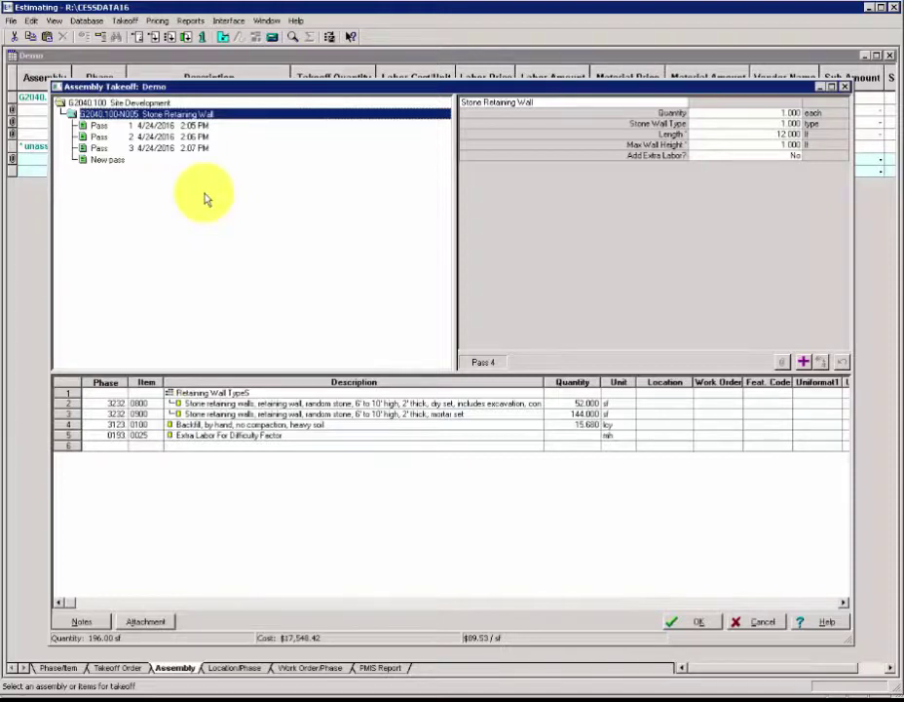
Step: Set the max wall height of pass 2 to 5 lf and replace the pass
click(195, 136)
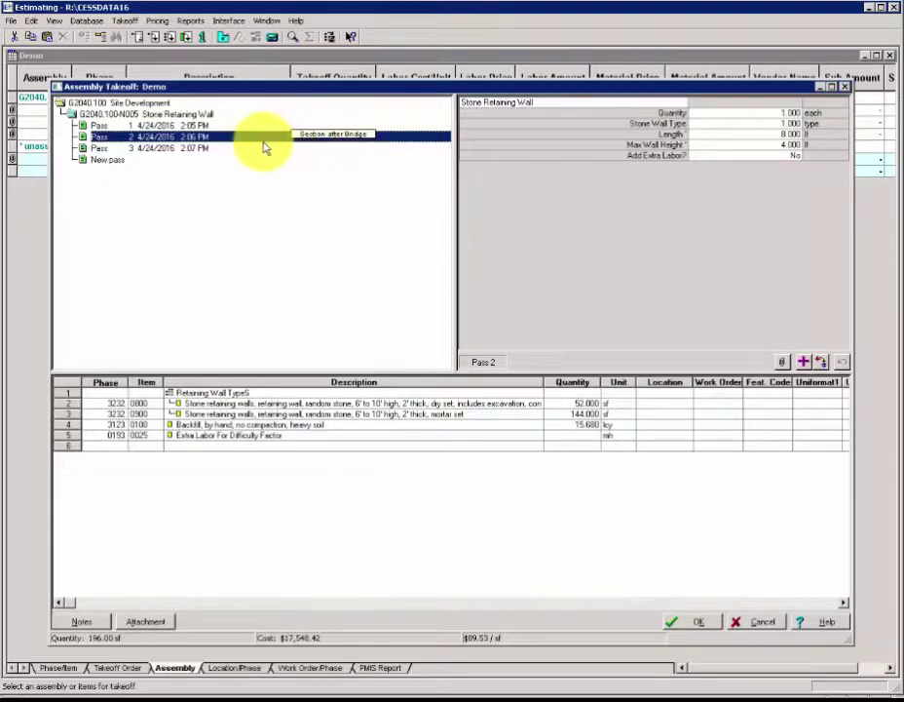
click(204, 126)
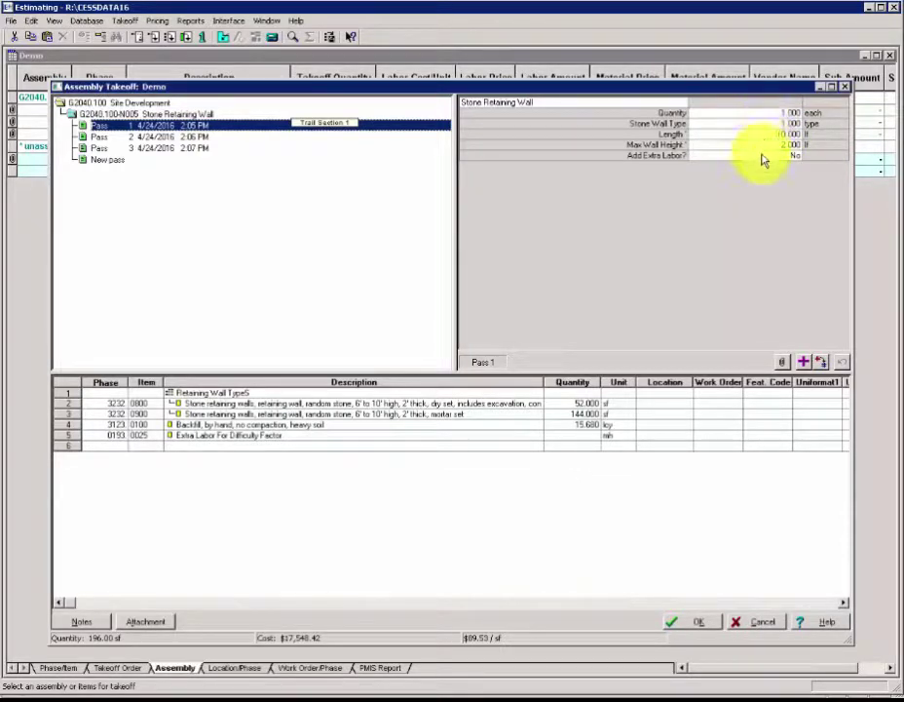
click(202, 138)
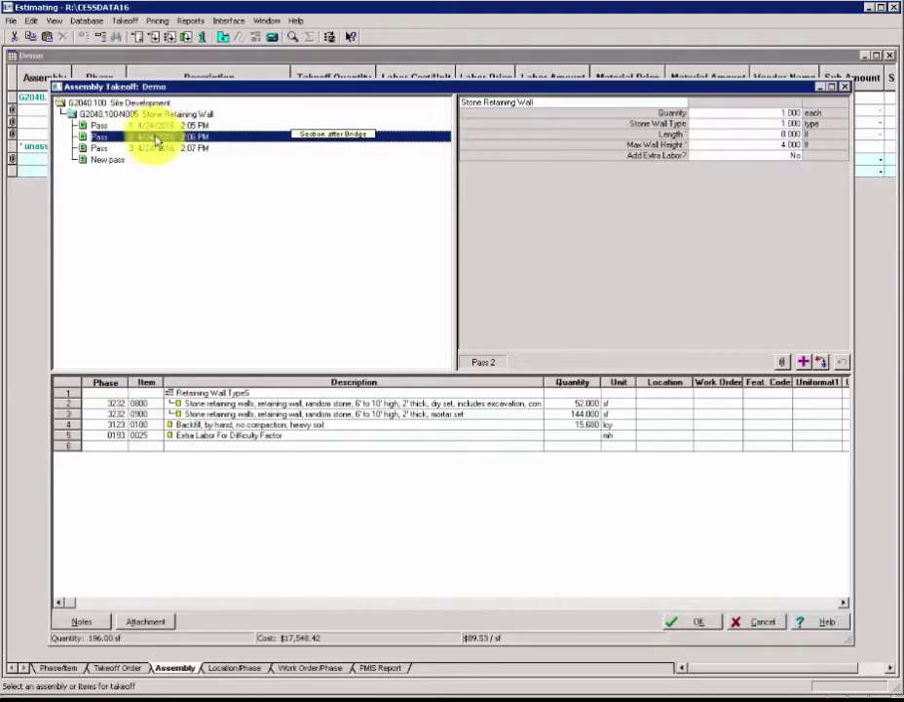
click(767, 146)
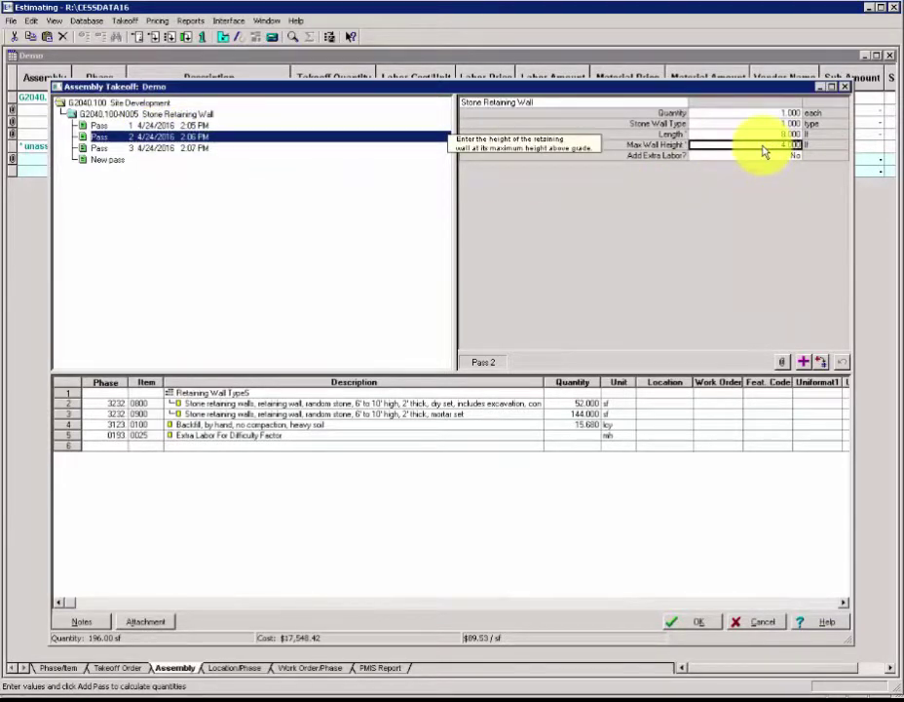
text(8)
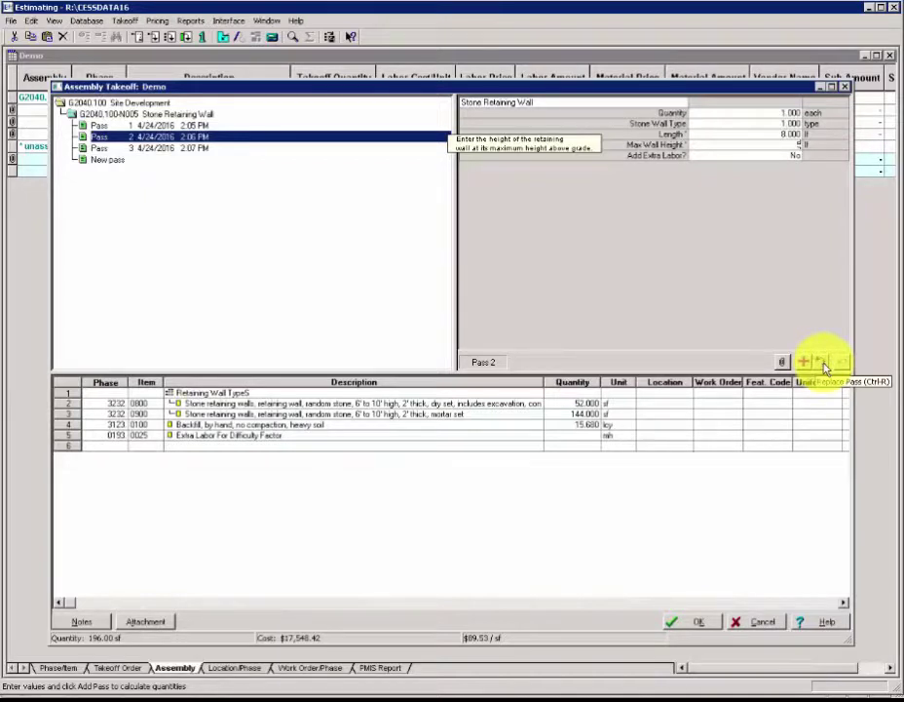
click(822, 364)
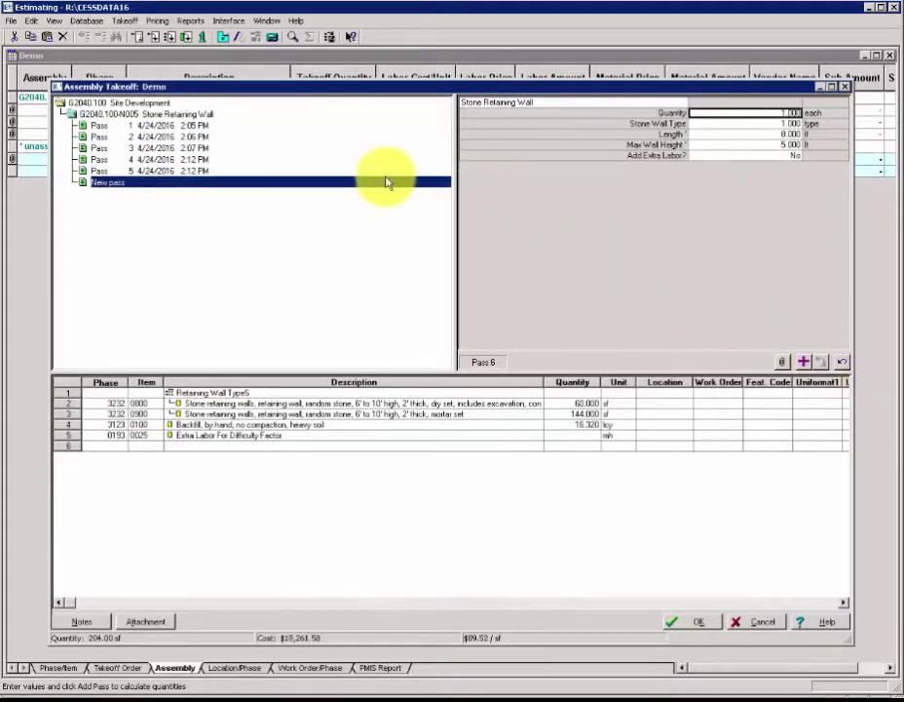
Step: Examine the notes and variables of pass 2, its reversing pass 4 and its replacement pass 5
click(157, 138)
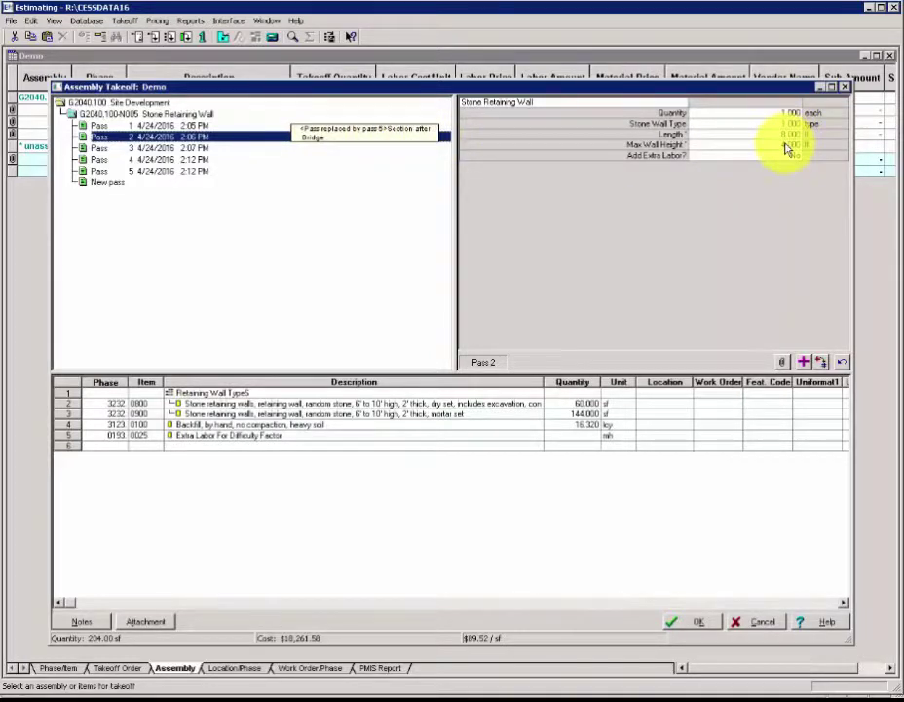
click(195, 160)
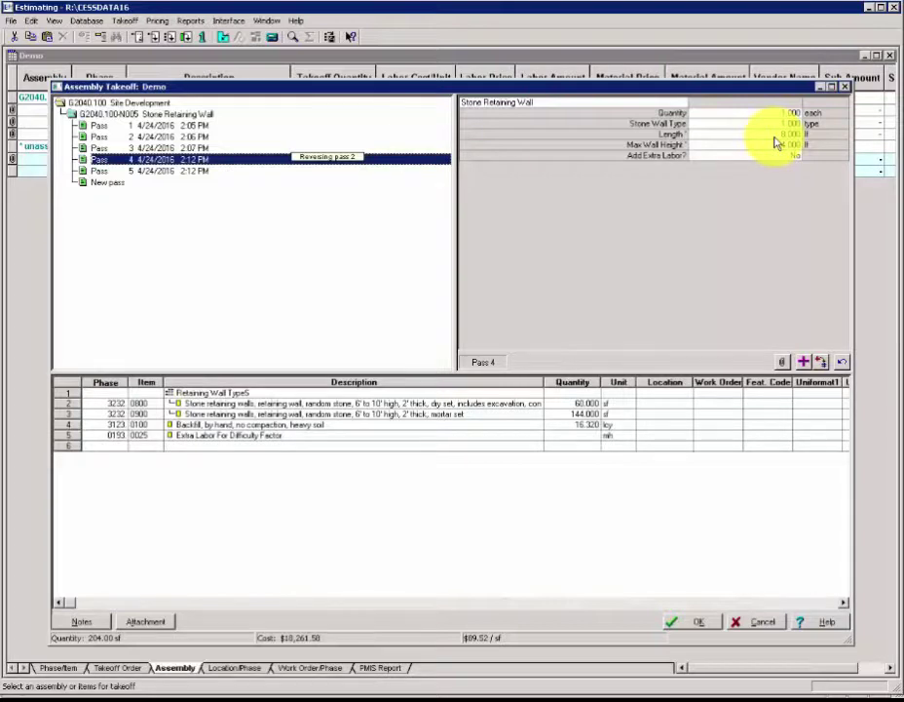
click(177, 173)
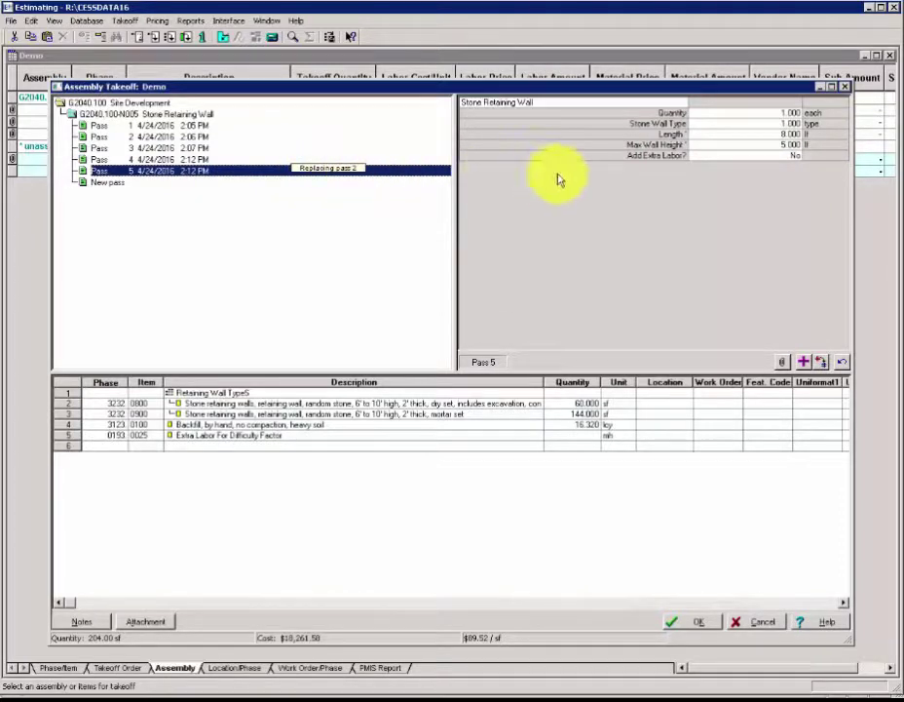
click(763, 149)
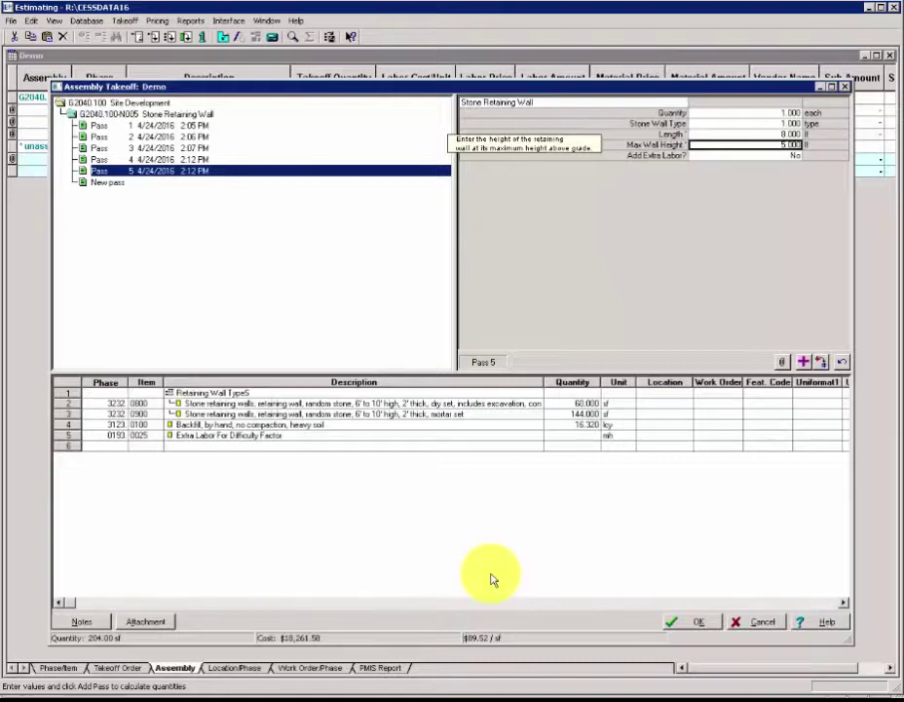
Step: Look through the general backfill items available as substitutes for the heavy soil hand backfill item, and cancel the substitution
right_click(299, 429)
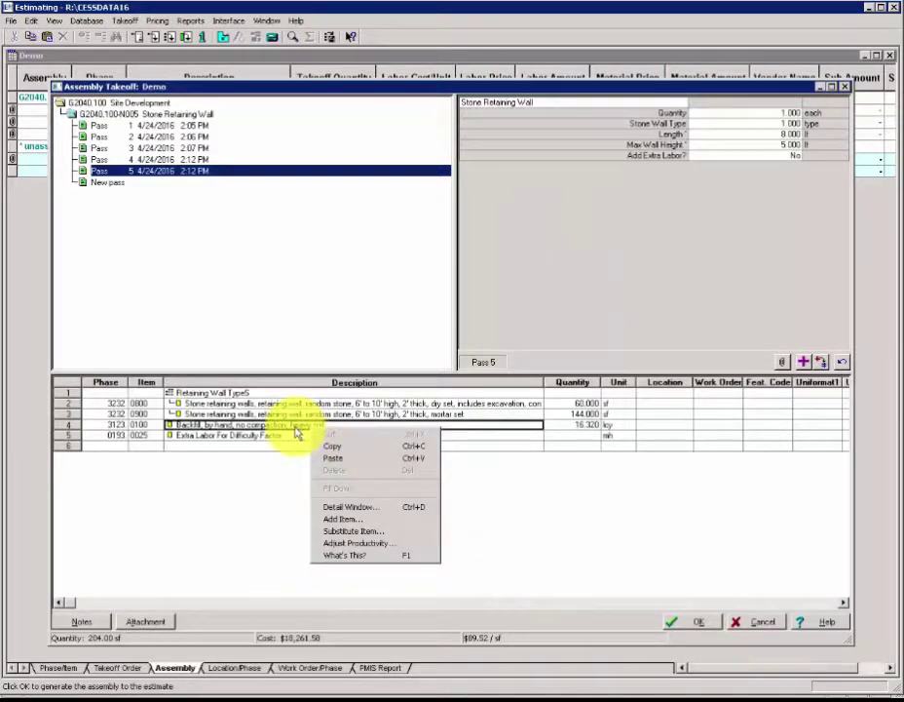
click(375, 536)
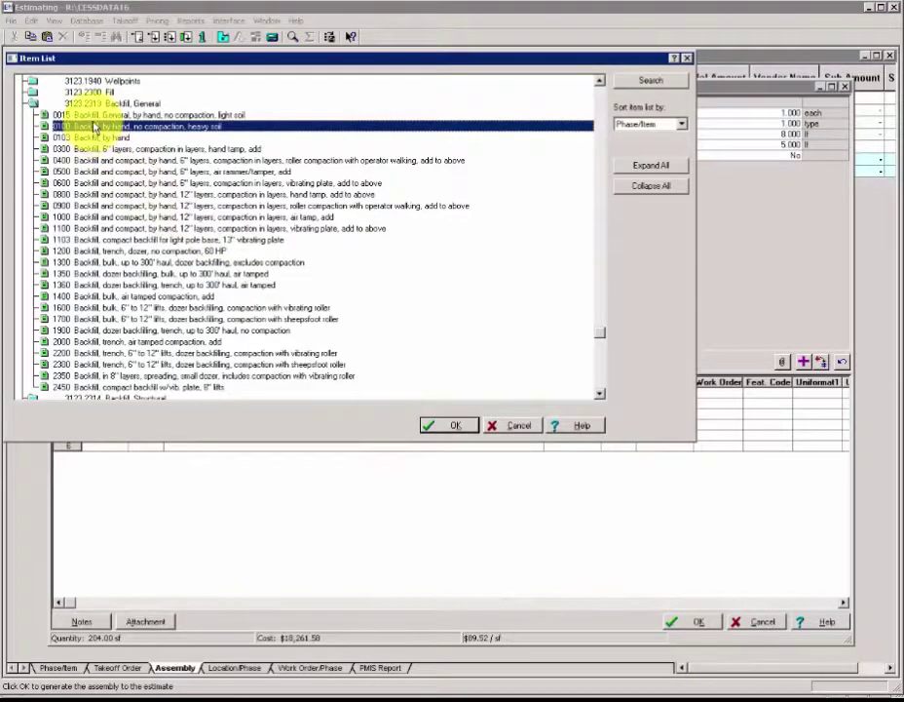
drag(157, 60, 429, 107)
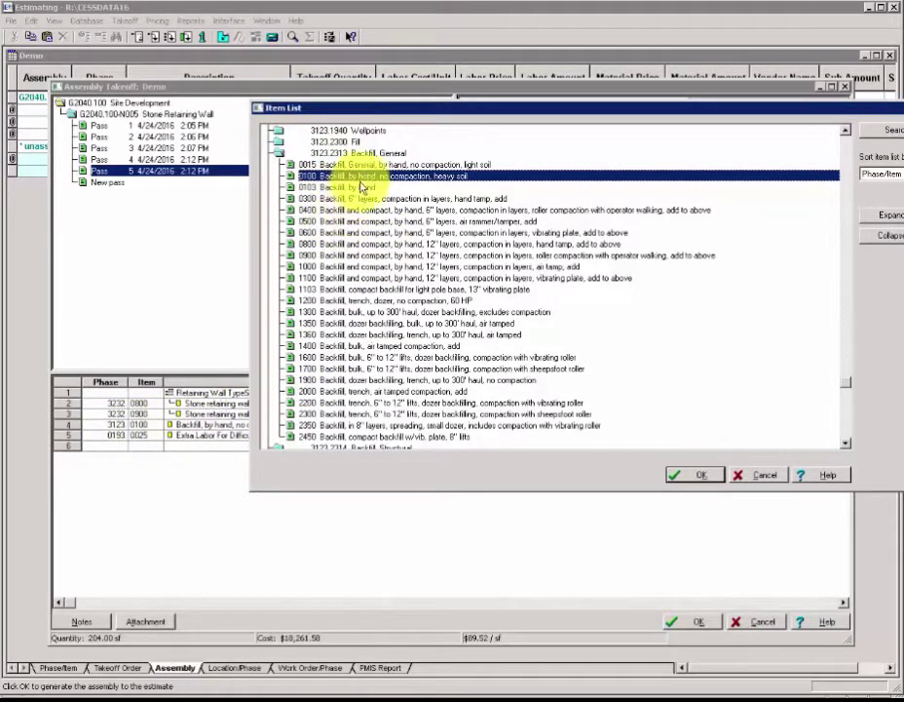
drag(391, 111, 352, 116)
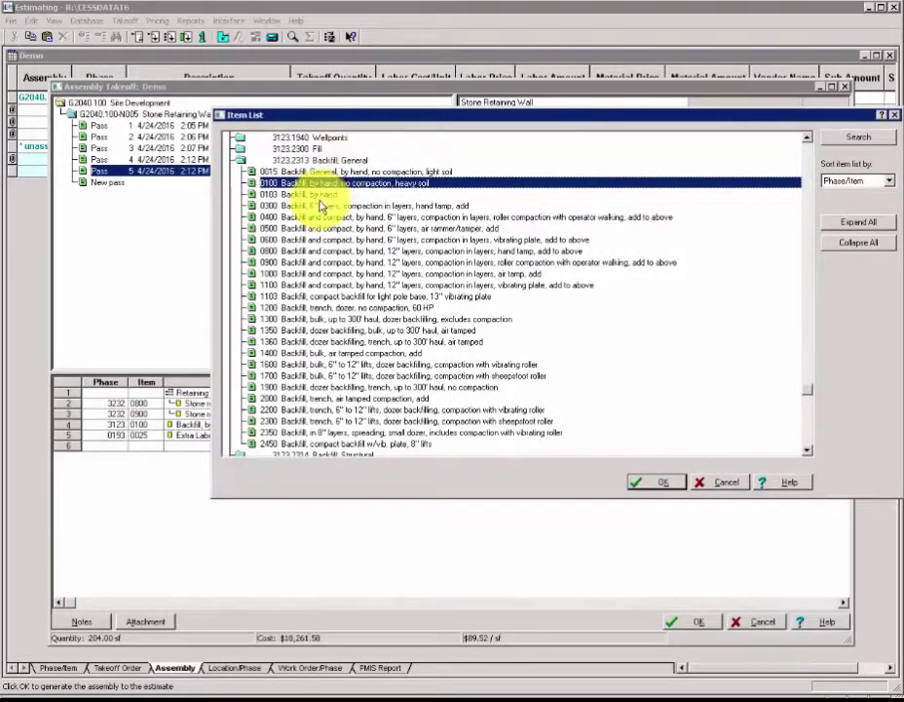
click(717, 482)
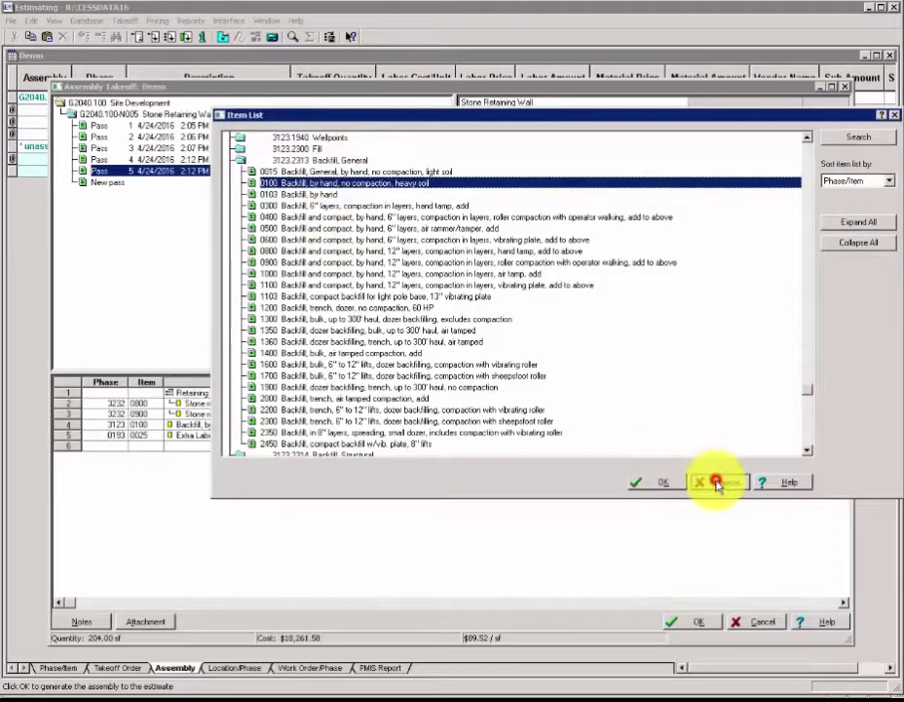
Step: List the database items for adding an item to the assembly, and expand Temporary Utilities down to the Temporary Power items
right_click(353, 418)
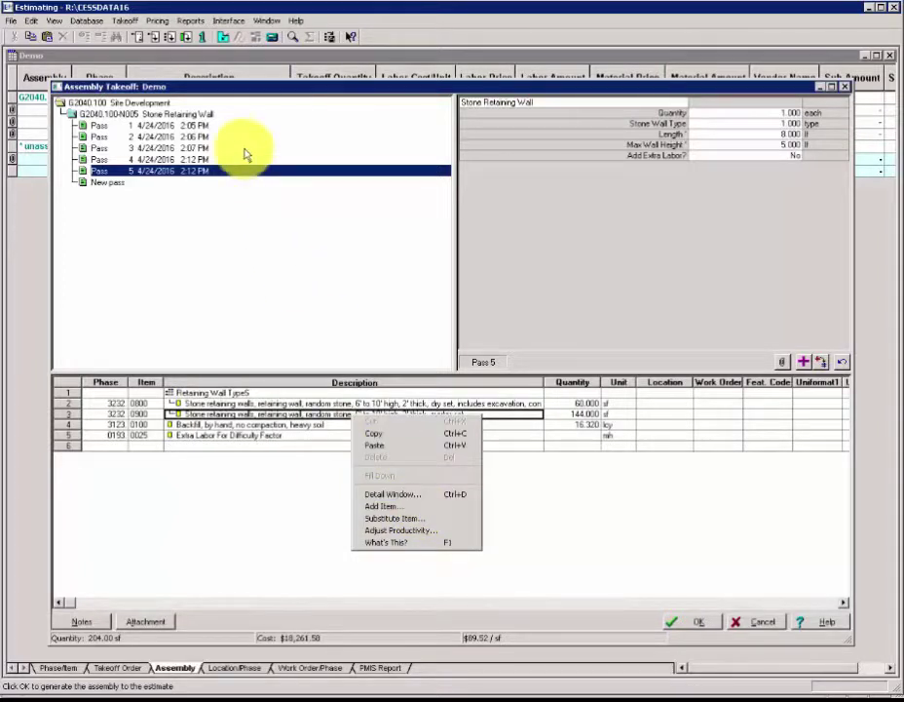
click(394, 508)
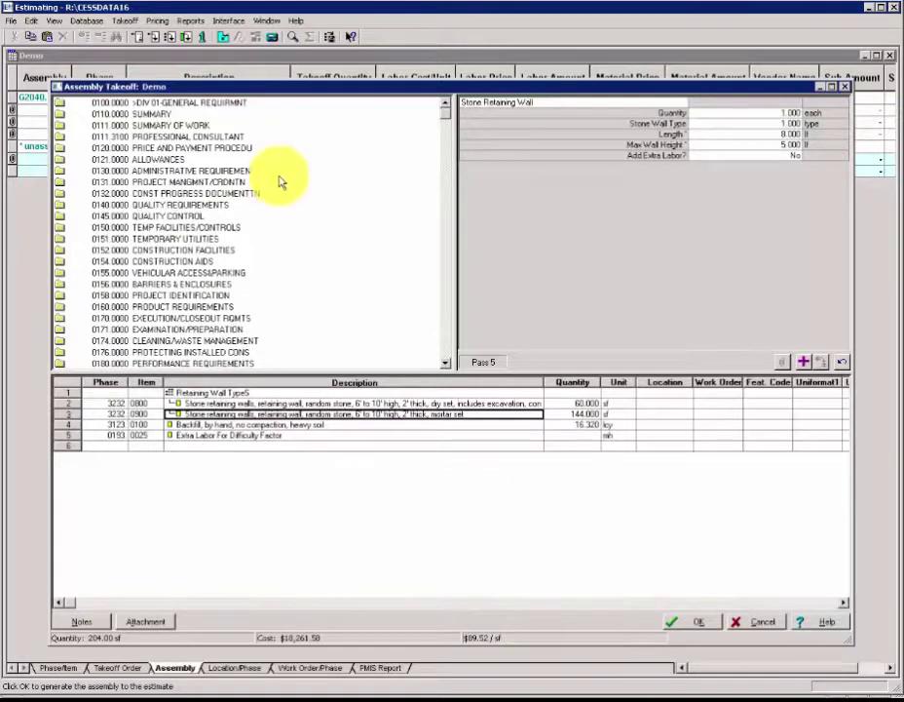
click(156, 244)
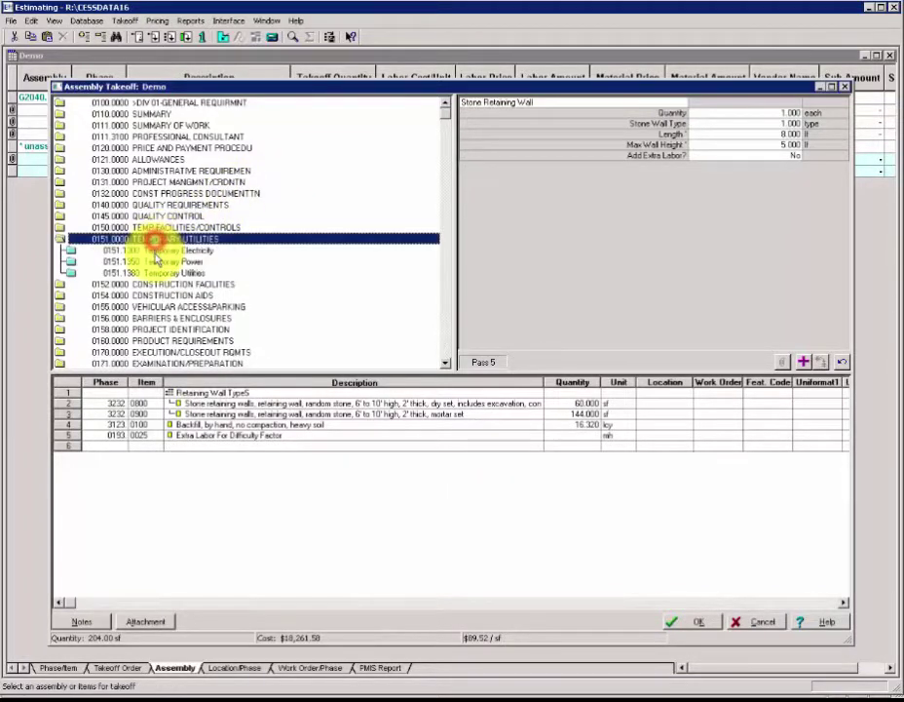
click(157, 250)
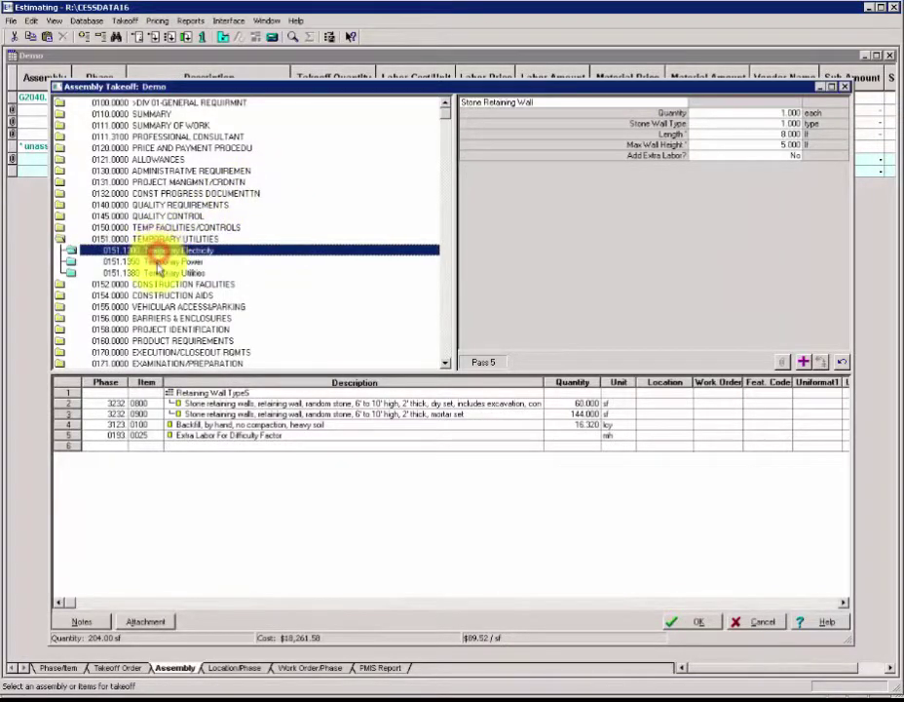
click(161, 261)
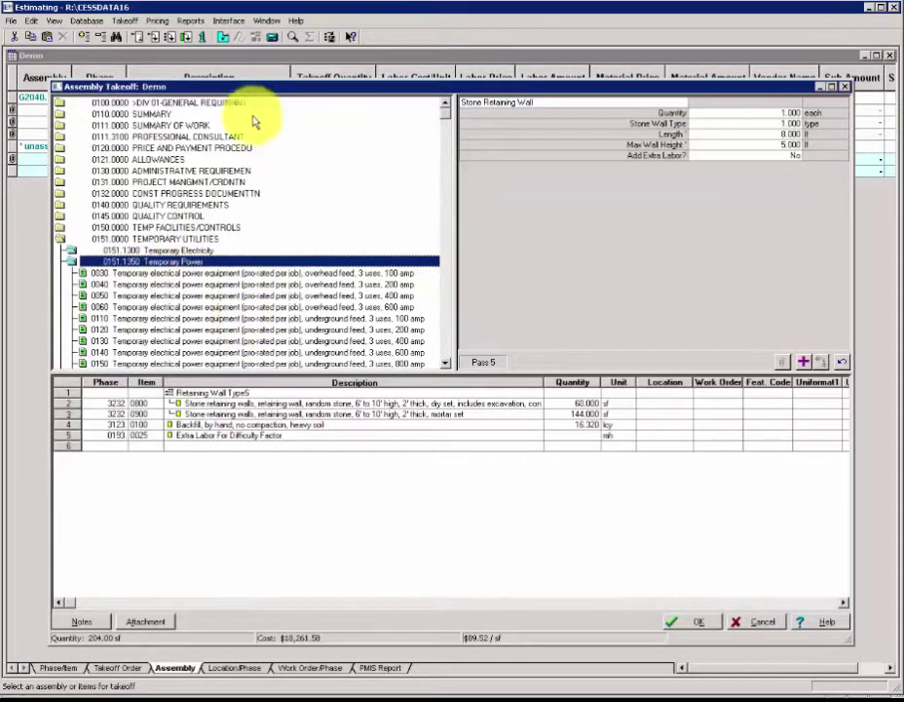
Step: Examine the sort options offered for the item list and dismiss them
right_click(206, 148)
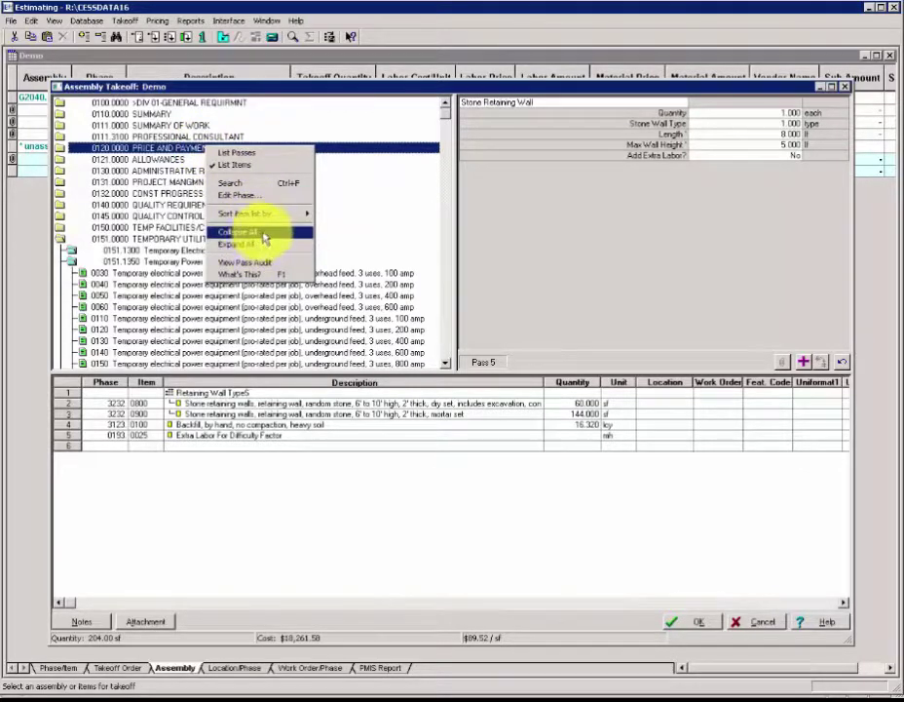
mouse_move(311, 218)
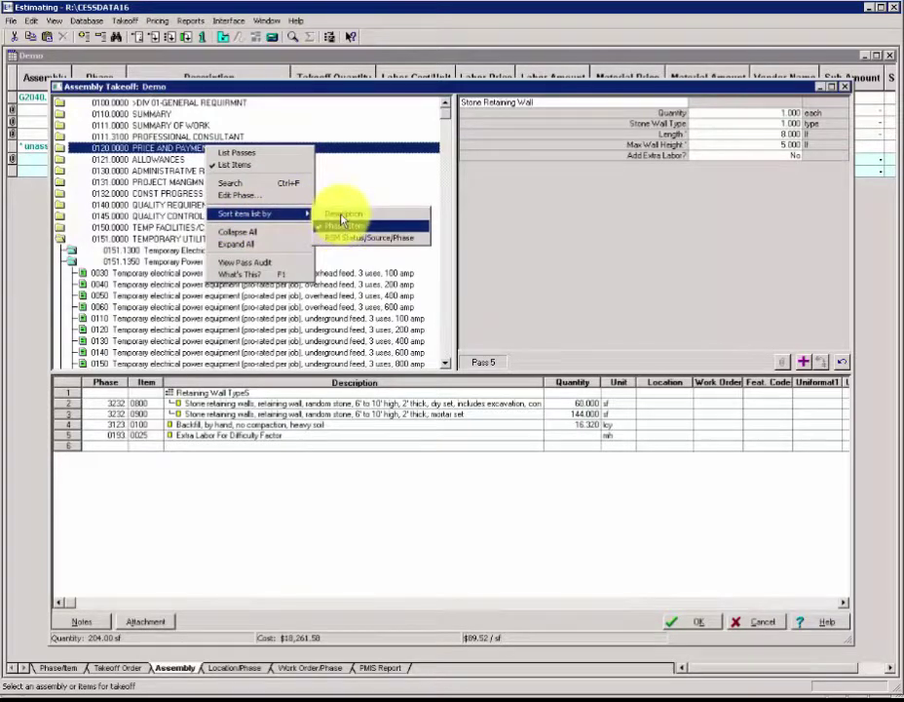
click(376, 163)
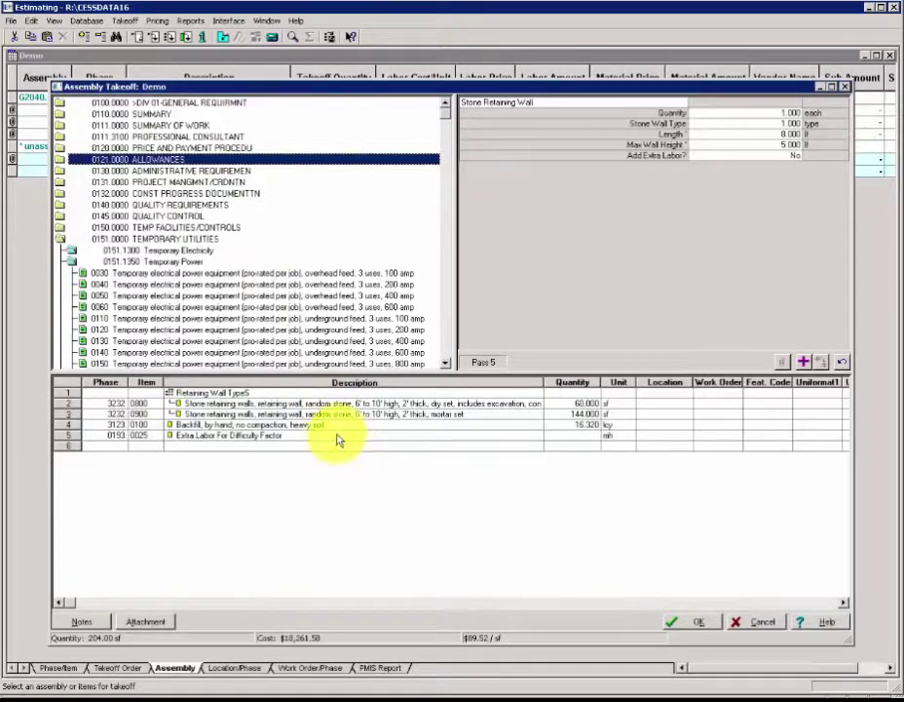
Step: Adjust the stone retaining wall assembly's productivity by -20 percent
click(327, 403)
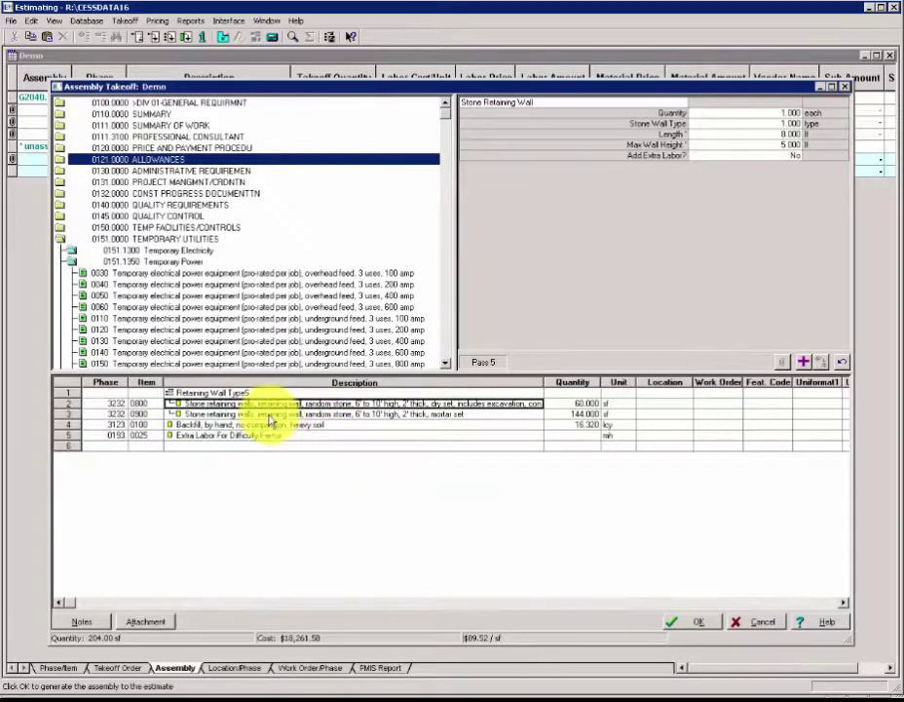
click(303, 417)
right_click(302, 417)
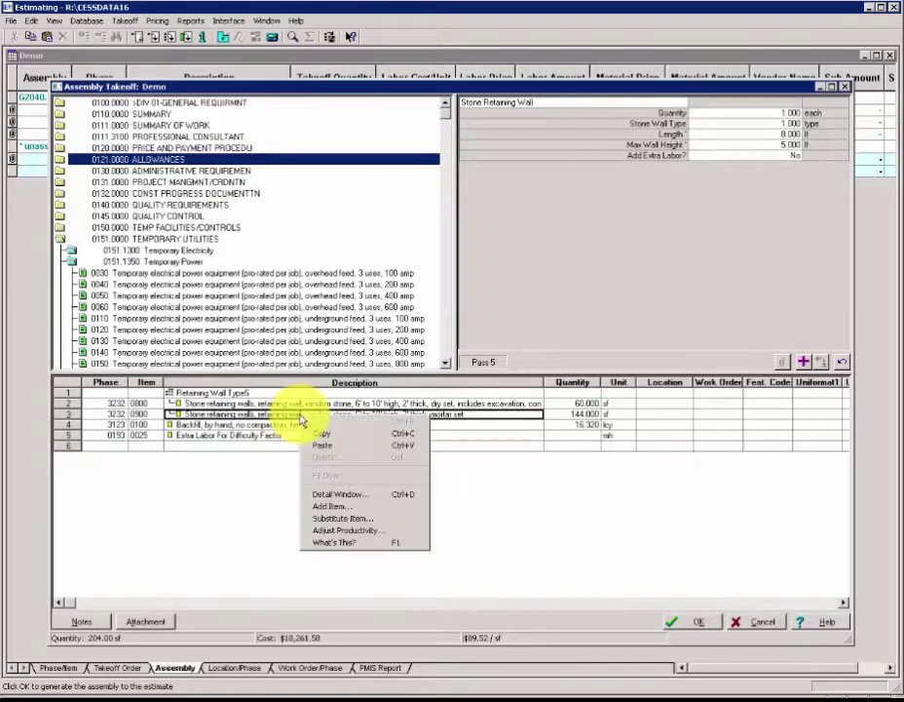
click(372, 534)
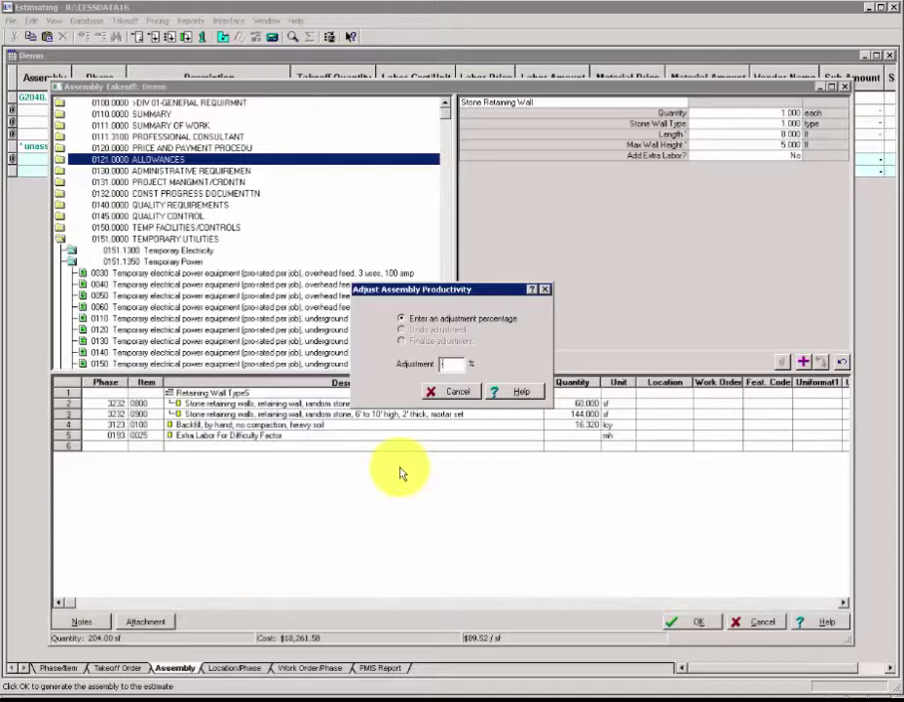
text(-20)
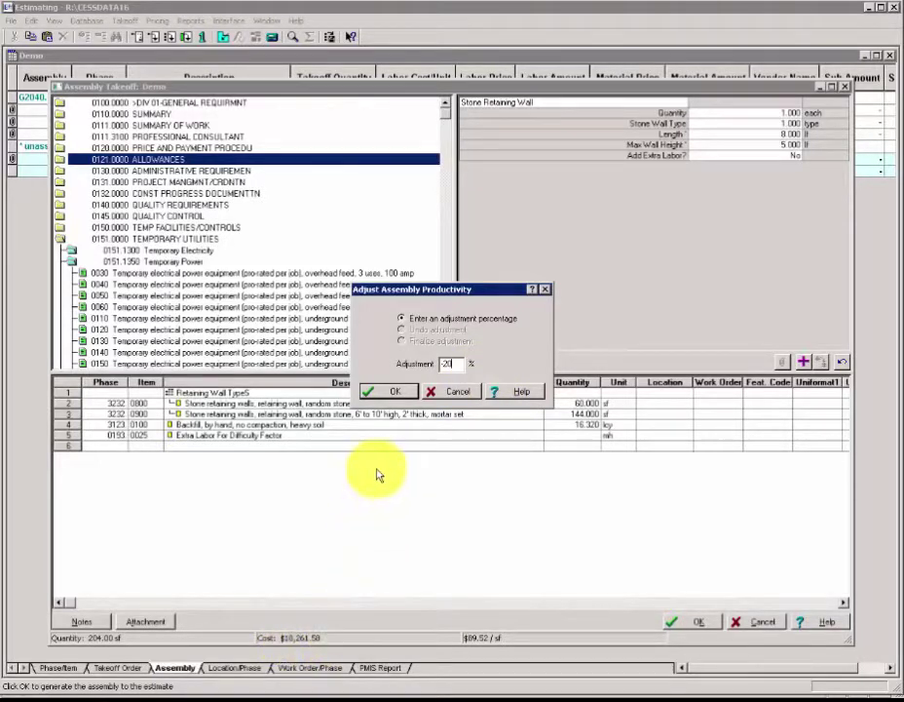
click(391, 394)
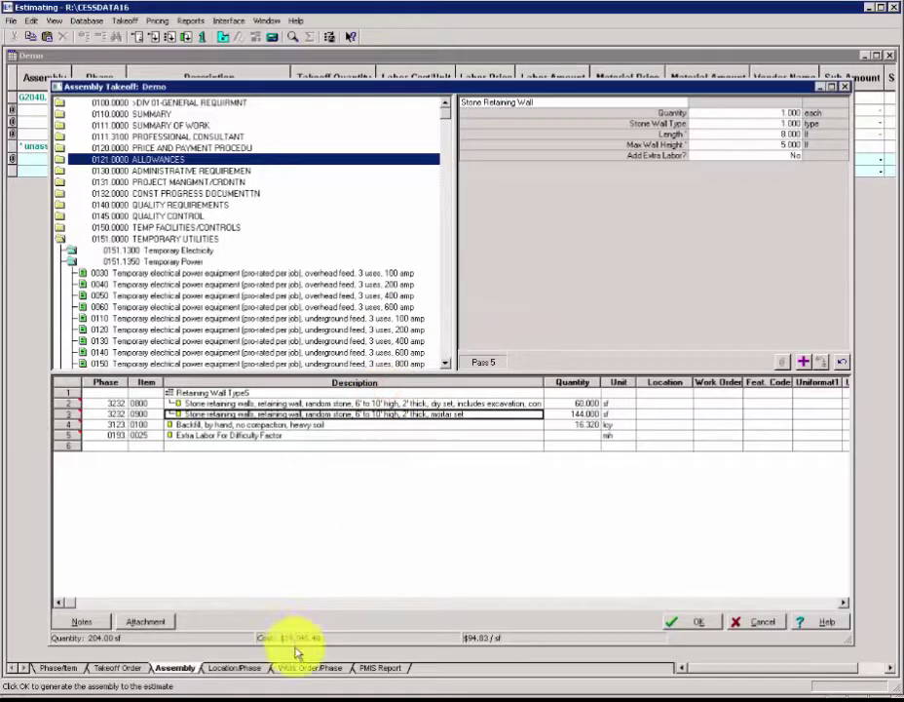
Step: Examine the undo and finalize options for the assembly's productivity adjustment, and cancel without applying one
right_click(329, 416)
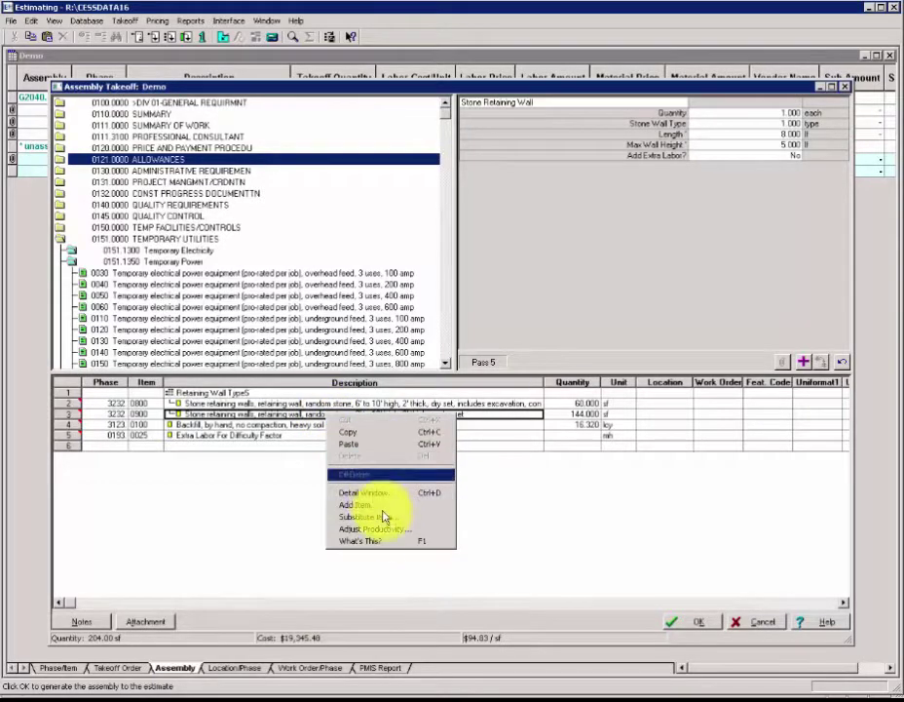
click(388, 534)
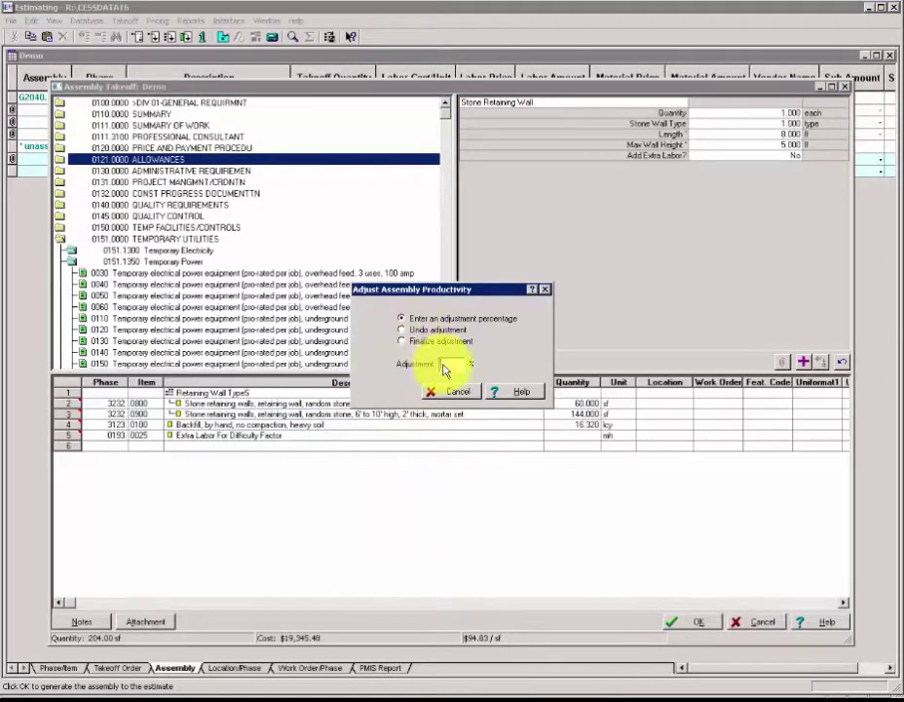
click(410, 331)
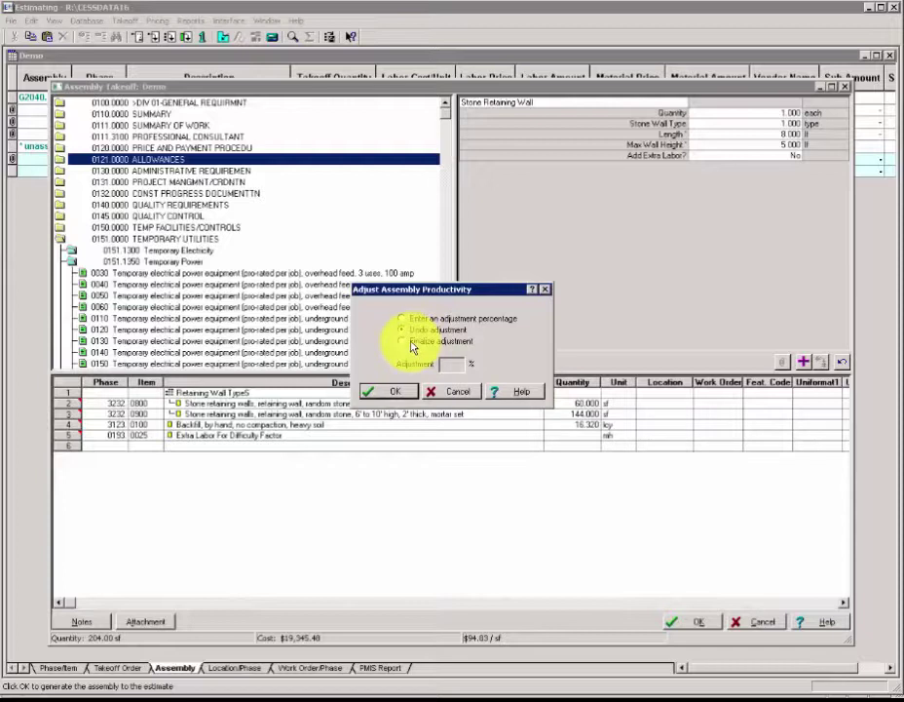
click(440, 391)
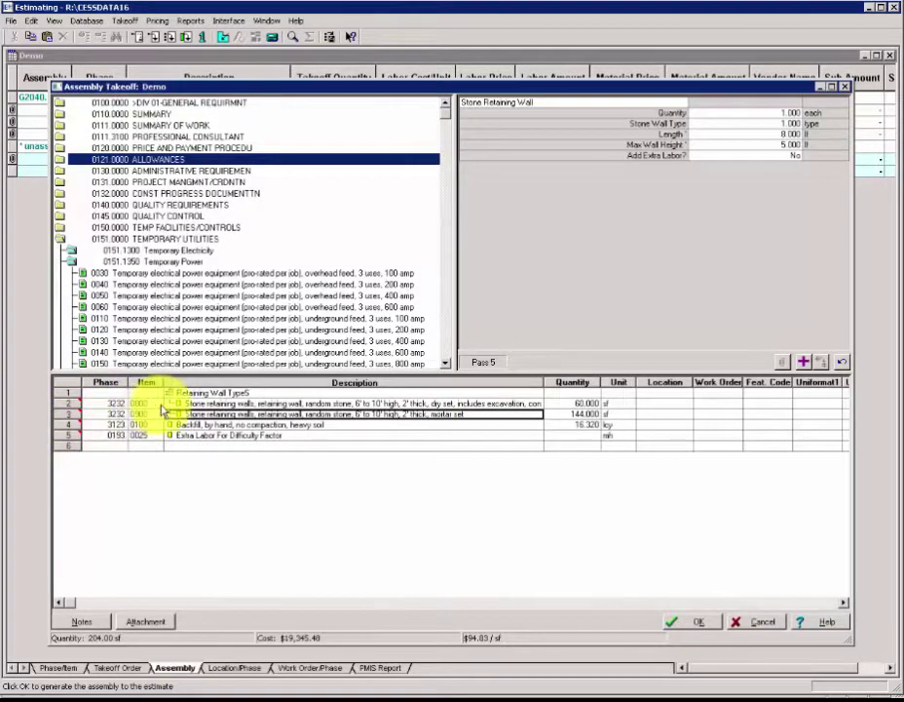
Step: Review the labor conversion and price extensions in the detail of the mortar set stone retaining wall item
right_click(187, 415)
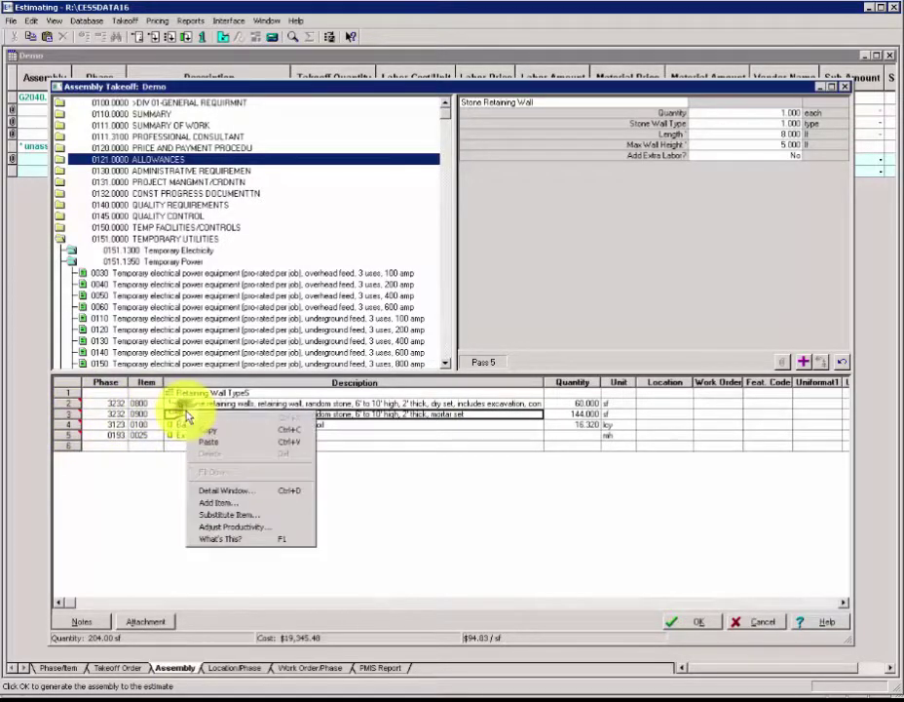
click(227, 491)
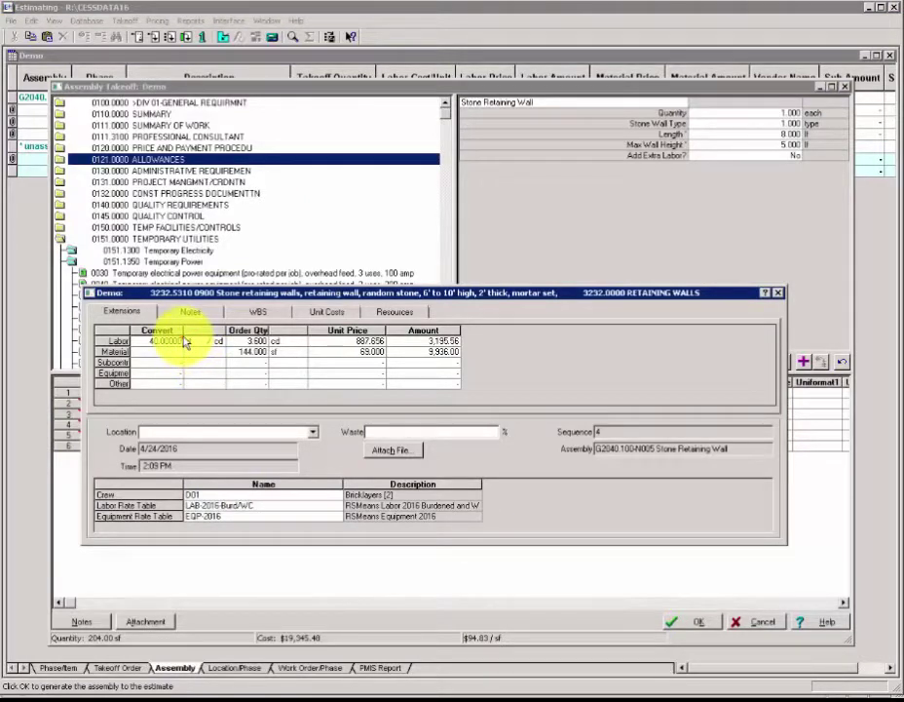
mouse_move(185, 343)
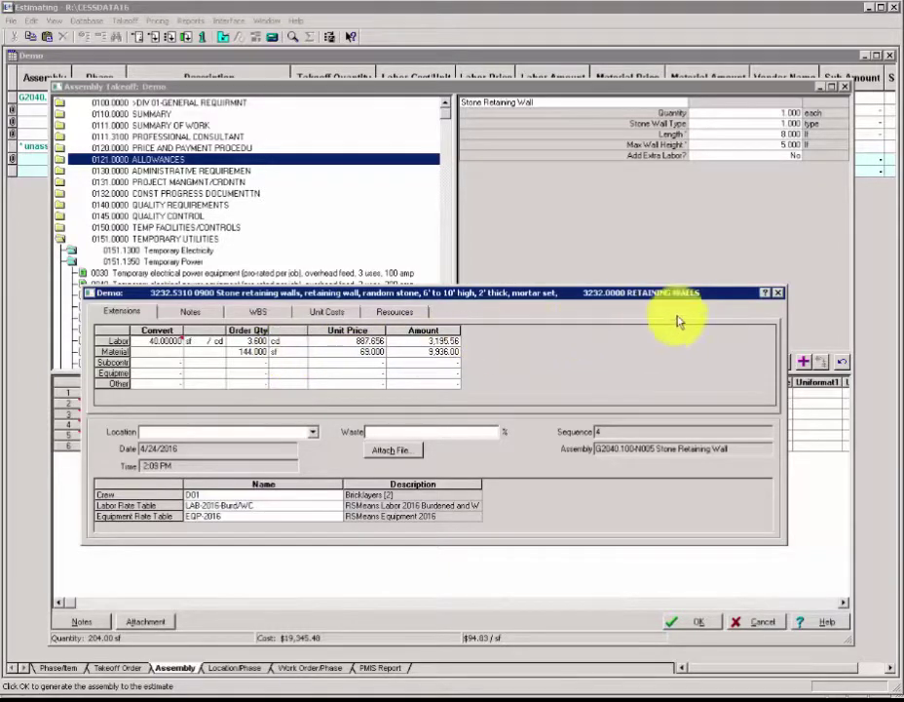
click(779, 293)
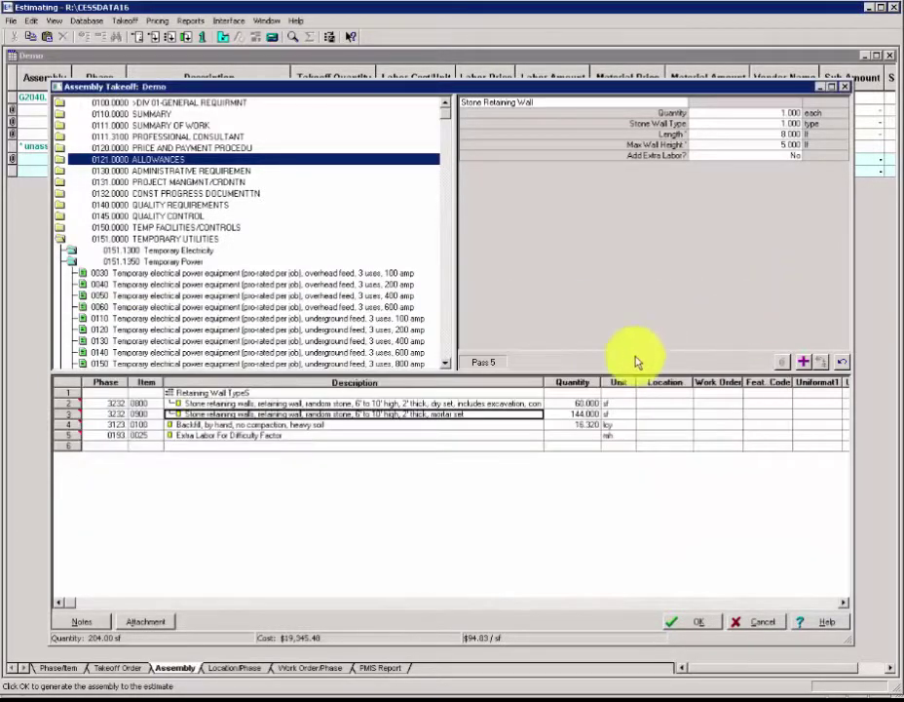
Step: Undo the assembly's productivity adjustment, and generate the stone retaining wall pass to the estimate
right_click(328, 424)
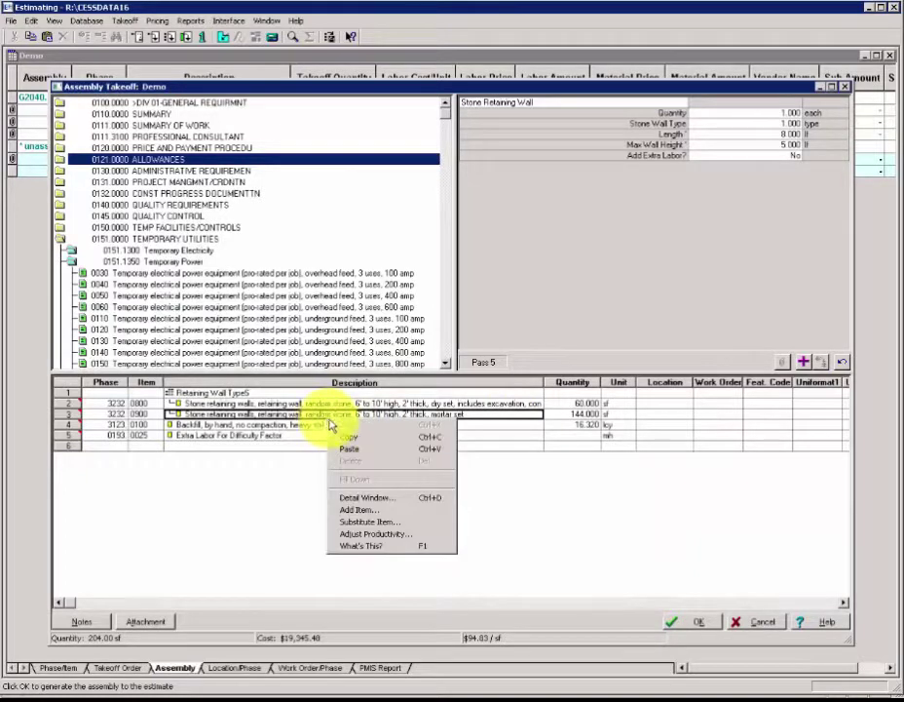
click(374, 539)
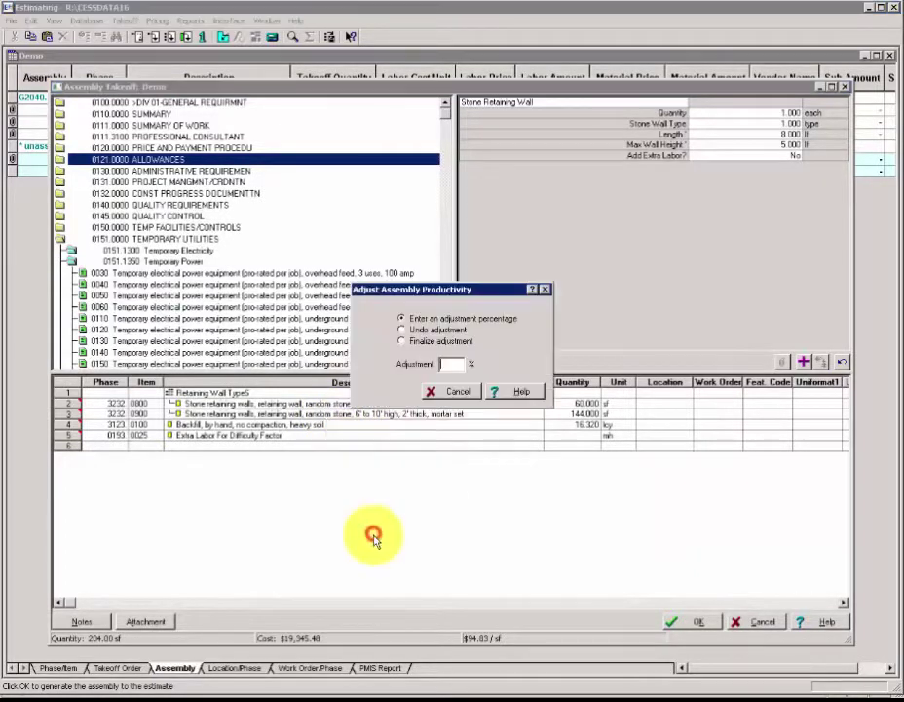
click(417, 333)
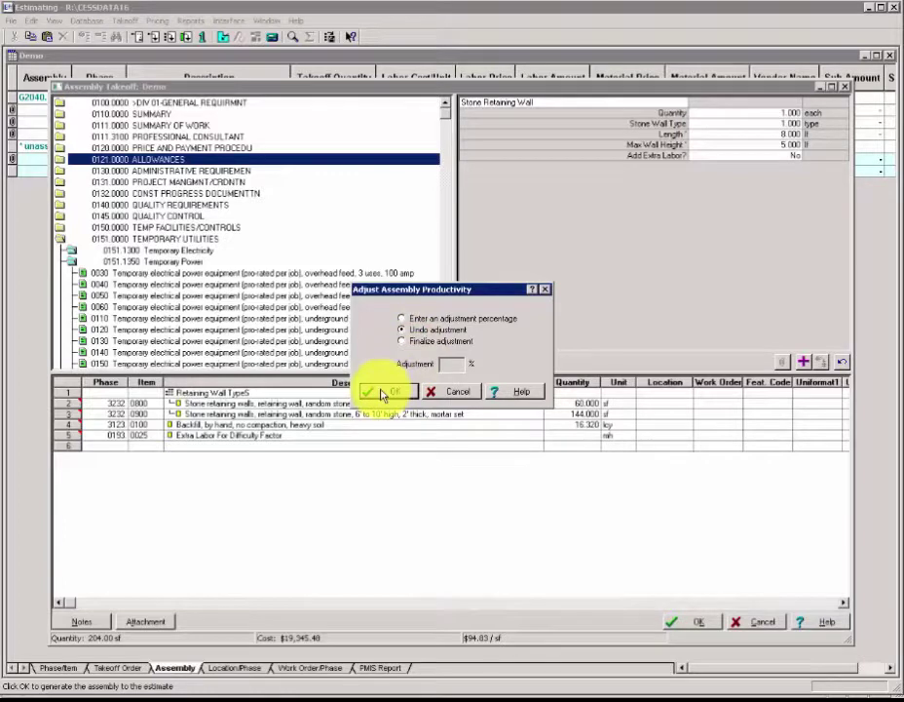
click(385, 393)
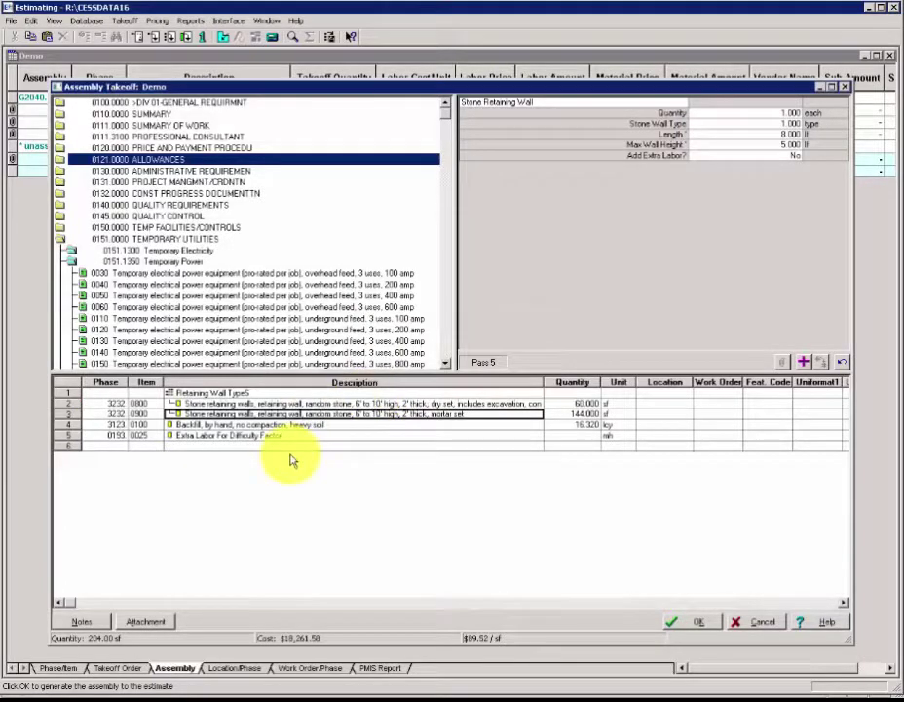
click(689, 625)
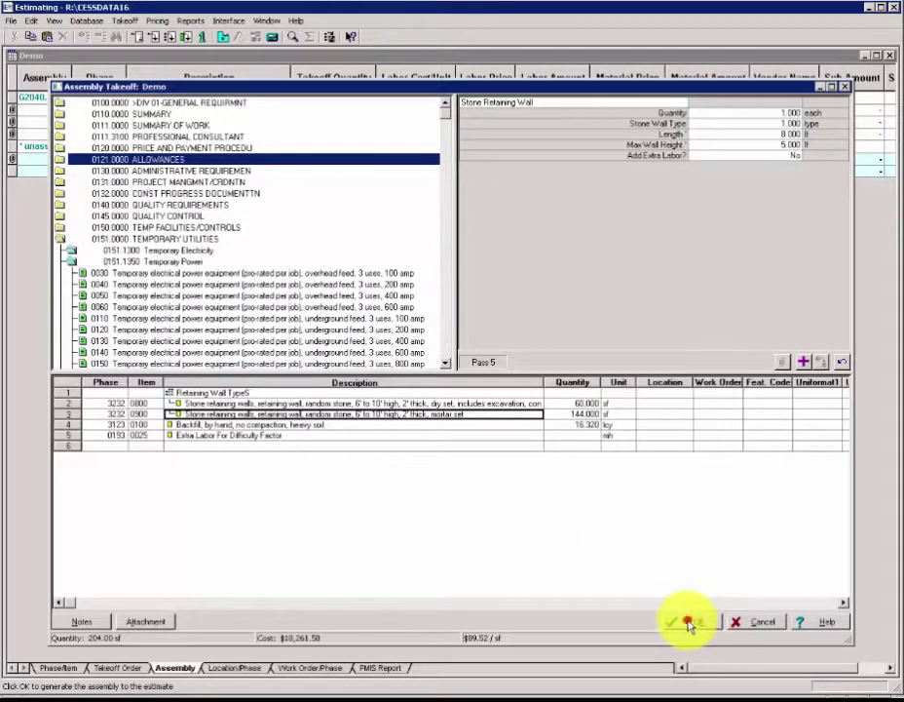
click(755, 621)
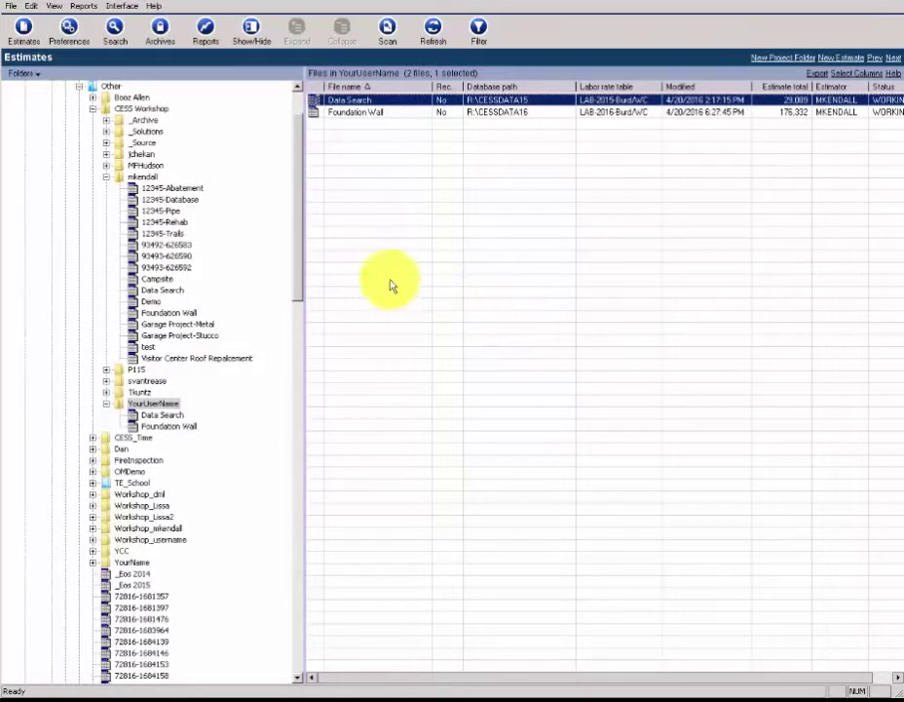
Step: Start a new Timberline estimate in the YourUserName folder and name its file Campsite
scroll(301, 170, up, 2)
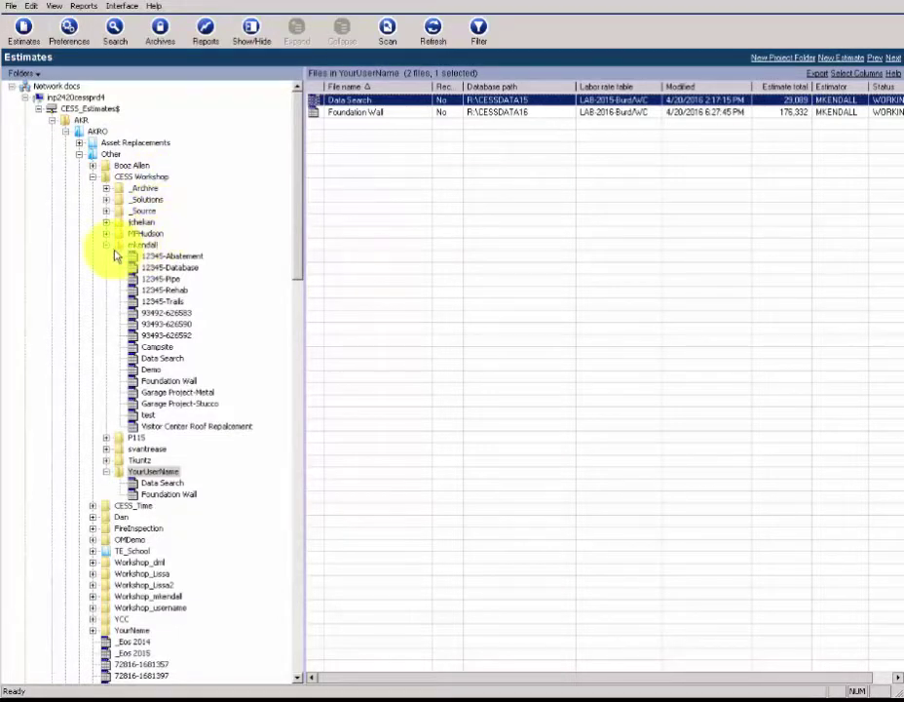
click(105, 244)
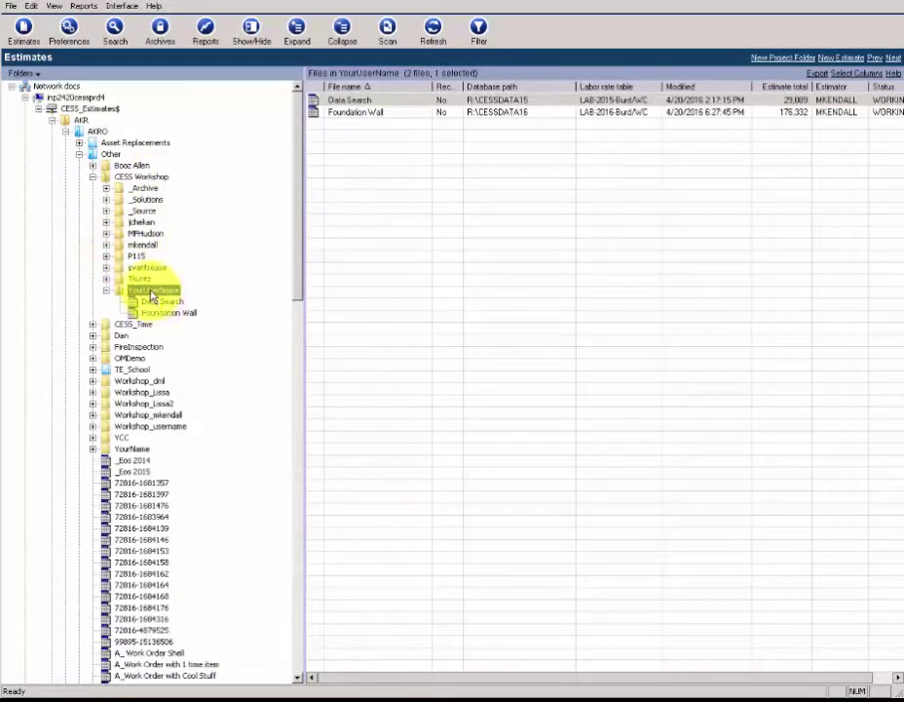
right_click(148, 295)
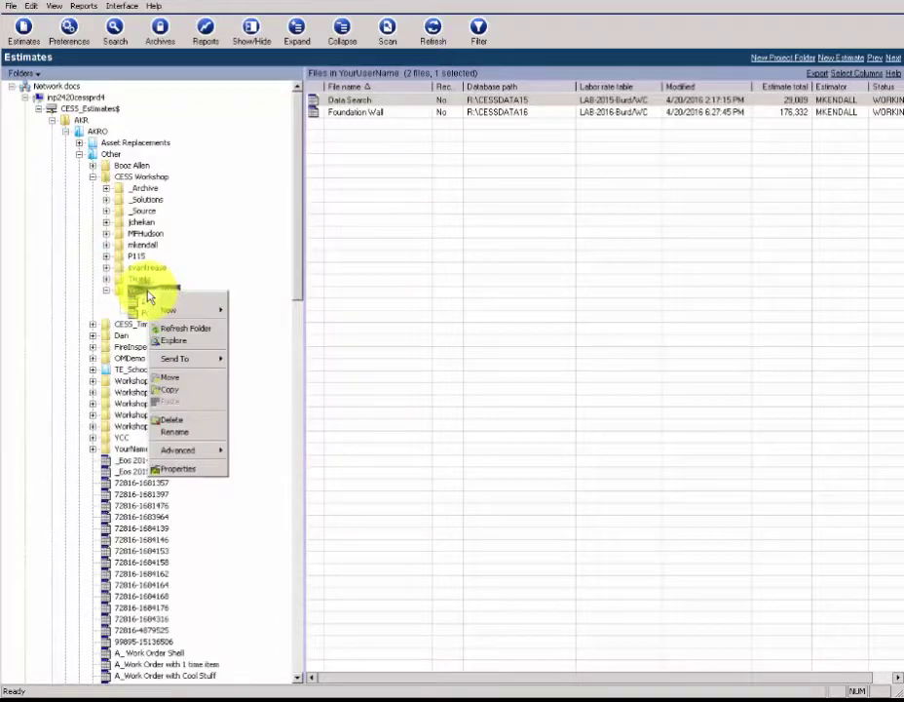
mouse_move(168, 311)
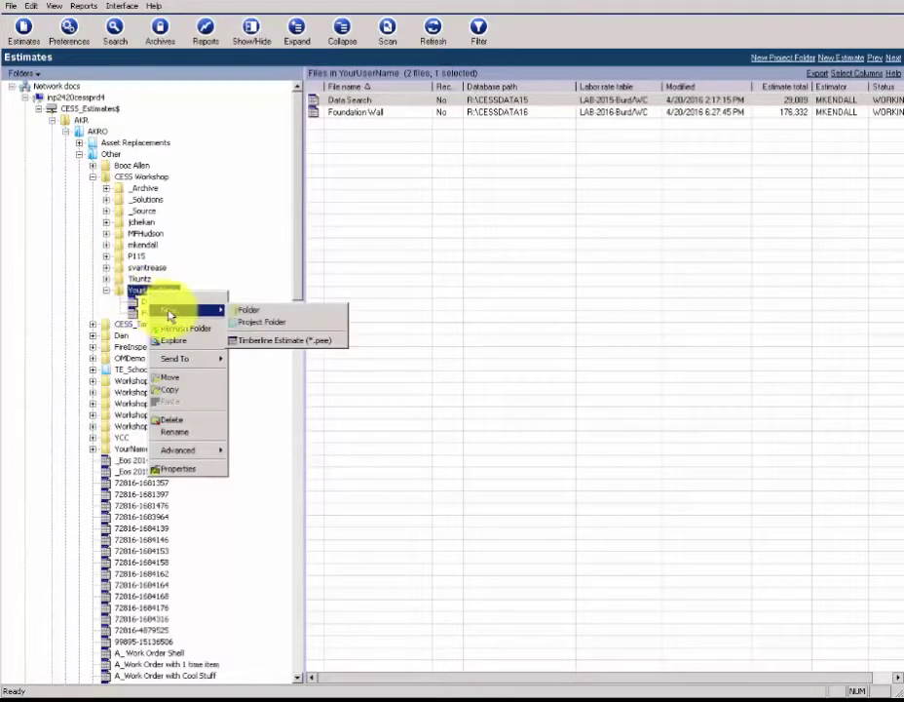
click(273, 343)
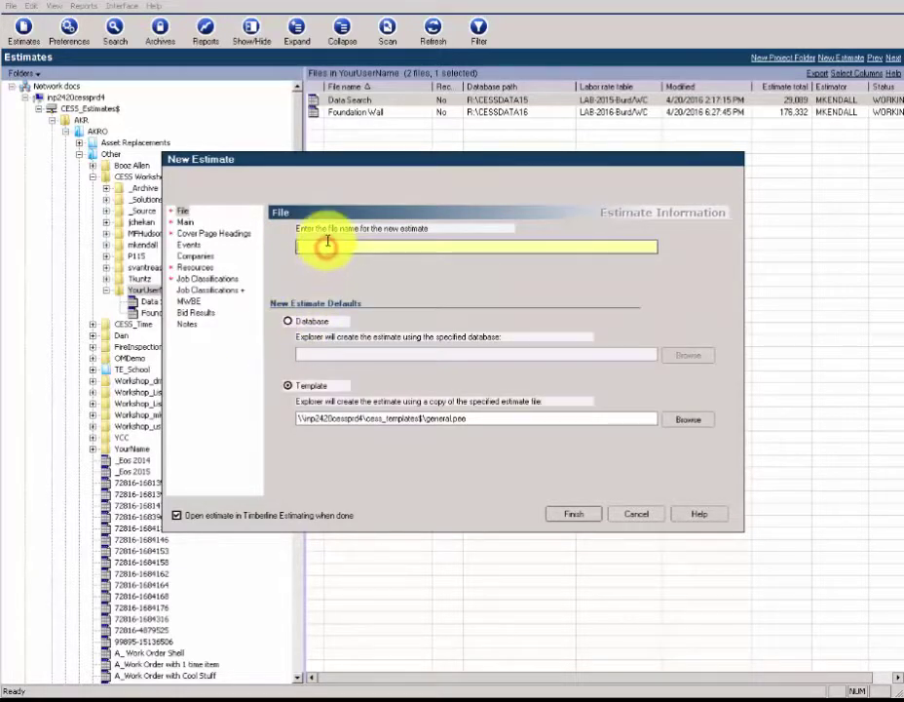
text(Q4)
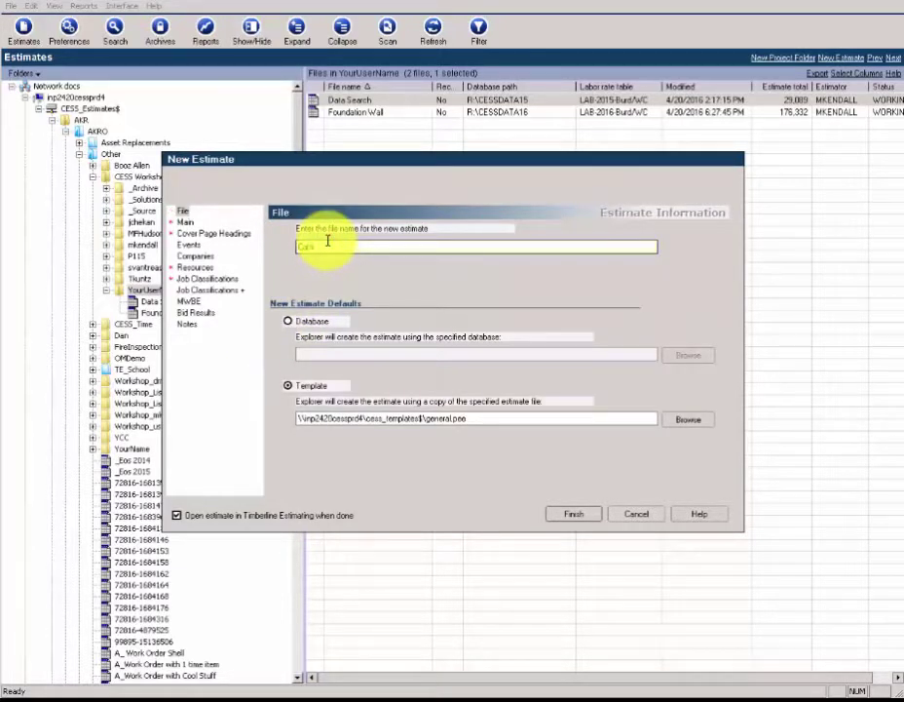
text(mpsite)
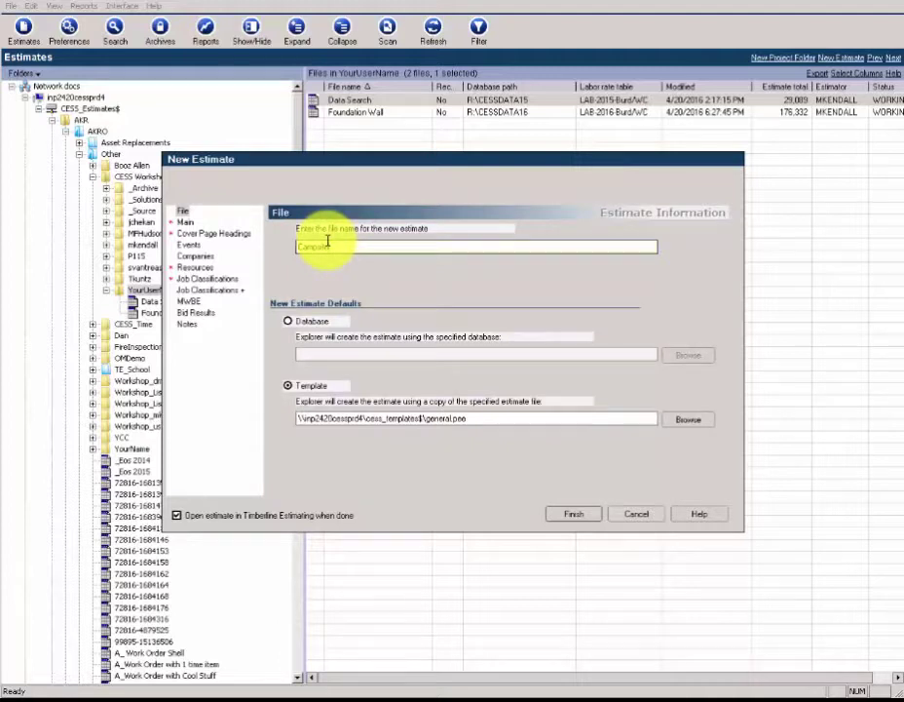
Step: Set the status to WORKING in the new estimate's main information
click(184, 222)
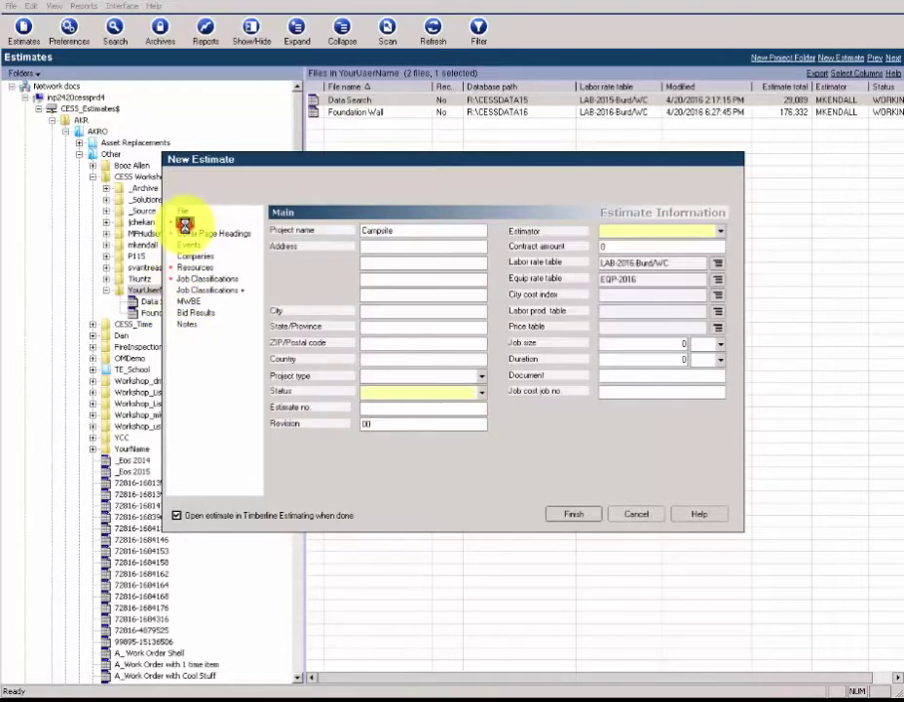
click(481, 392)
click(444, 461)
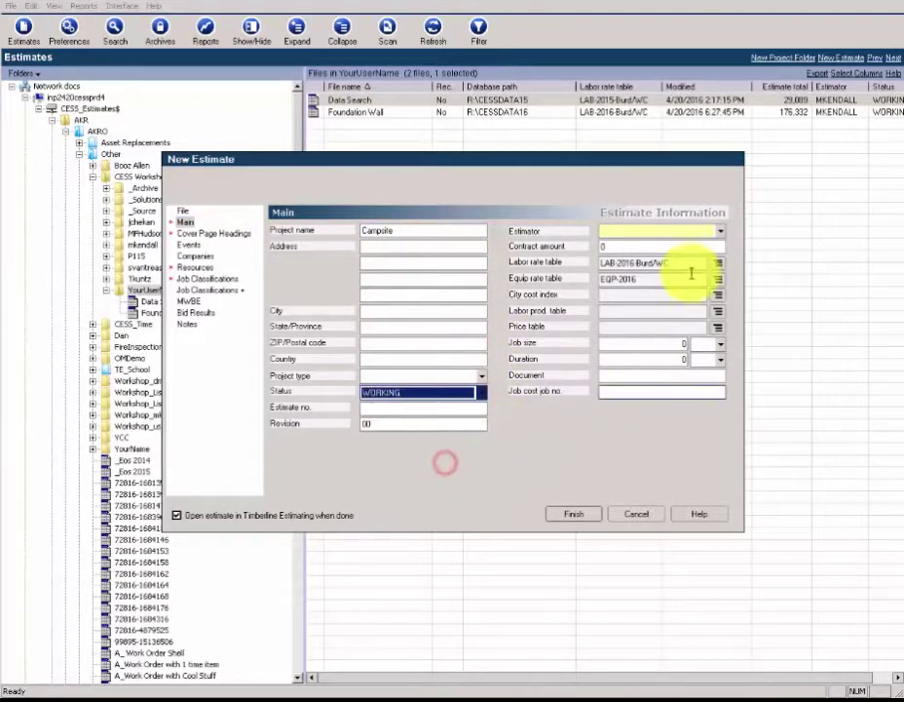
Step: Select the estimator's own user name as the estimator in the new estimate's main information
click(721, 230)
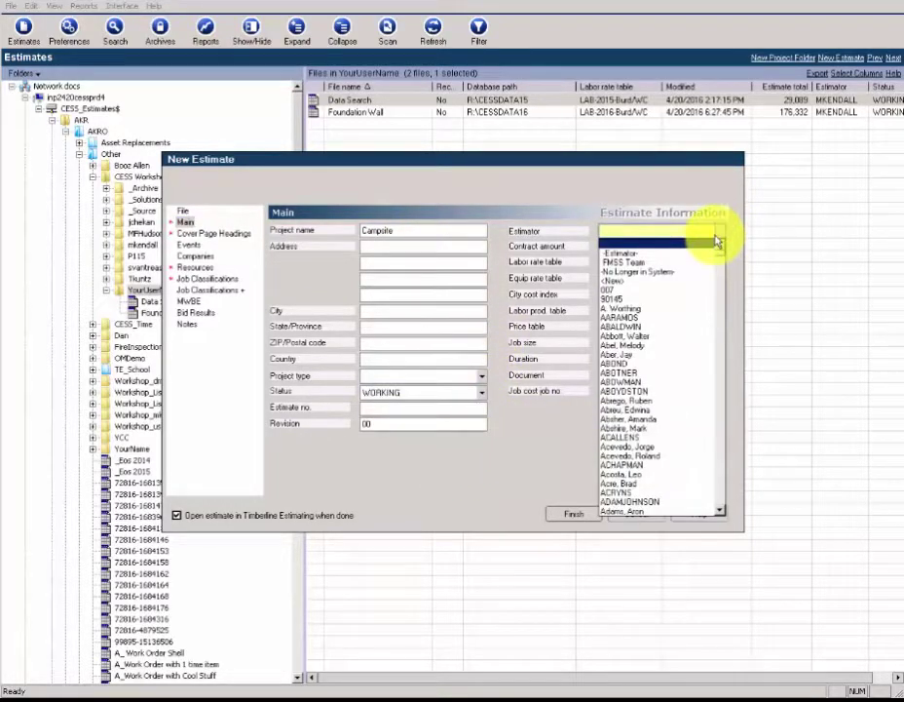
key(m)
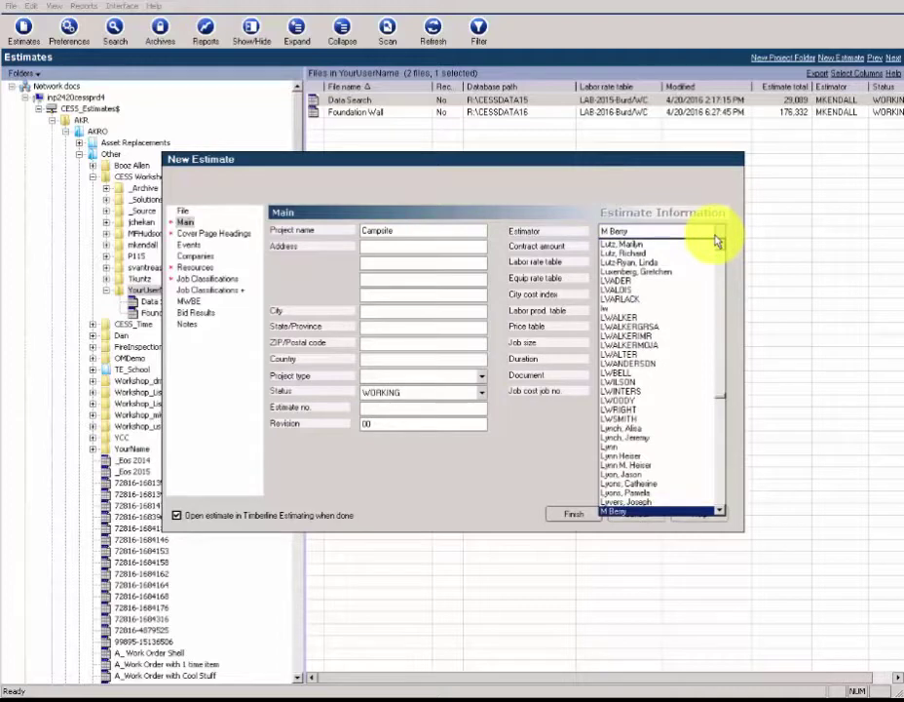
click(722, 476)
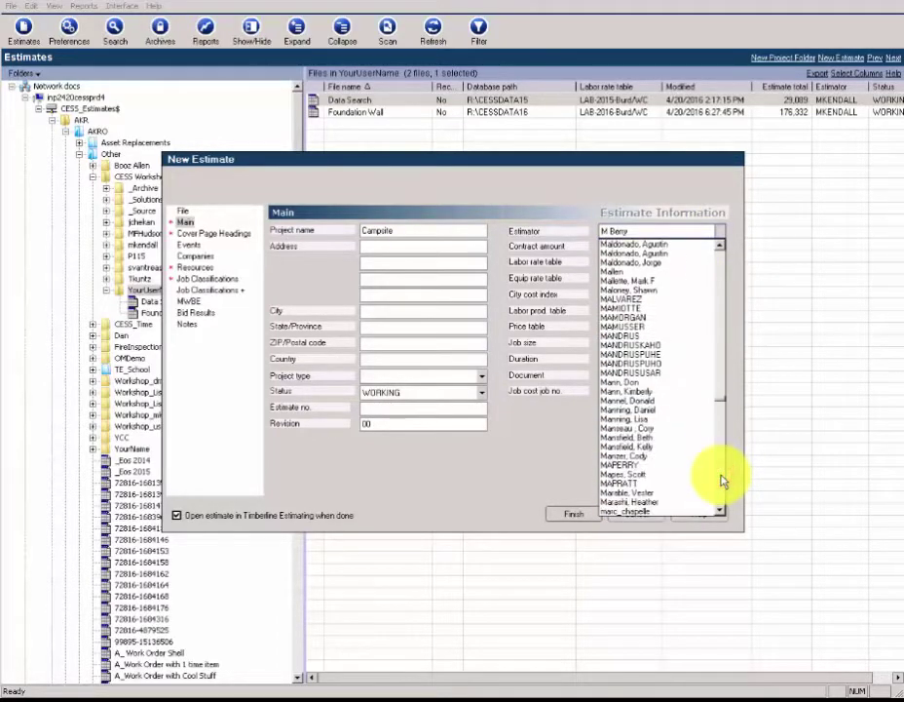
click(722, 475)
click(722, 478)
click(722, 477)
click(722, 480)
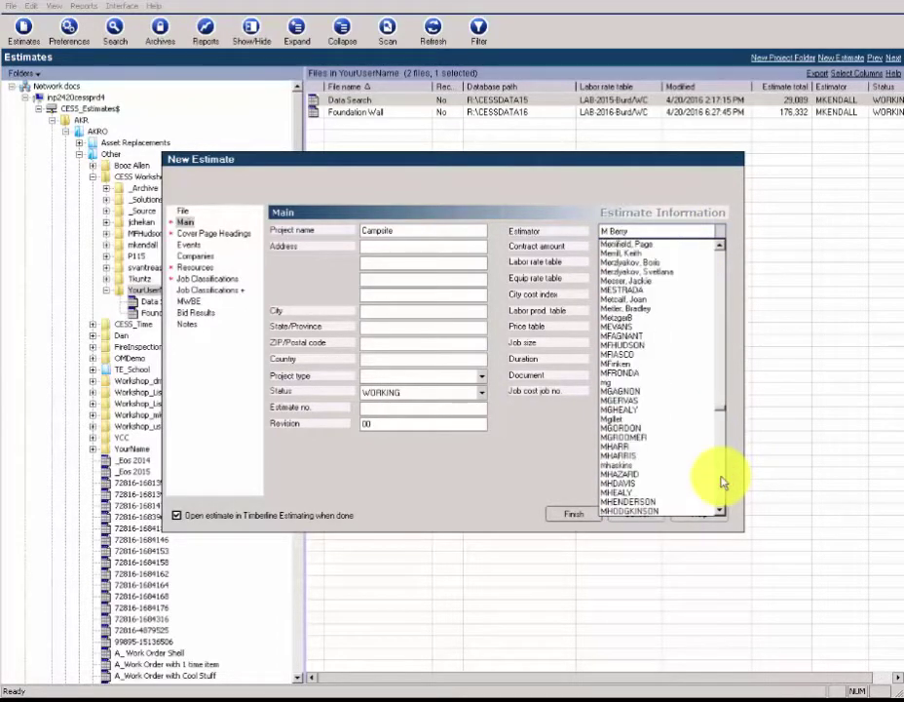
click(722, 480)
click(722, 480)
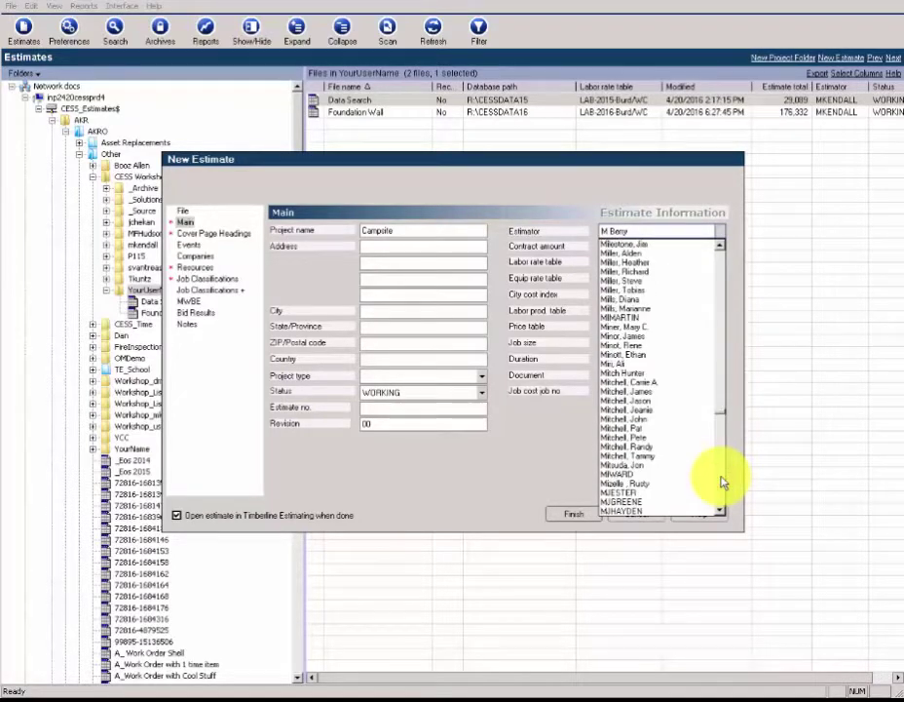
click(722, 480)
click(721, 479)
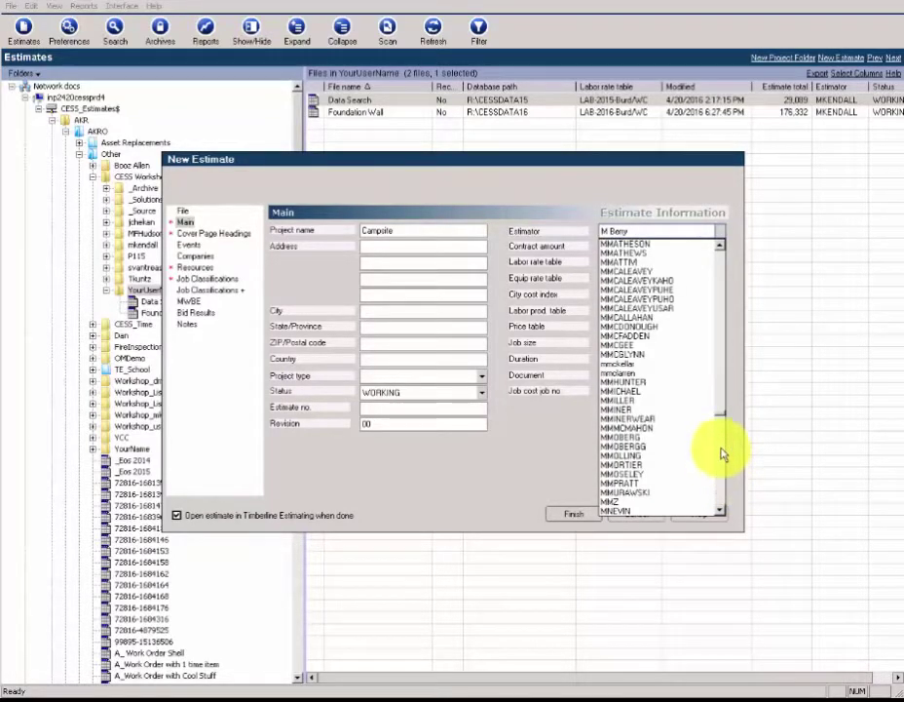
click(719, 313)
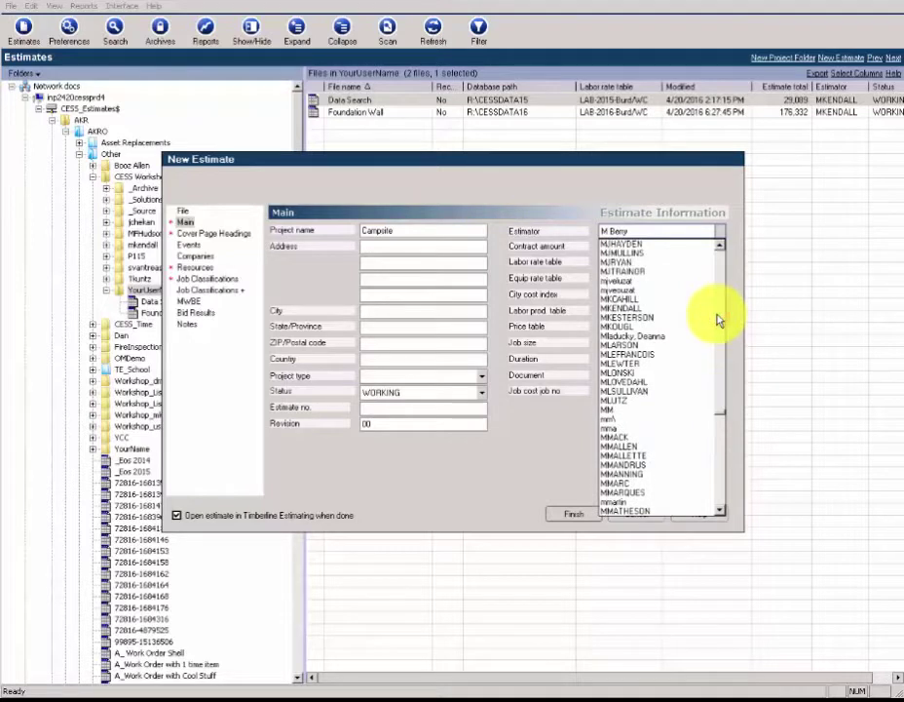
click(639, 308)
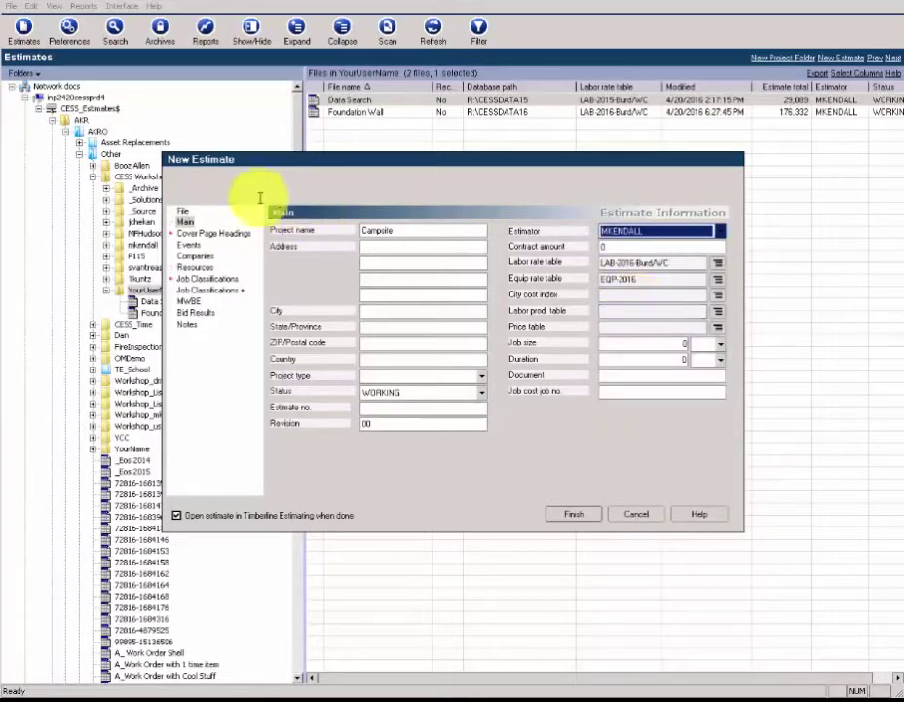
Step: Enter Campsite as line 1 of the cover page headings
click(212, 236)
click(353, 228)
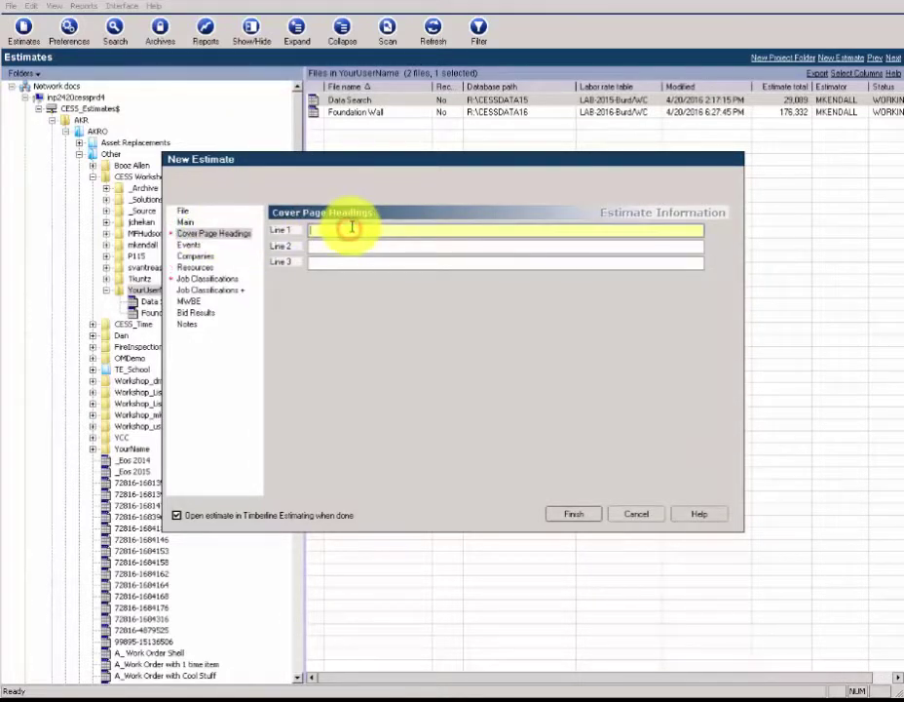
text(Campola)
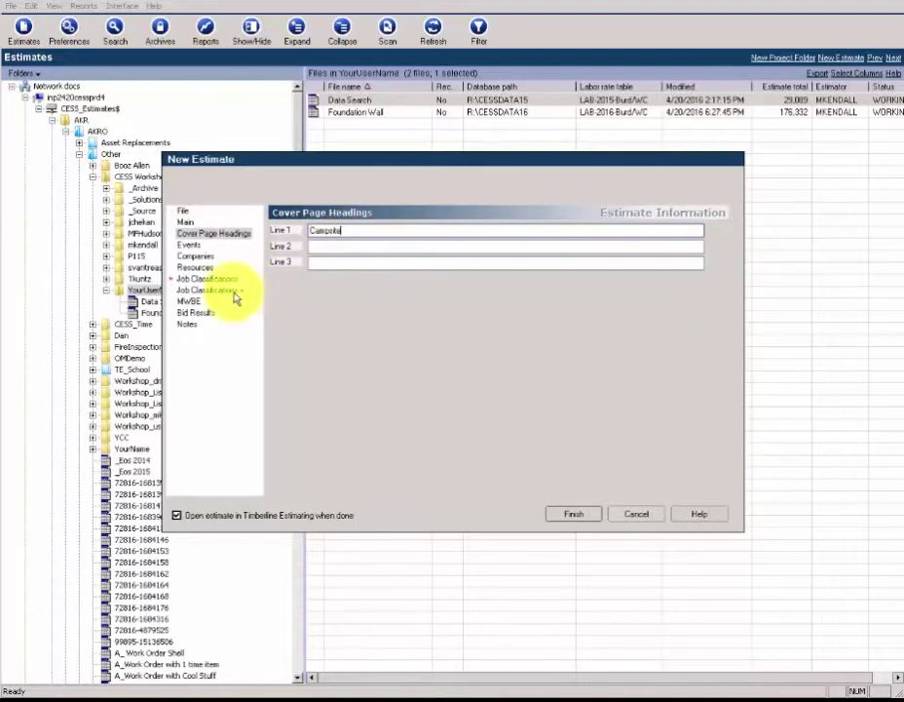
Step: In the job classifications, enter location number 1234 and park alpha code AKRO
click(206, 279)
click(430, 257)
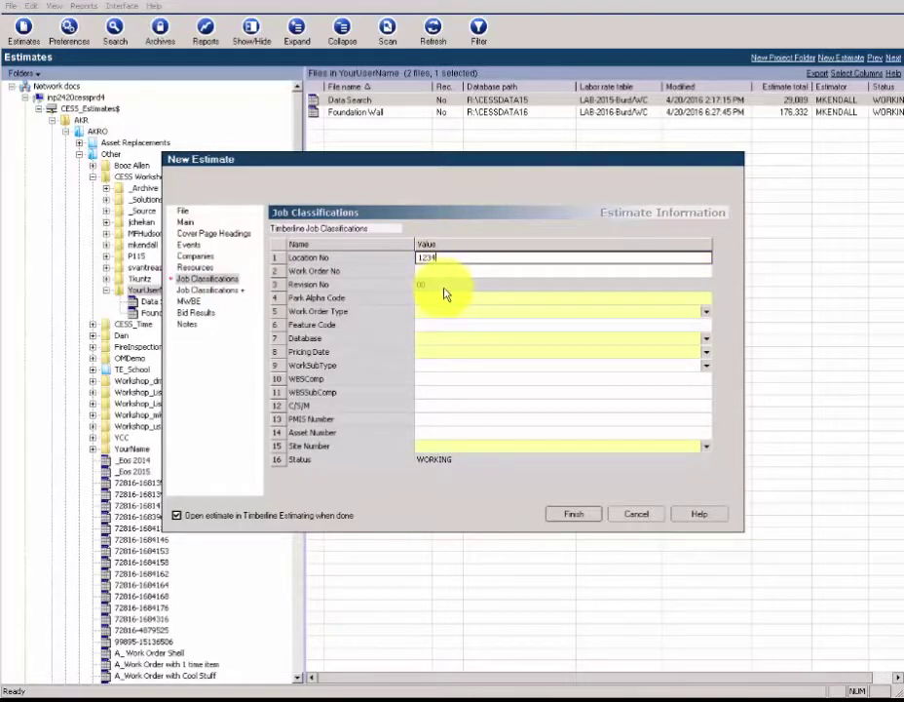
click(444, 298)
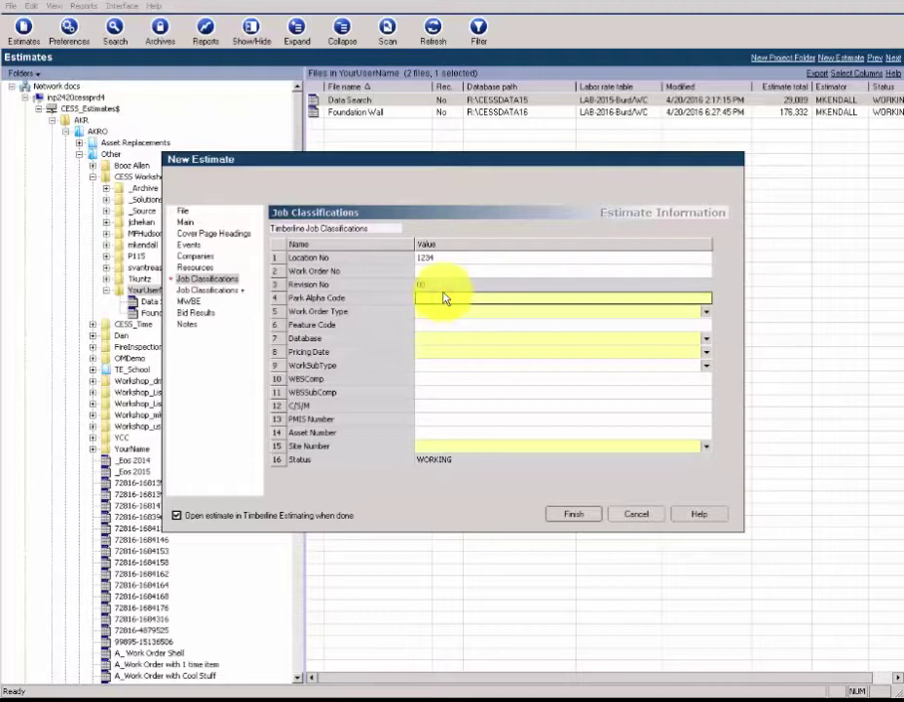
text(AL)
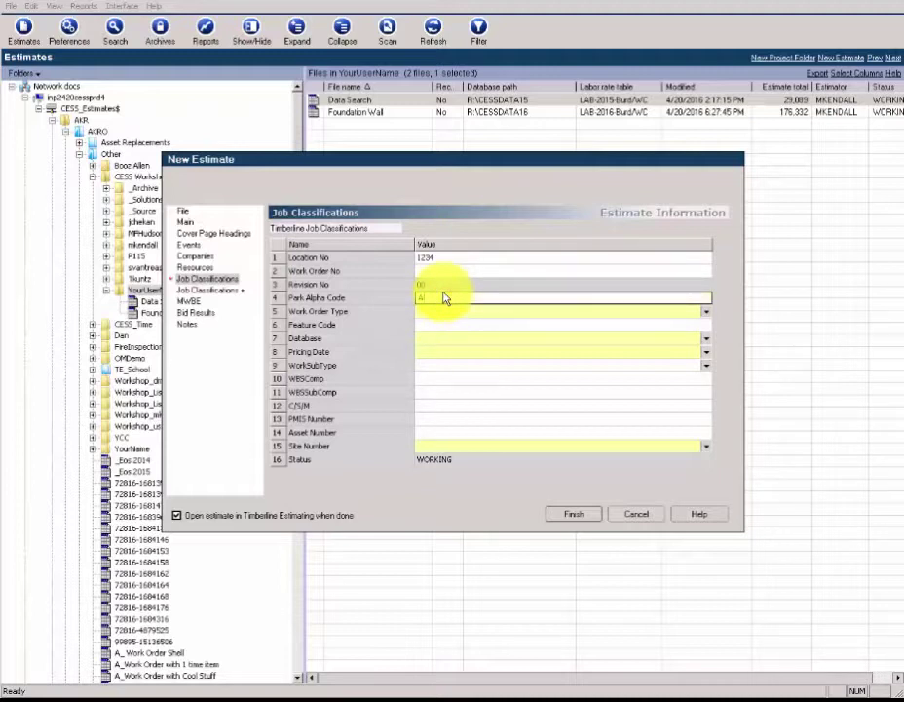
text(RO)
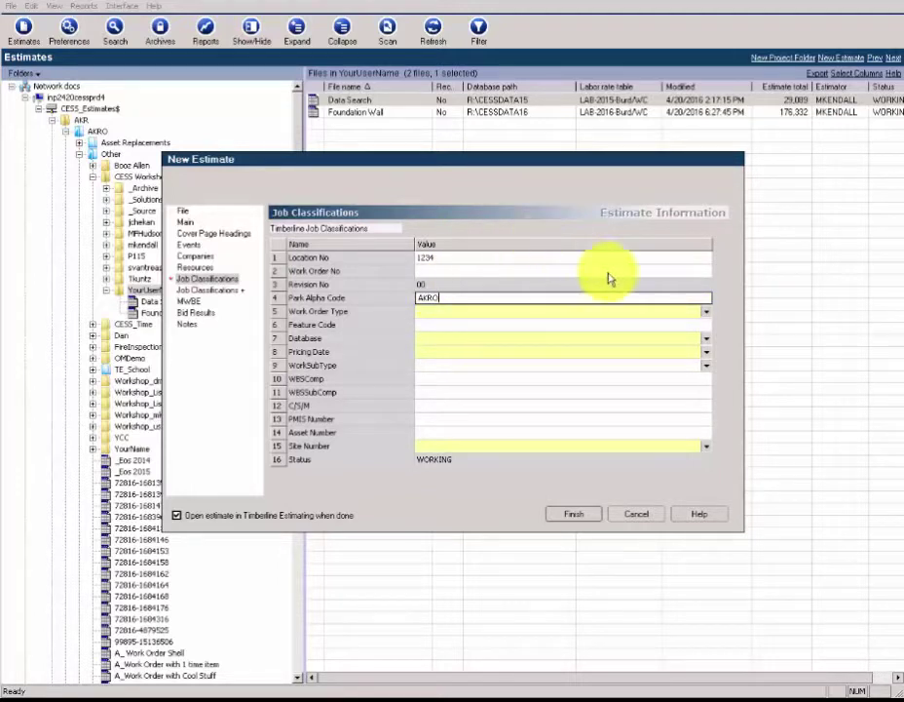
Step: Set the work order type to Unknown in the job classifications
click(697, 312)
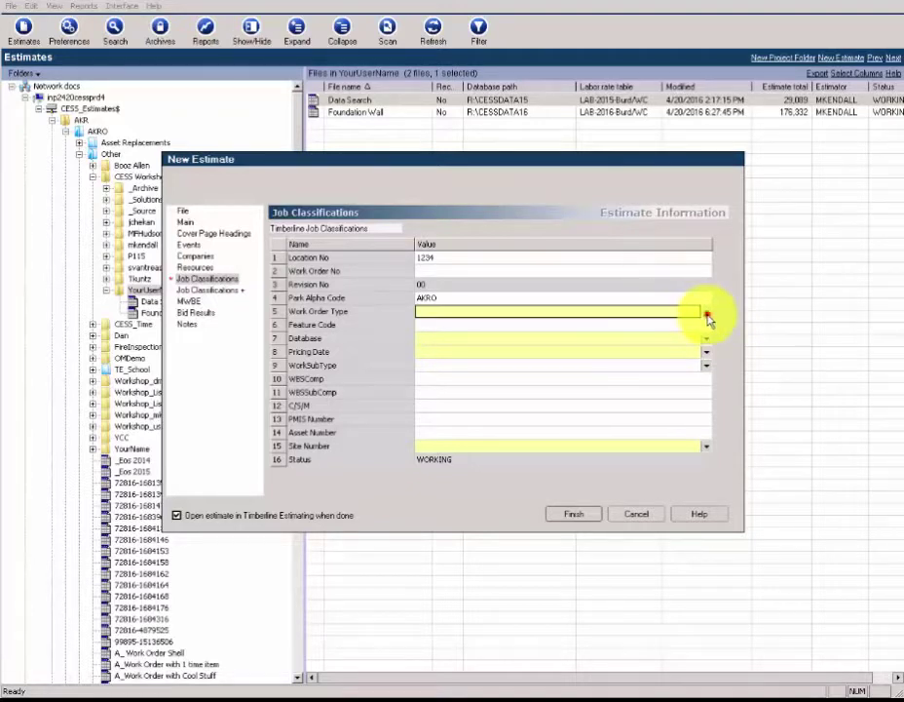
click(705, 312)
click(573, 380)
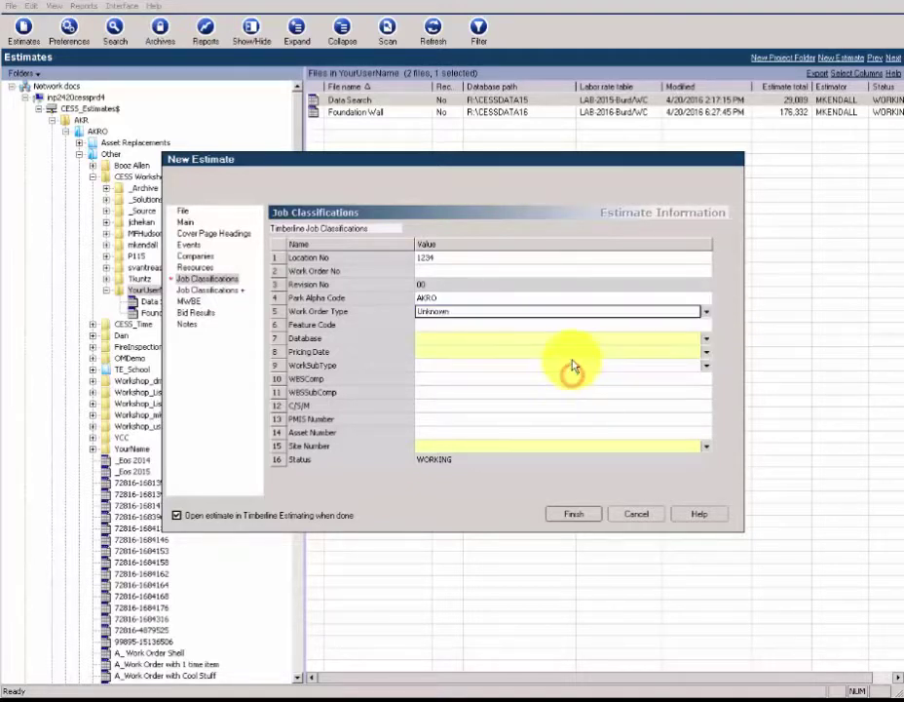
Step: Set the job classification database to CESSDATA16 and the pricing date to 1/1/2016
click(703, 340)
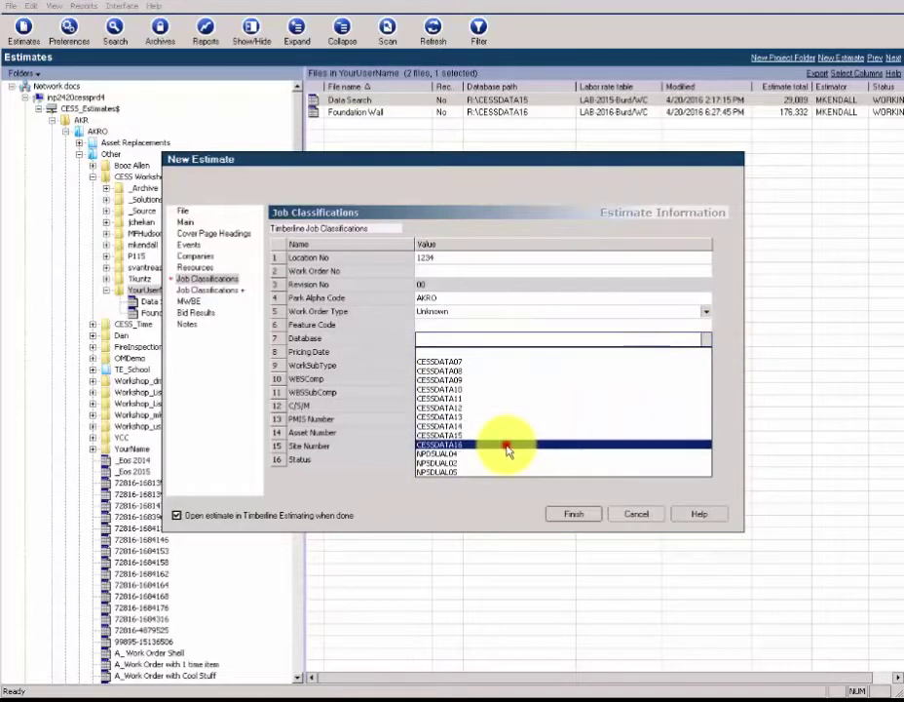
click(508, 445)
click(706, 352)
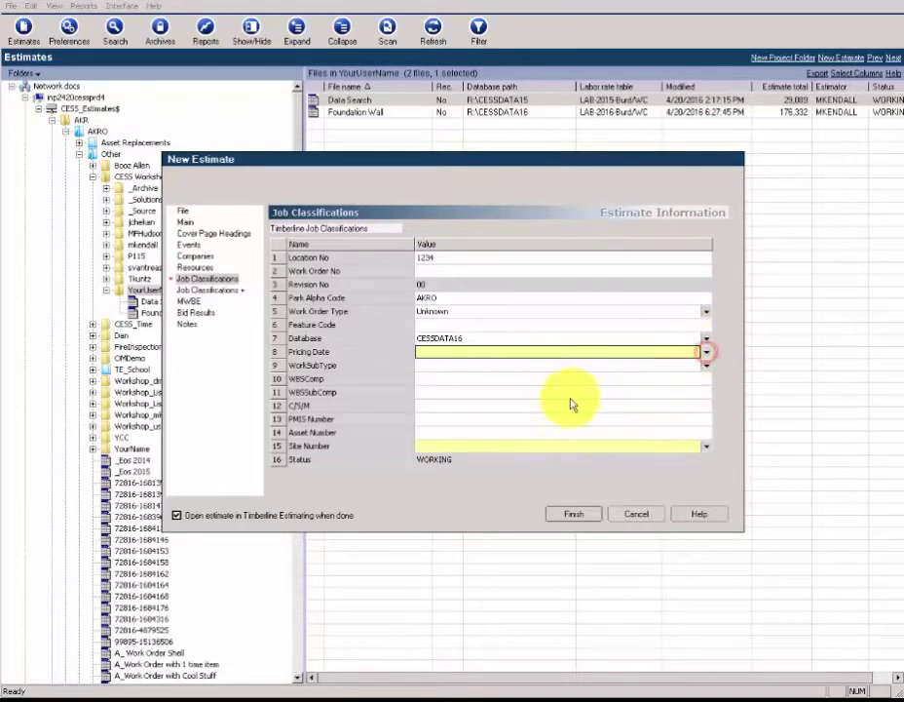
click(705, 353)
click(465, 486)
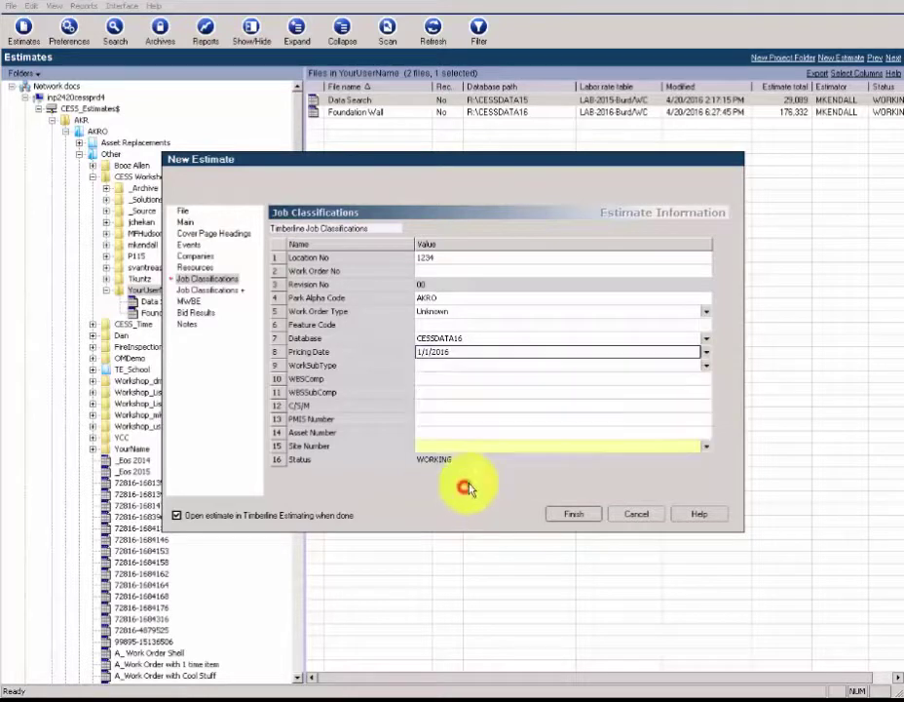
Step: Set the site number to P015, and finish the new estimate so it opens in Timberline Estimating
click(706, 450)
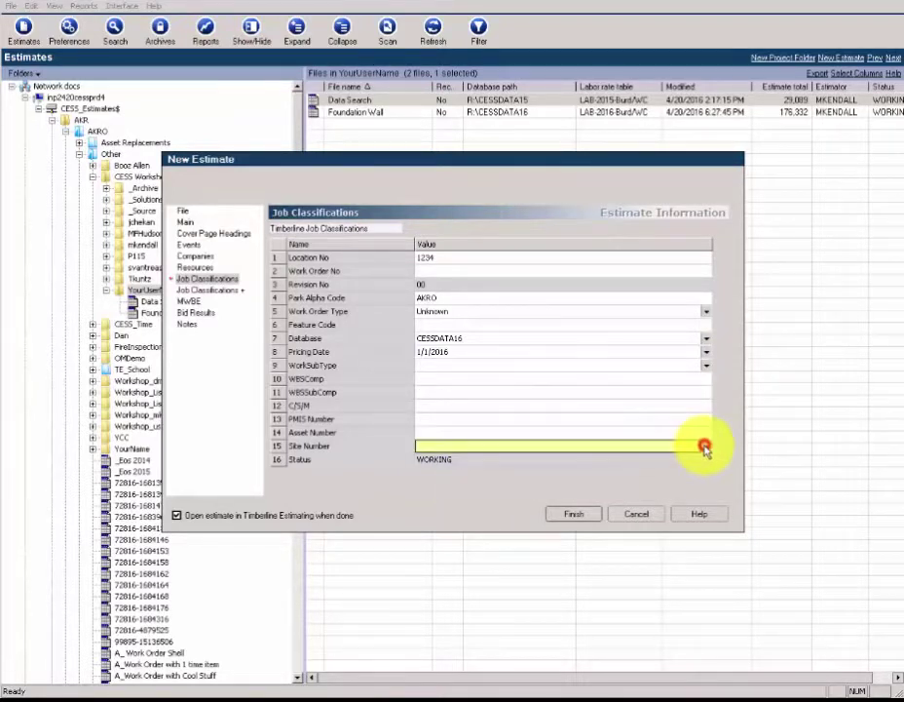
click(705, 449)
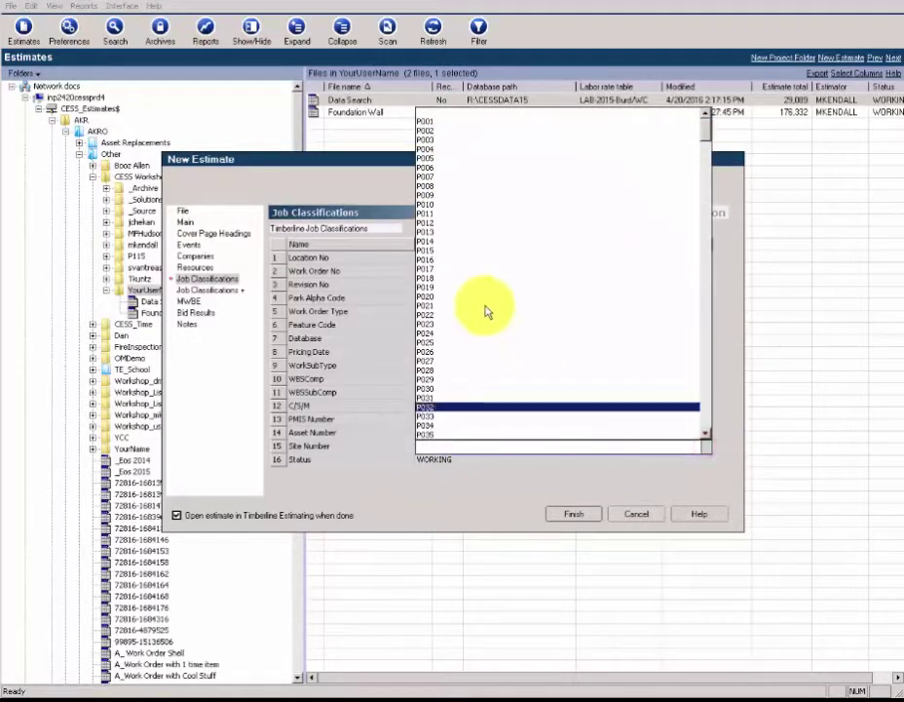
click(434, 252)
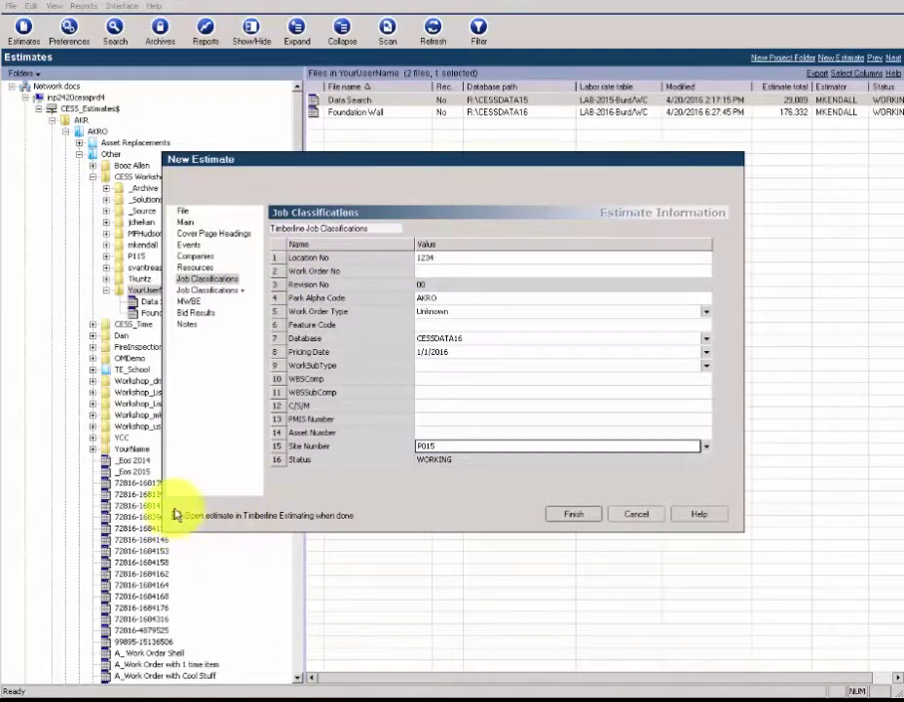
click(573, 517)
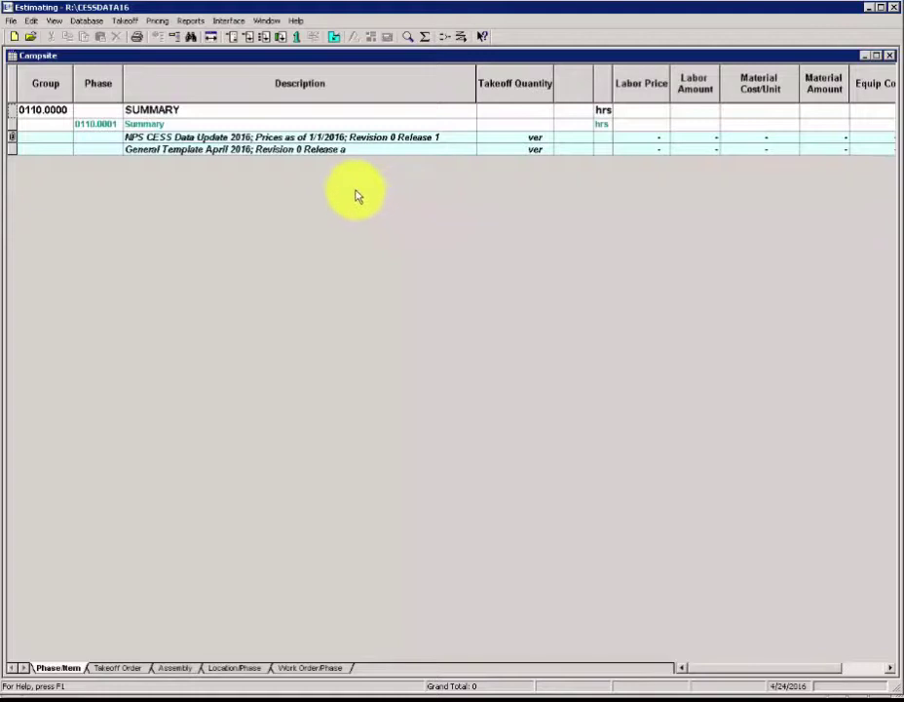
Step: Reposition and enlarge the Campsite estimate's Assembly Takeoff window, and close it
click(264, 38)
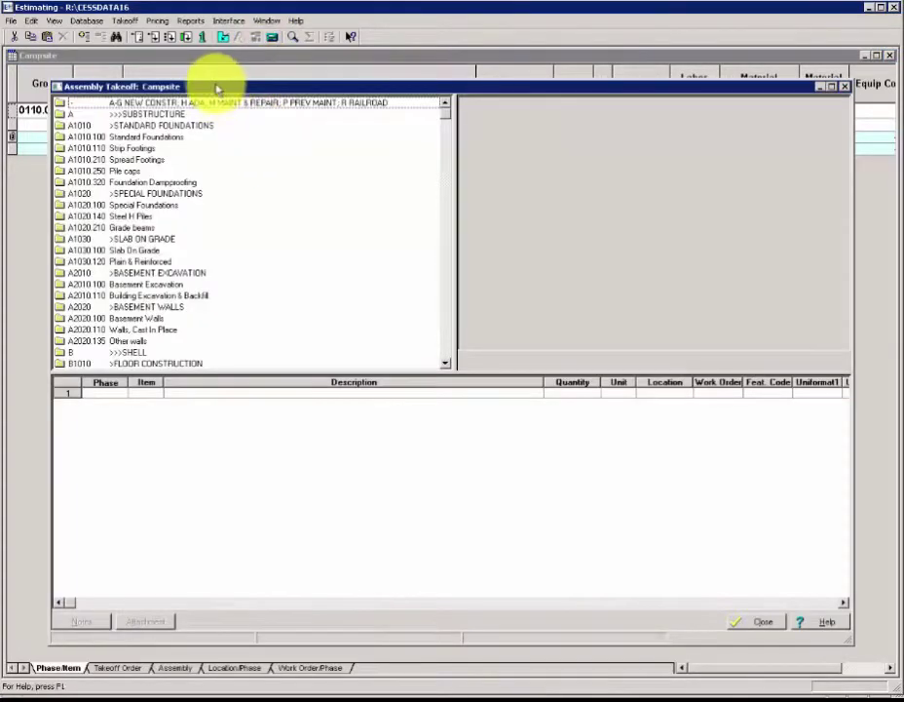
drag(212, 86, 173, 63)
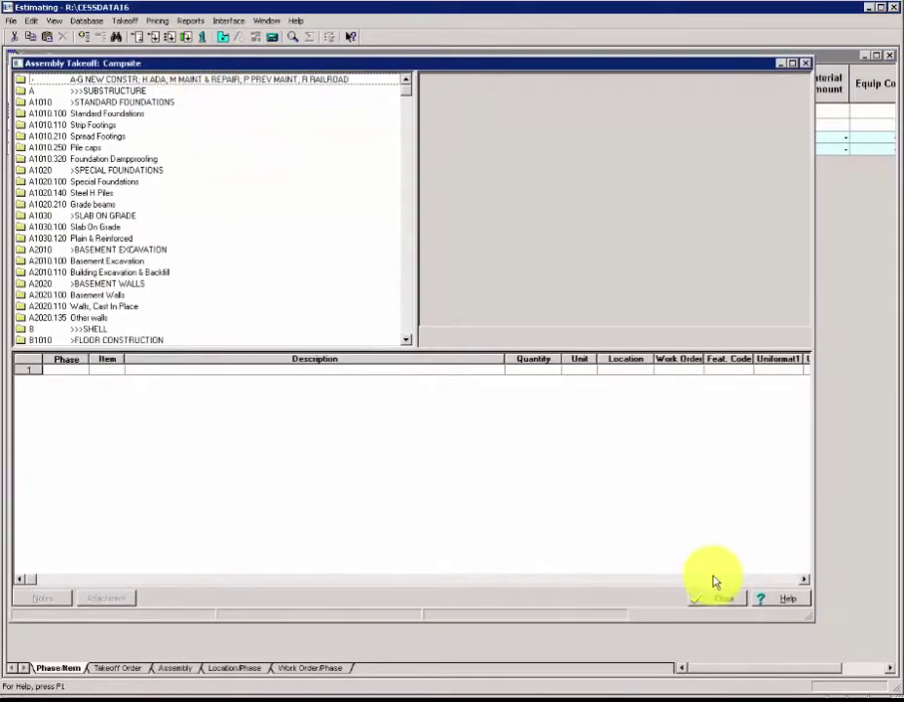
drag(809, 621, 850, 643)
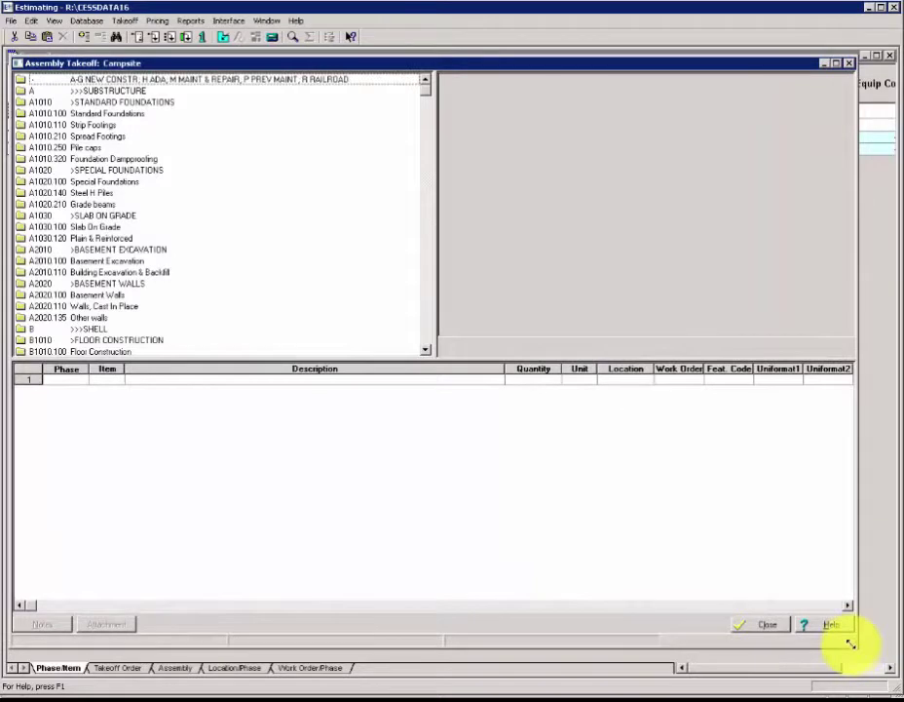
click(765, 626)
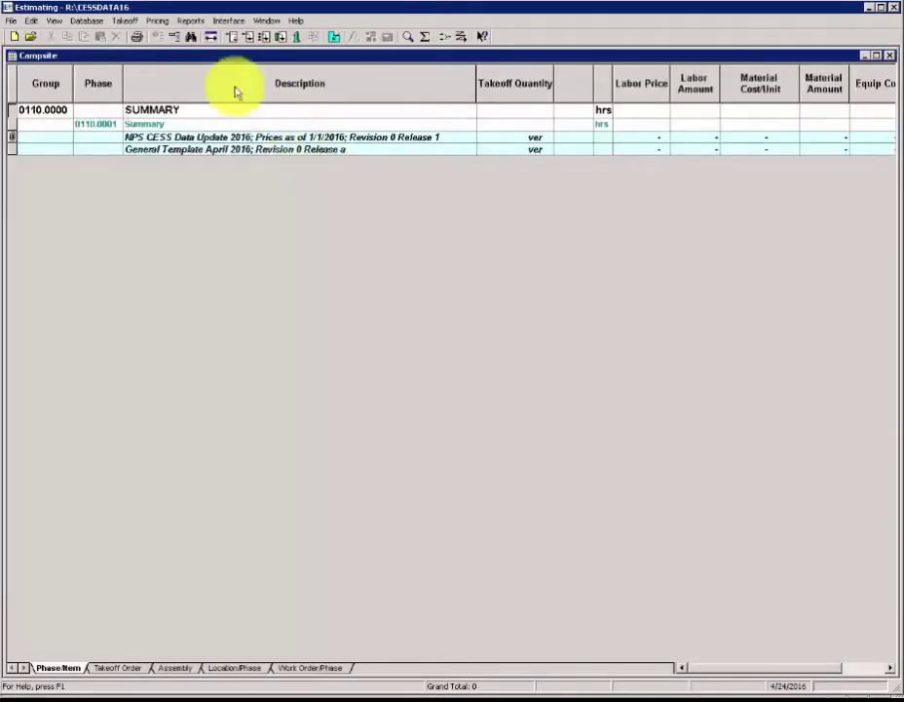
Step: Reopen Assembly Takeoff for the Campsite estimate and search the assembly descriptions for Road, starting from the beginning
click(264, 37)
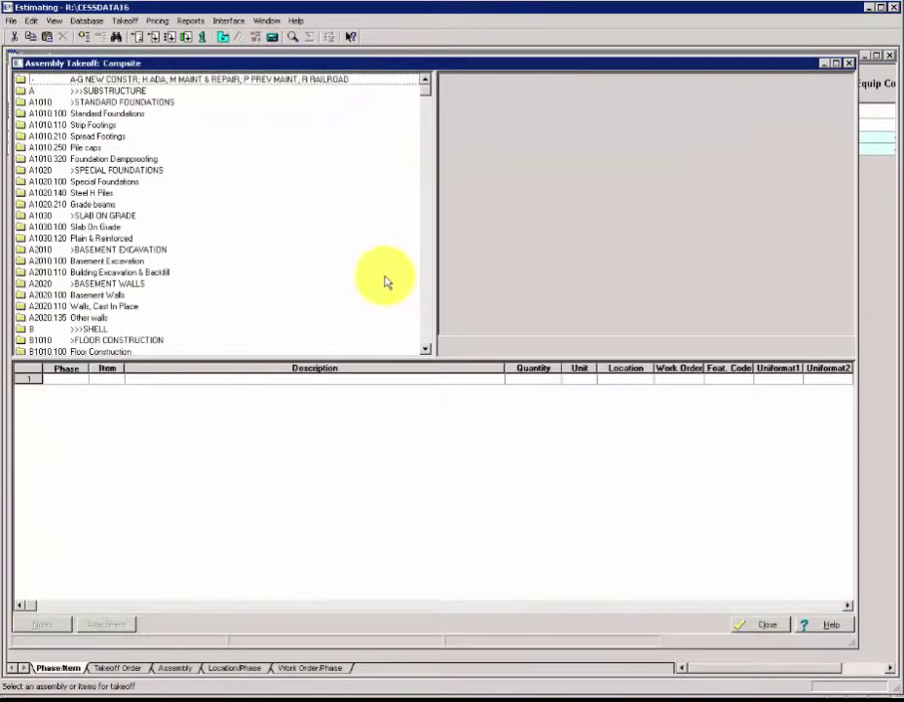
click(116, 38)
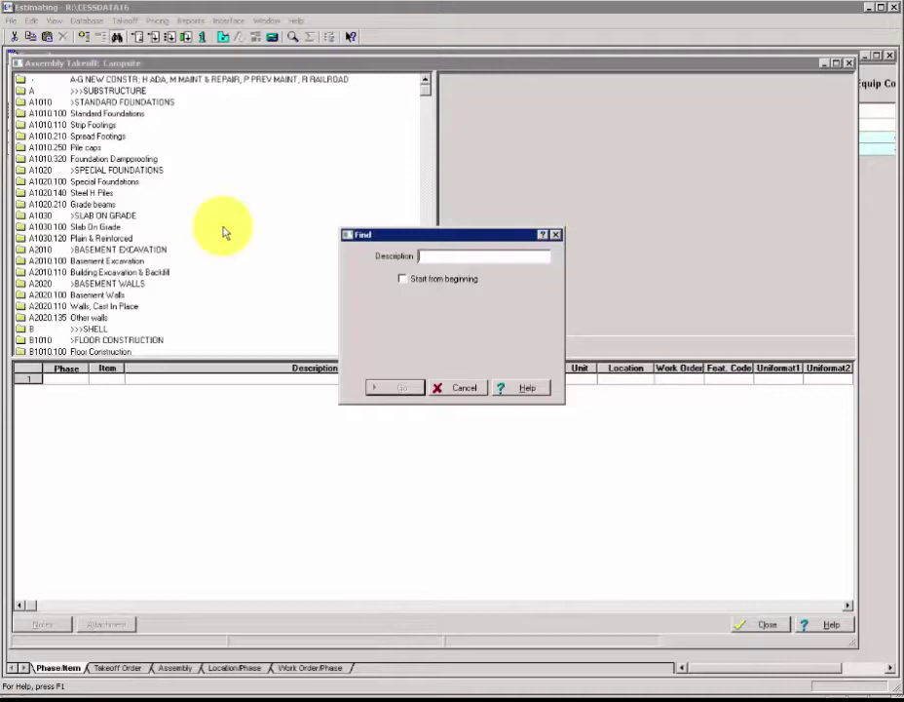
text(F)
text(oad)
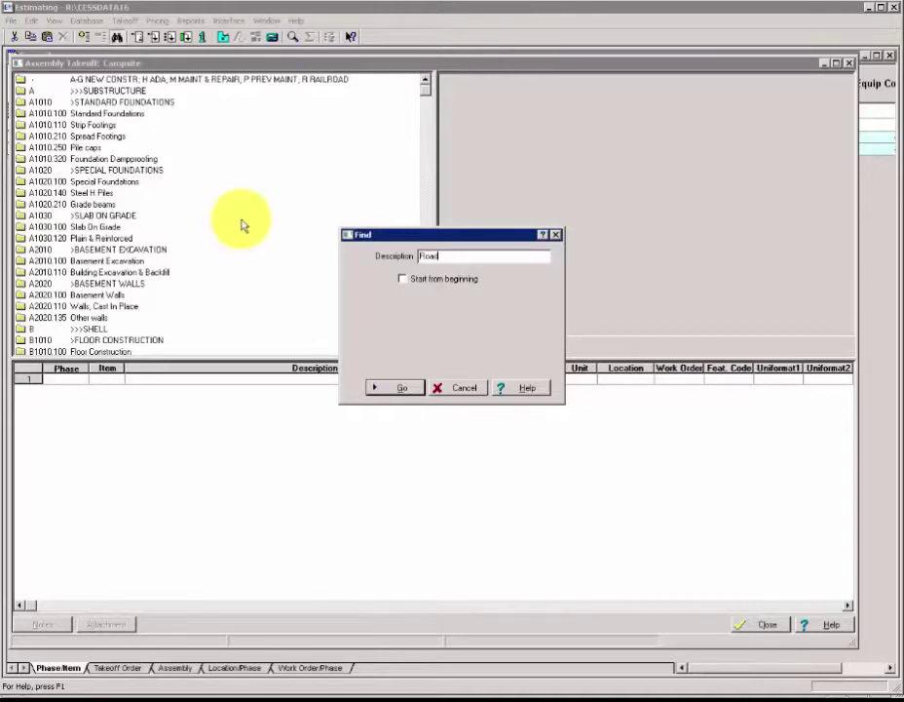
click(403, 280)
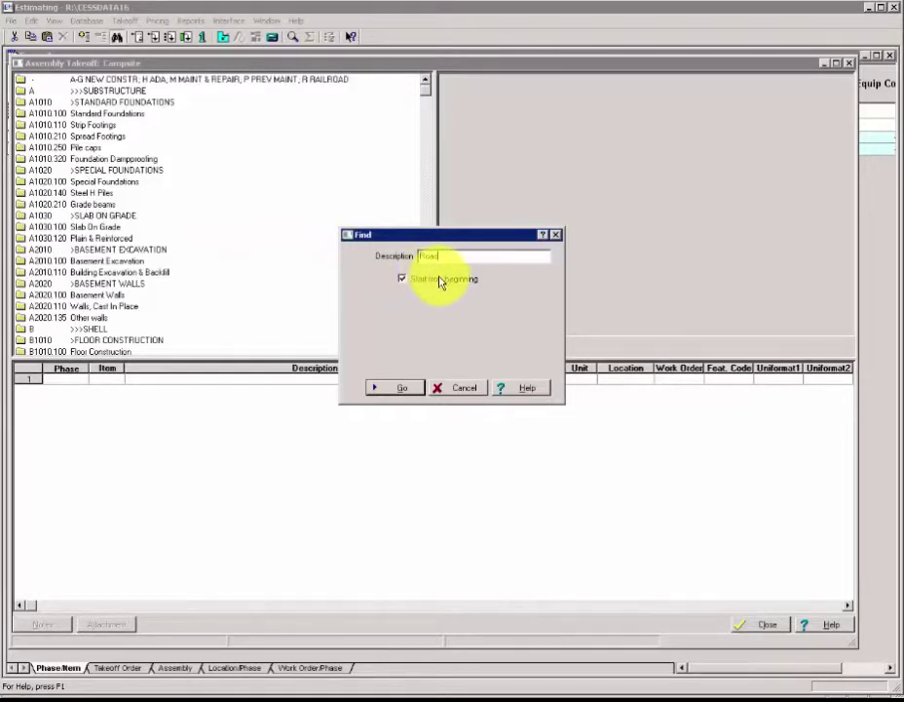
click(389, 392)
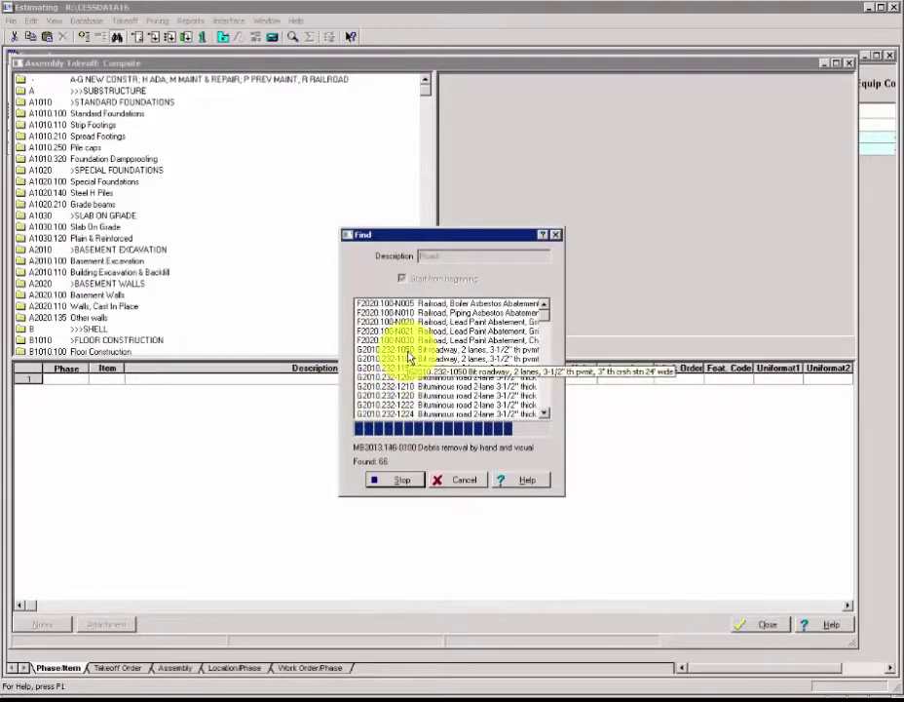
Step: Locate assembly G2010.232-1050, the 24' wide two-lane bituminous roadway, from the search results and start a new takeoff pass for it
click(408, 351)
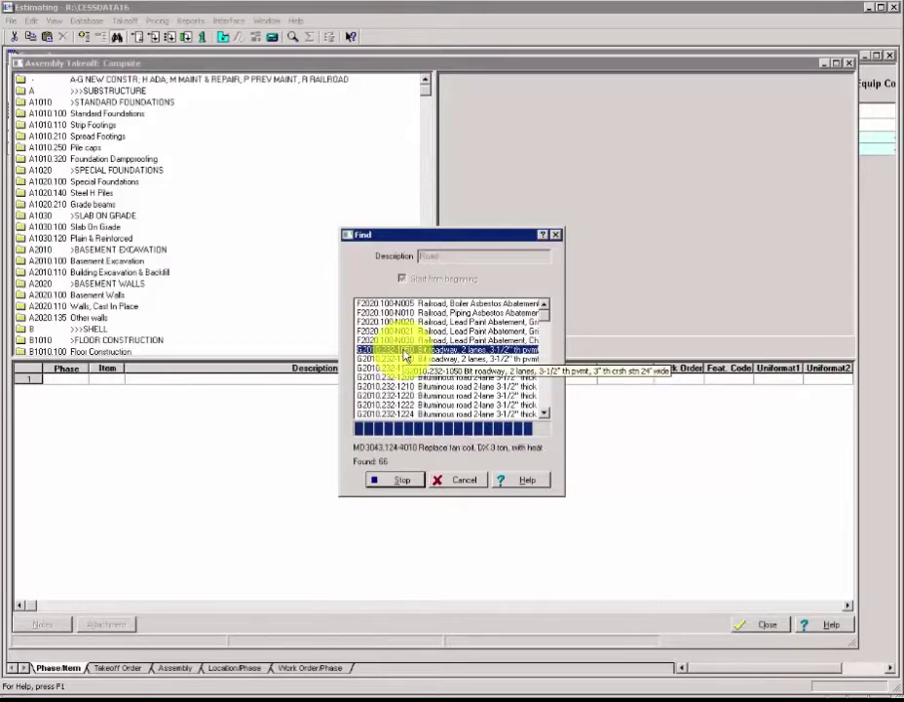
double_click(403, 351)
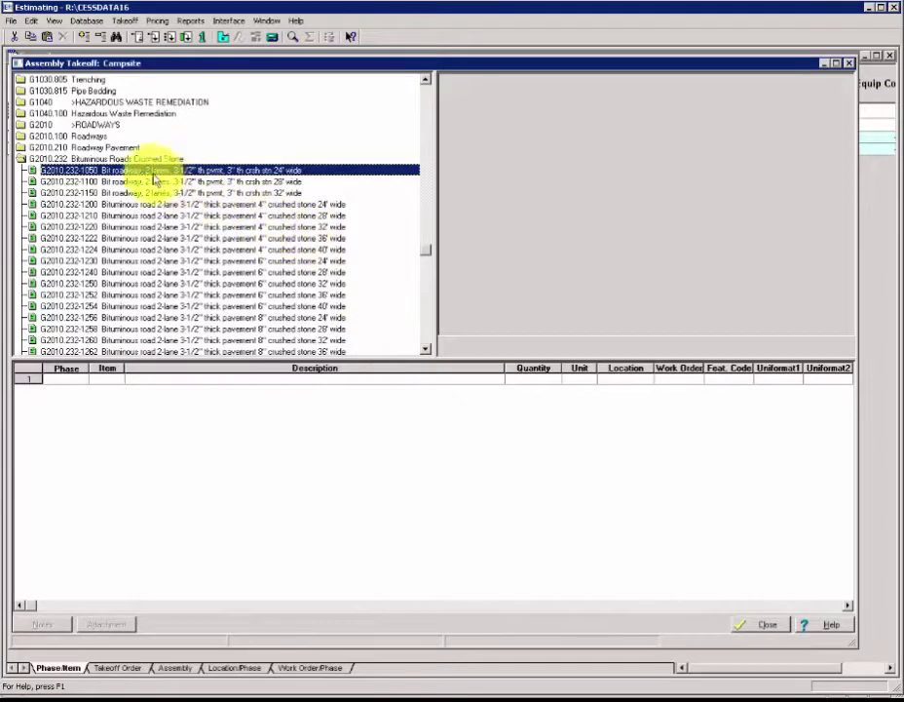
double_click(90, 171)
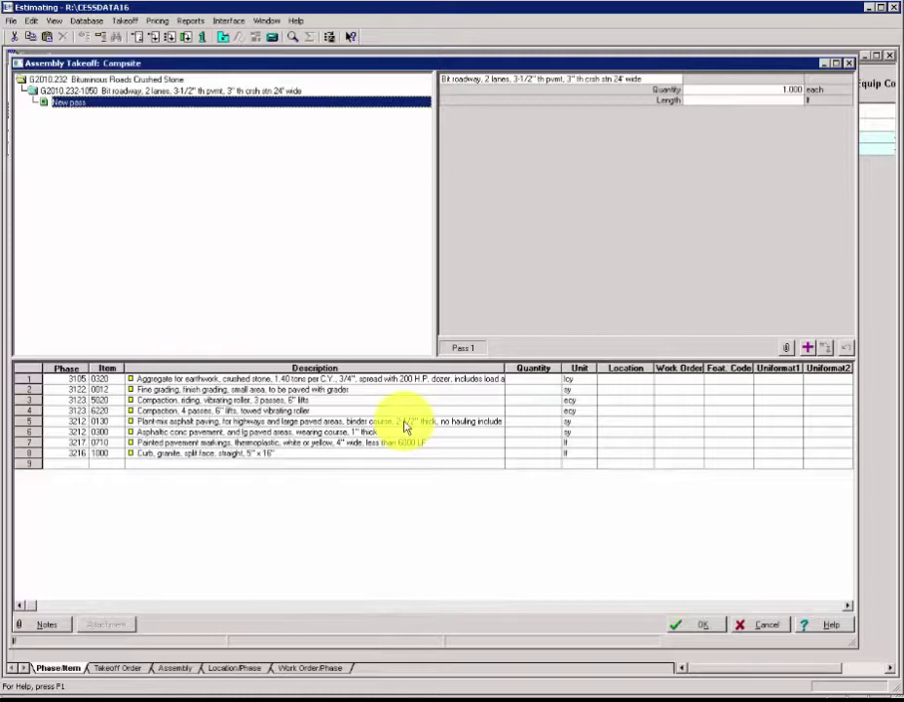
Step: Add a roadway pass with a length of 200 ft, generate it to the estimate, and close Assembly Takeoff
click(741, 99)
text(200)
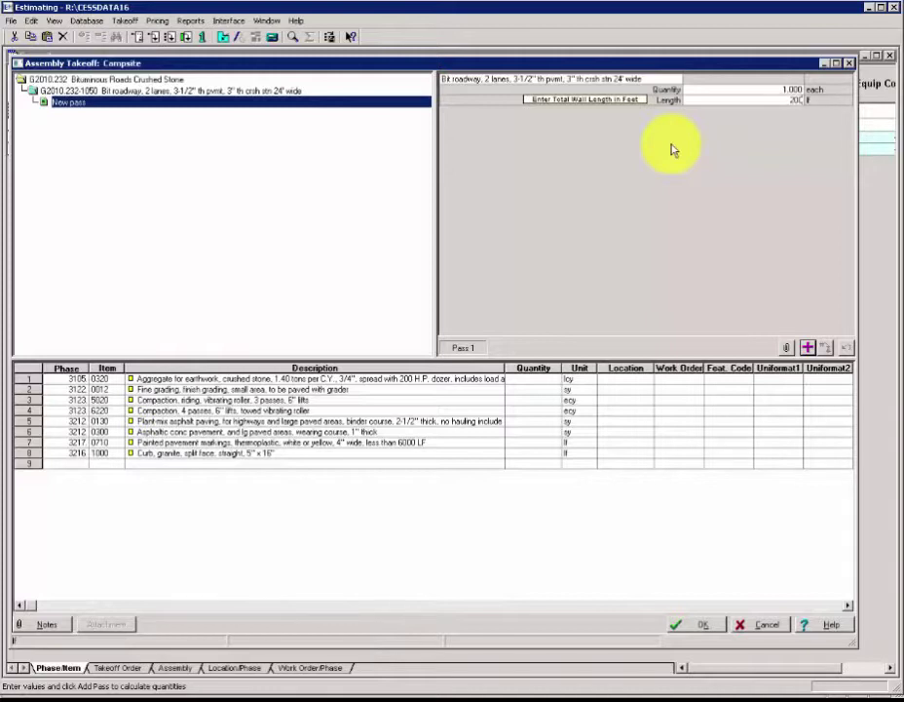
click(808, 348)
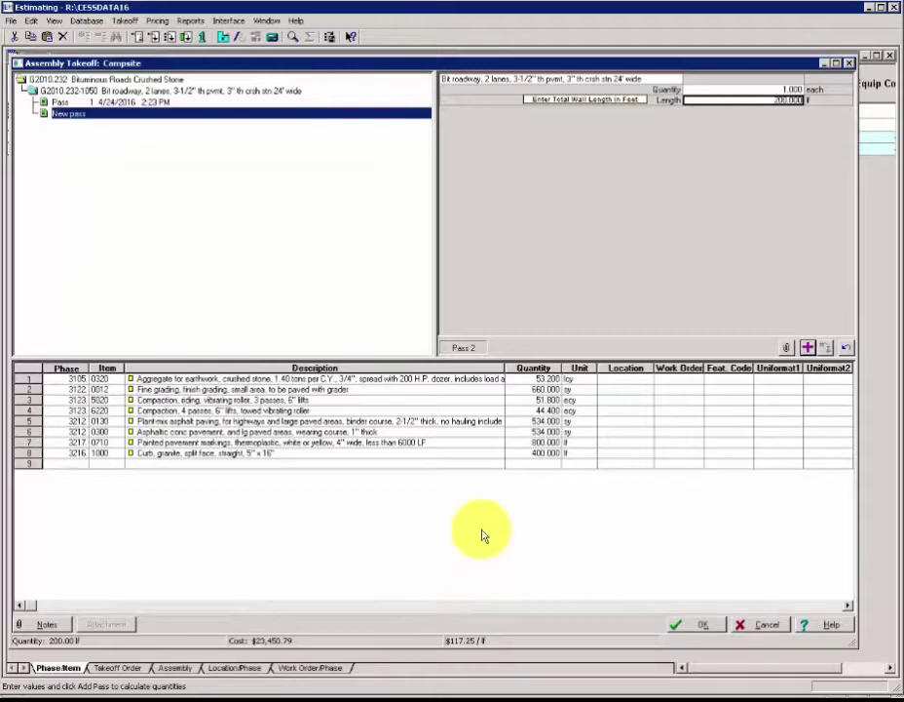
click(689, 628)
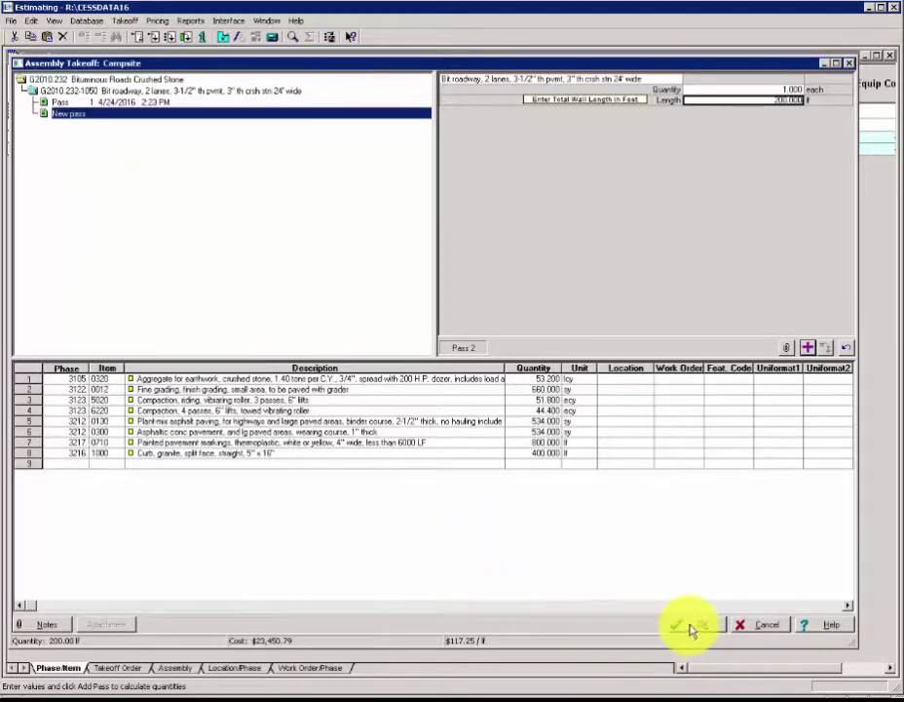
click(689, 628)
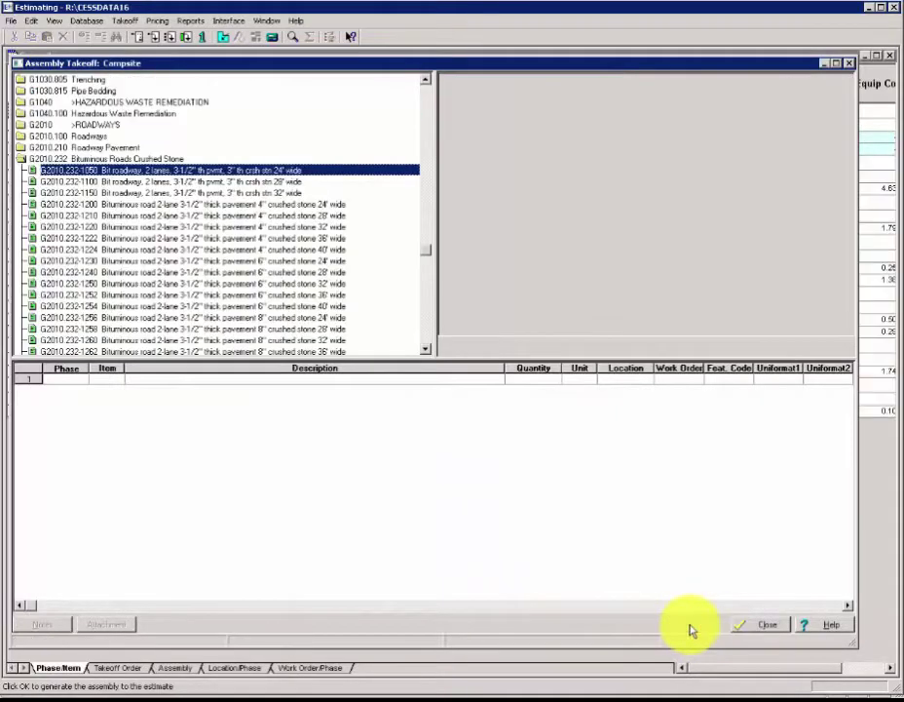
click(746, 628)
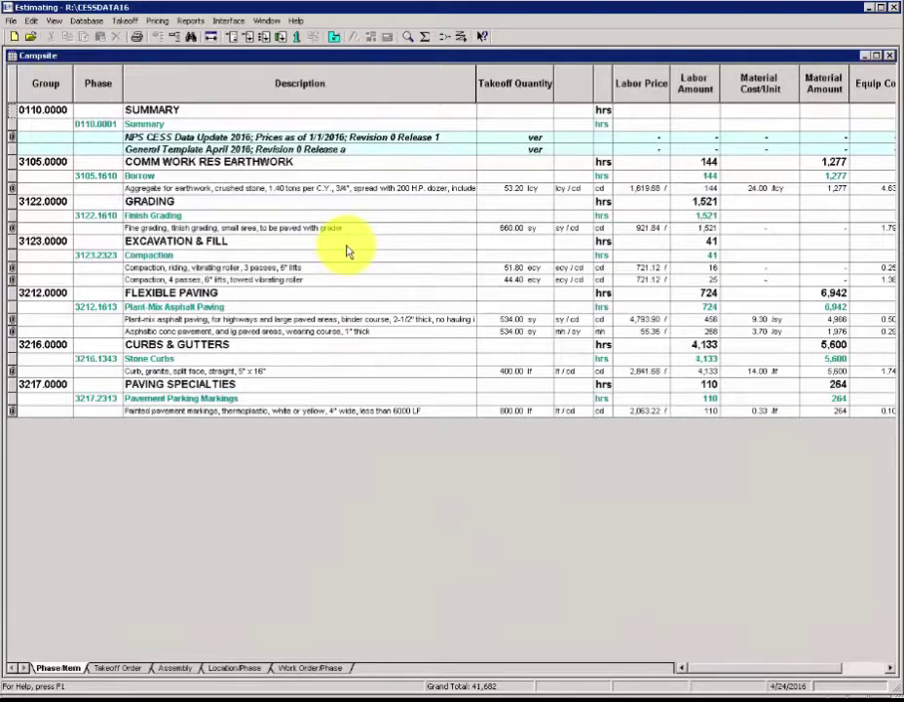
Step: Show the estimate by assembly with a narrower Phase and a wider Description column, and lock the columns through Takeoff Quantity
click(179, 669)
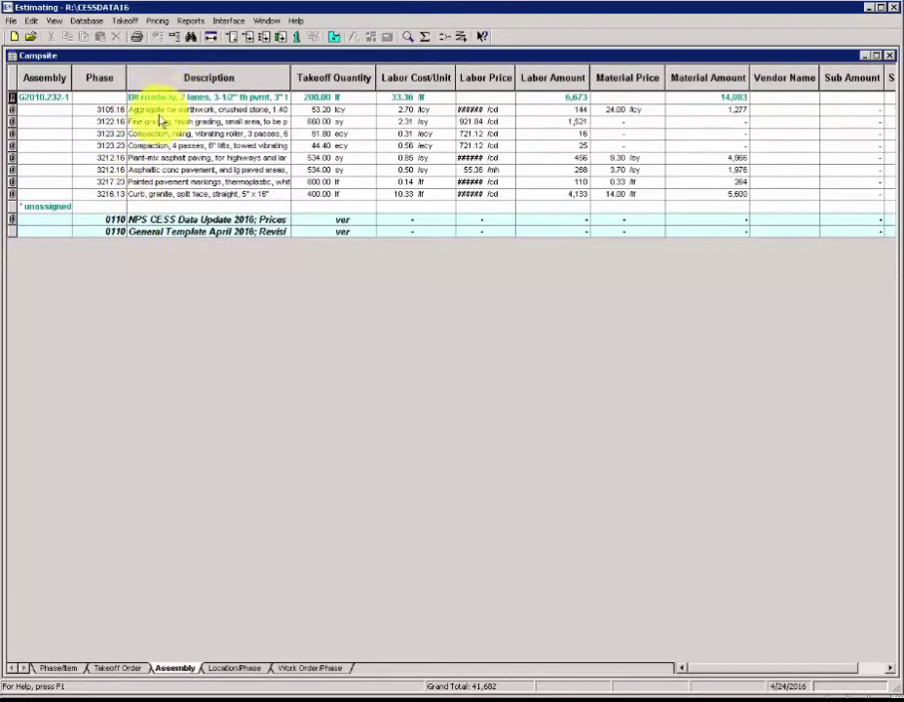
click(125, 81)
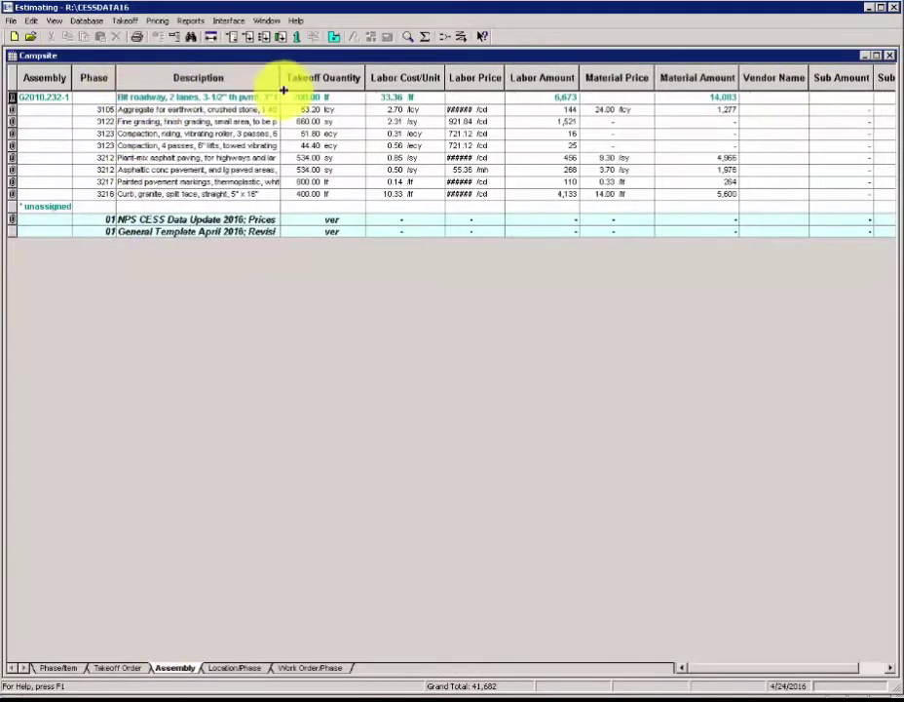
drag(279, 87, 357, 82)
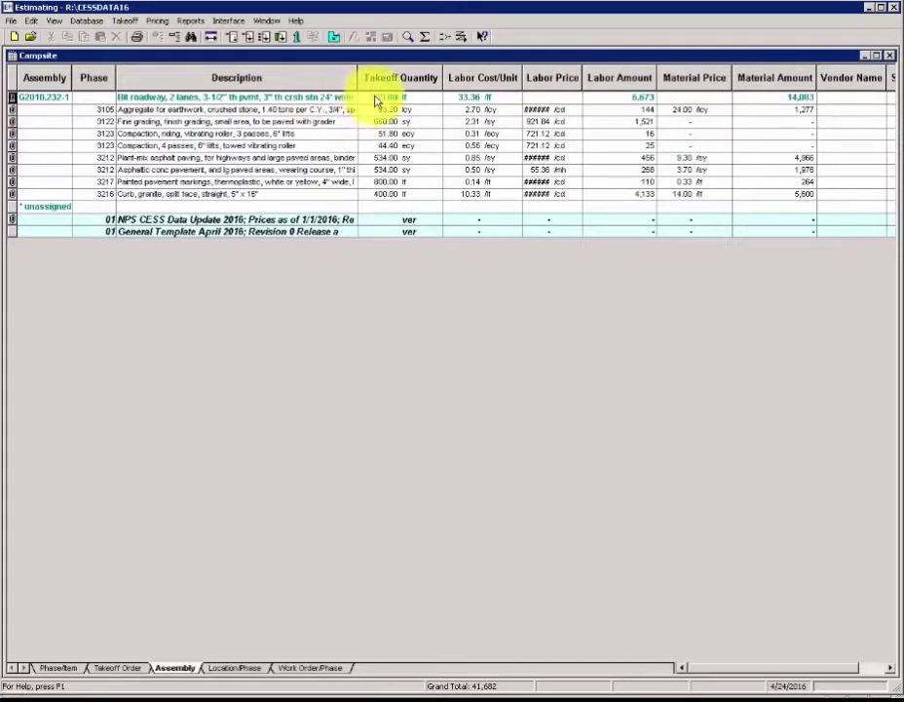
right_click(423, 78)
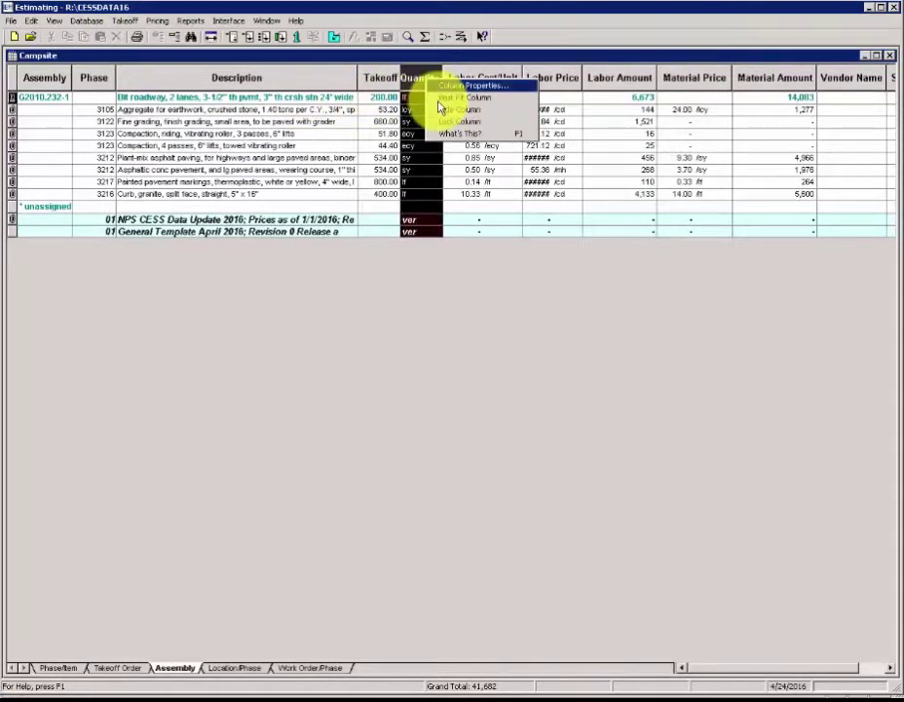
click(730, 610)
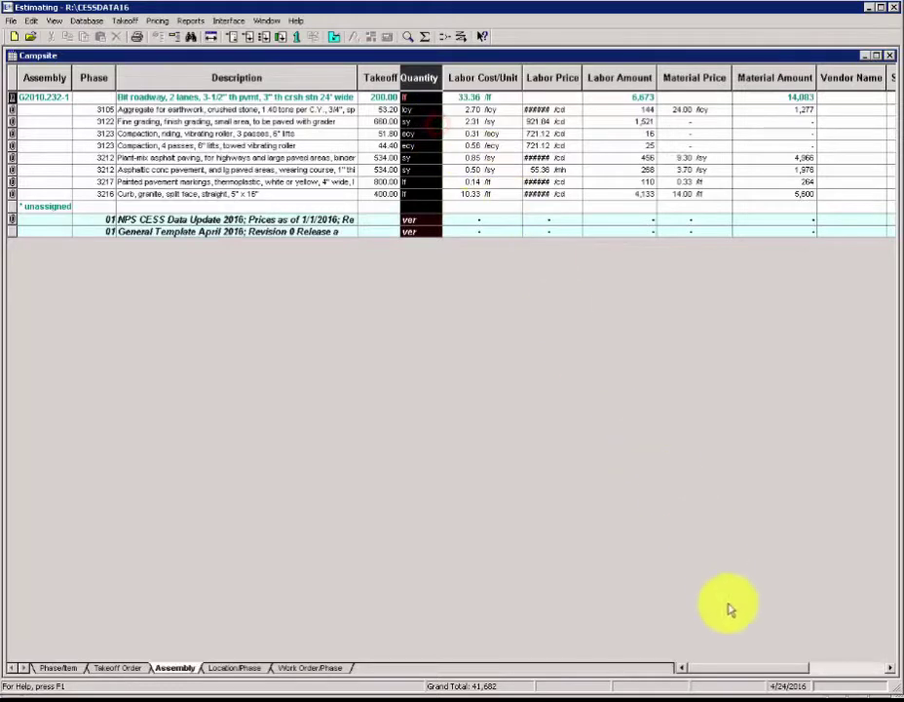
Step: Check the roadway assembly's total cost per unit and total amount
drag(737, 669, 847, 666)
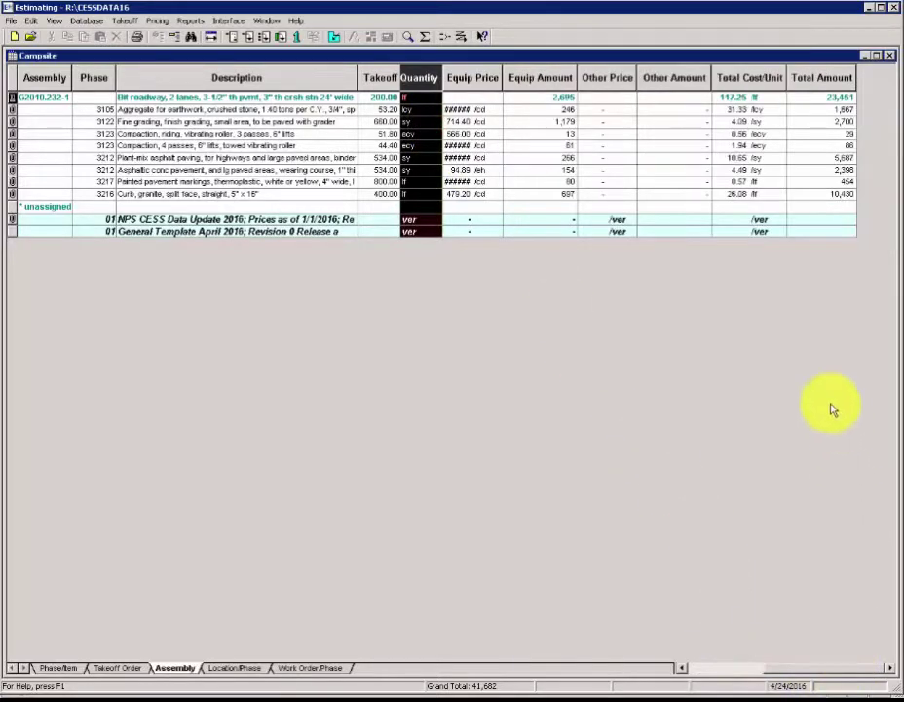
click(740, 98)
click(829, 98)
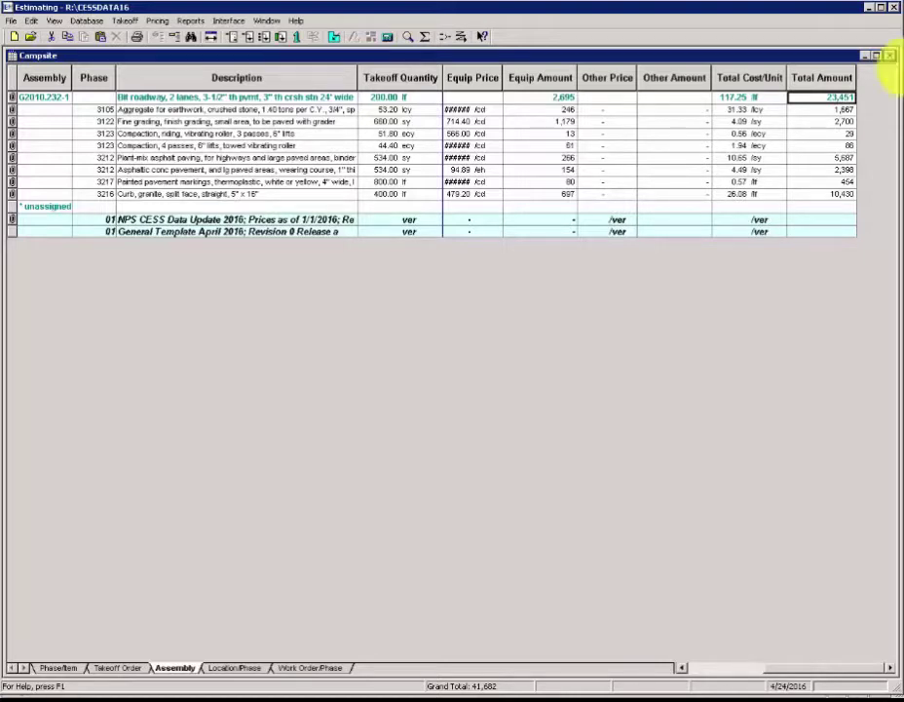
Step: Reopen Assembly Takeoff and search the assembly descriptions for campsite drive, starting from the beginning
click(263, 37)
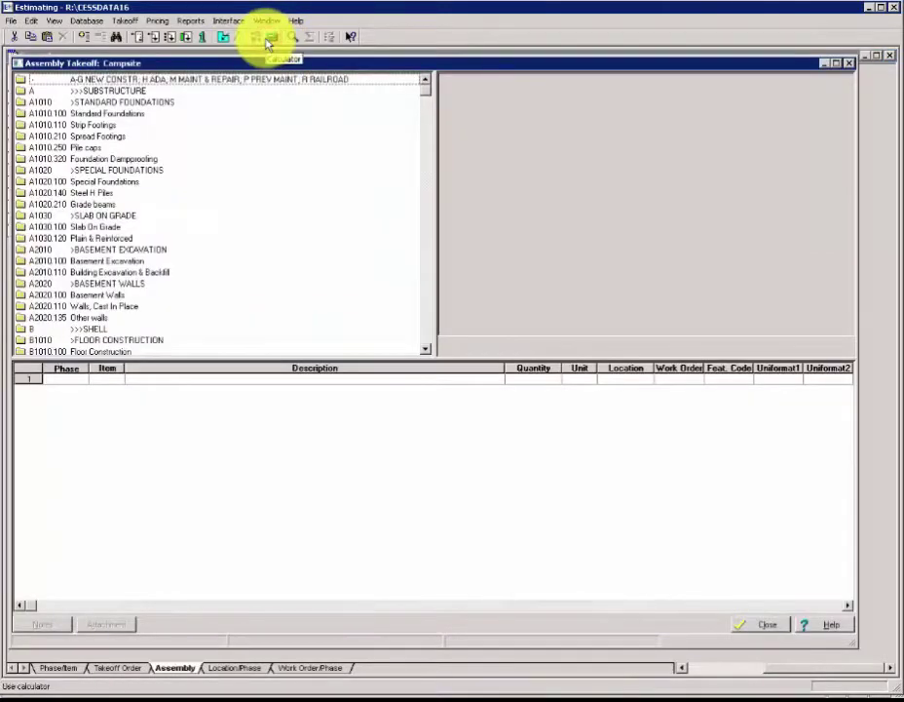
click(115, 39)
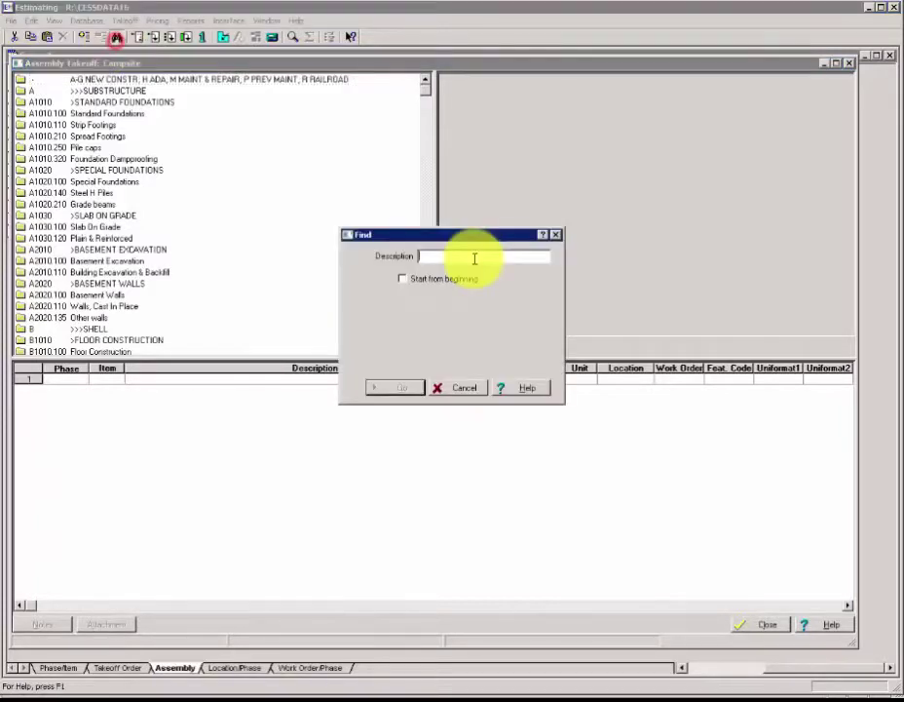
text(campsite d)
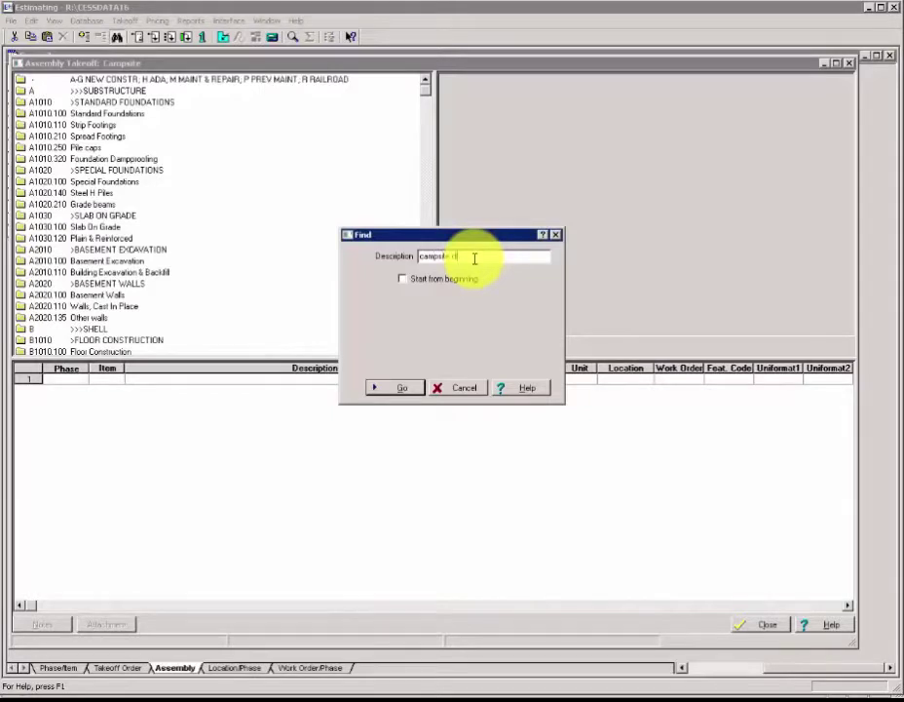
text(eve)
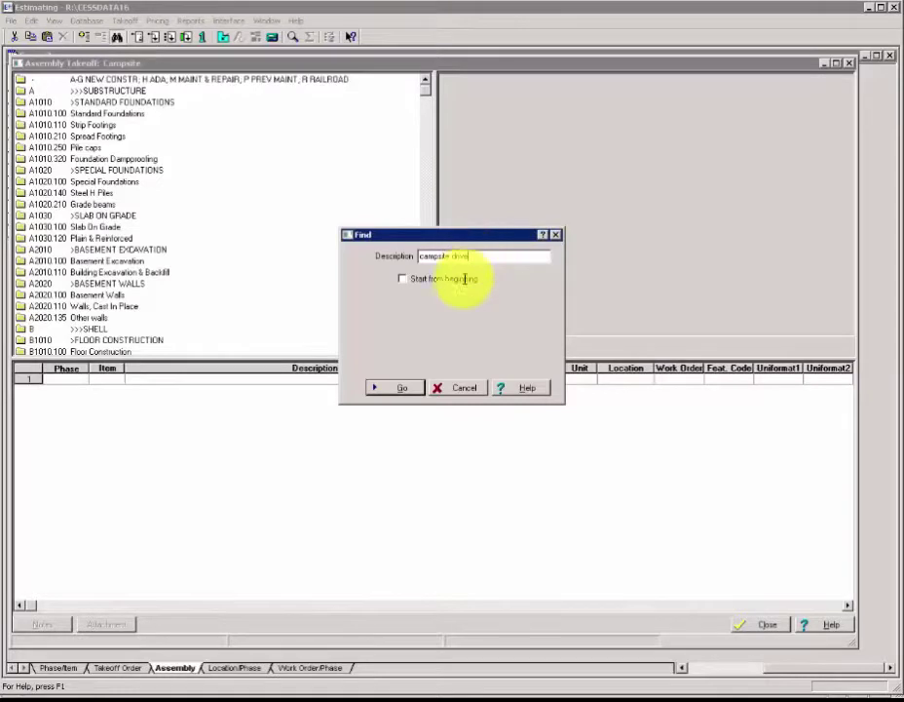
click(417, 279)
click(394, 390)
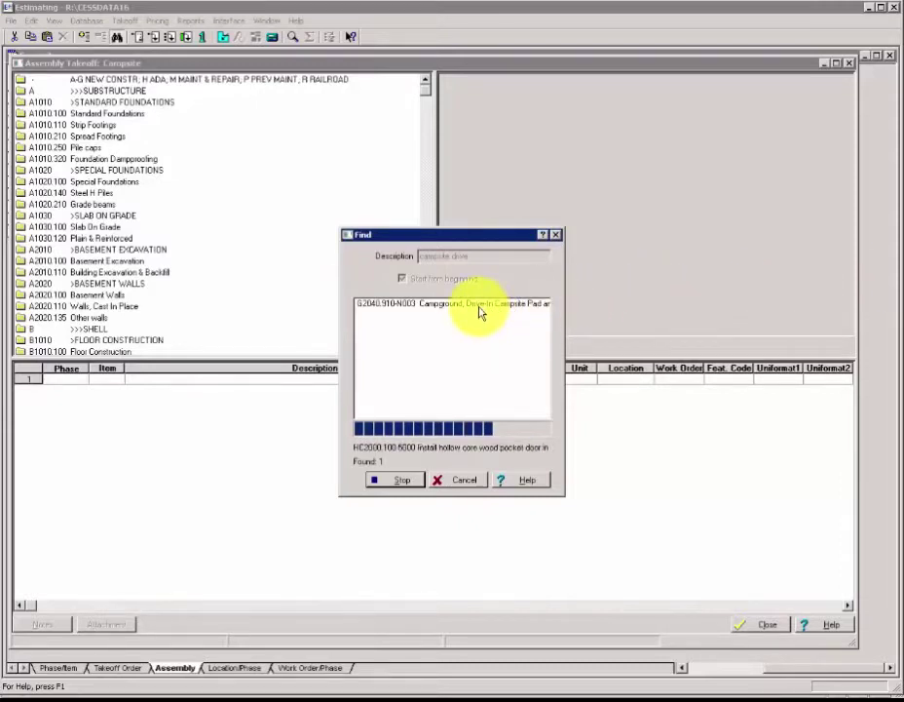
Step: Locate assembly G2040.910-N003, Drive-In Campsite Pad and Parking Spur, from the search results and start a new takeoff pass for it
click(479, 309)
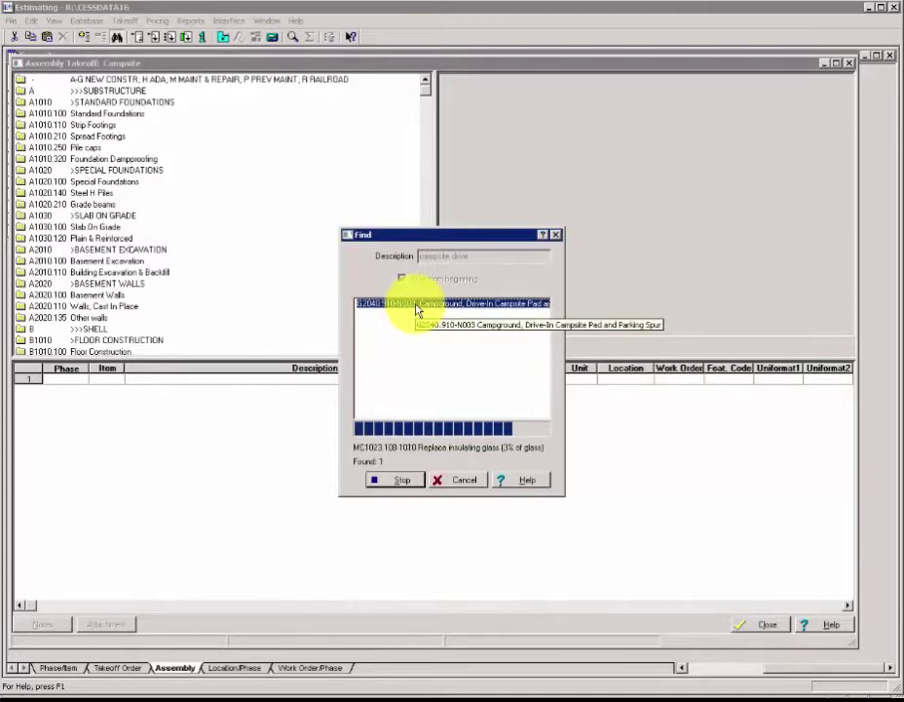
click(416, 307)
click(416, 307)
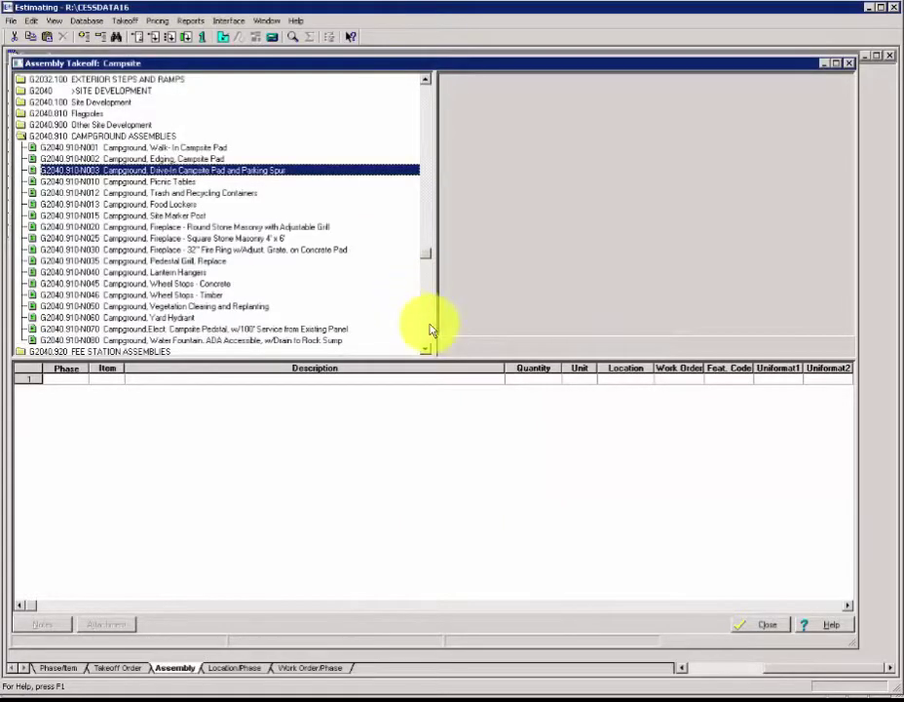
click(119, 174)
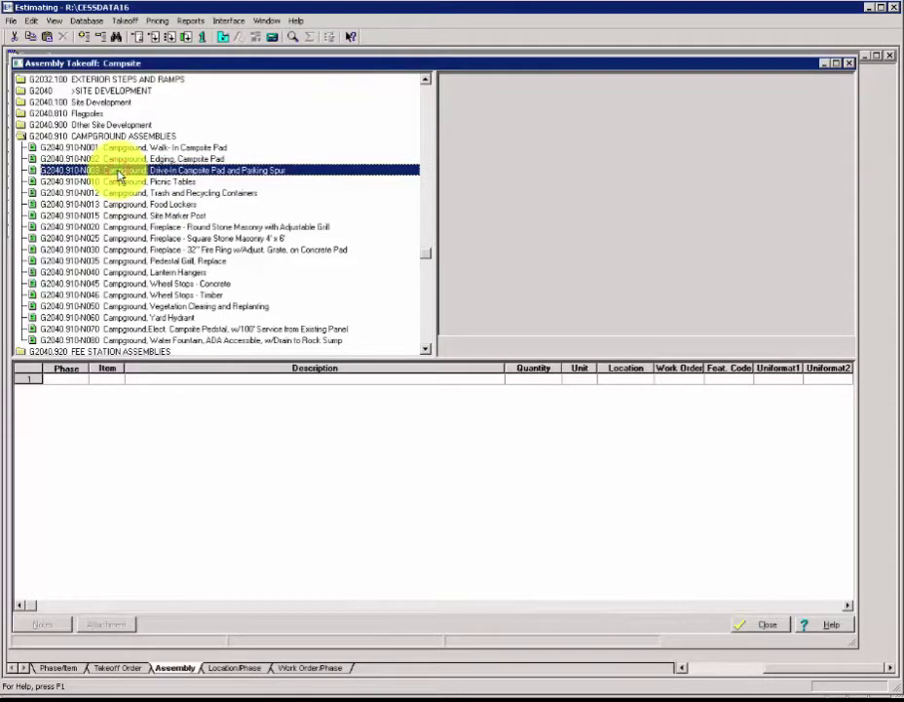
double_click(118, 173)
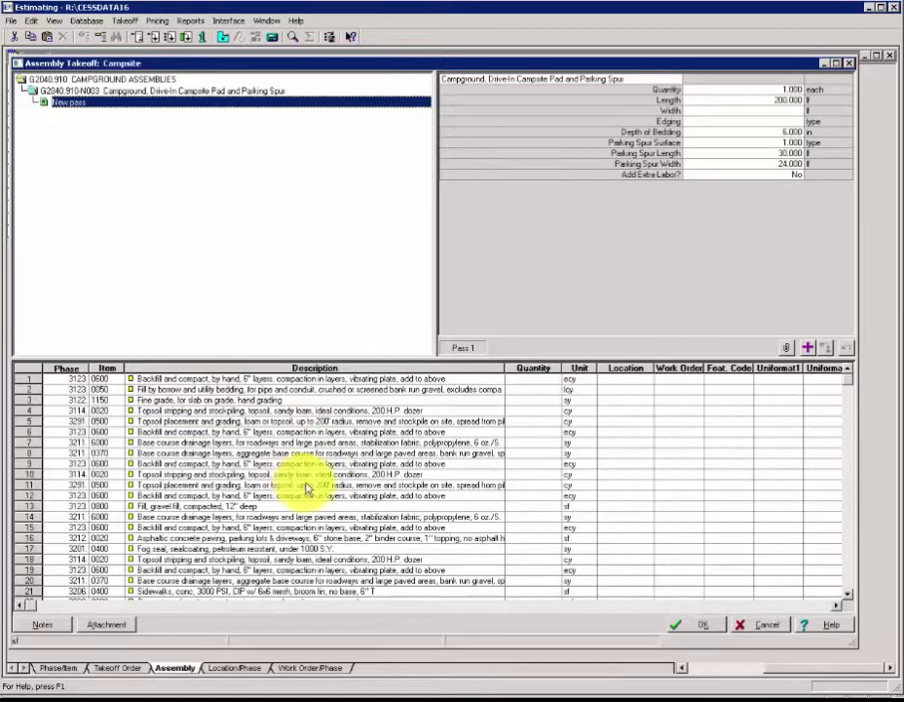
Step: Set the campsite pad's length to 75 ft and width to 40 ft, keeping the default edging, bedding and parking spur values
click(736, 102)
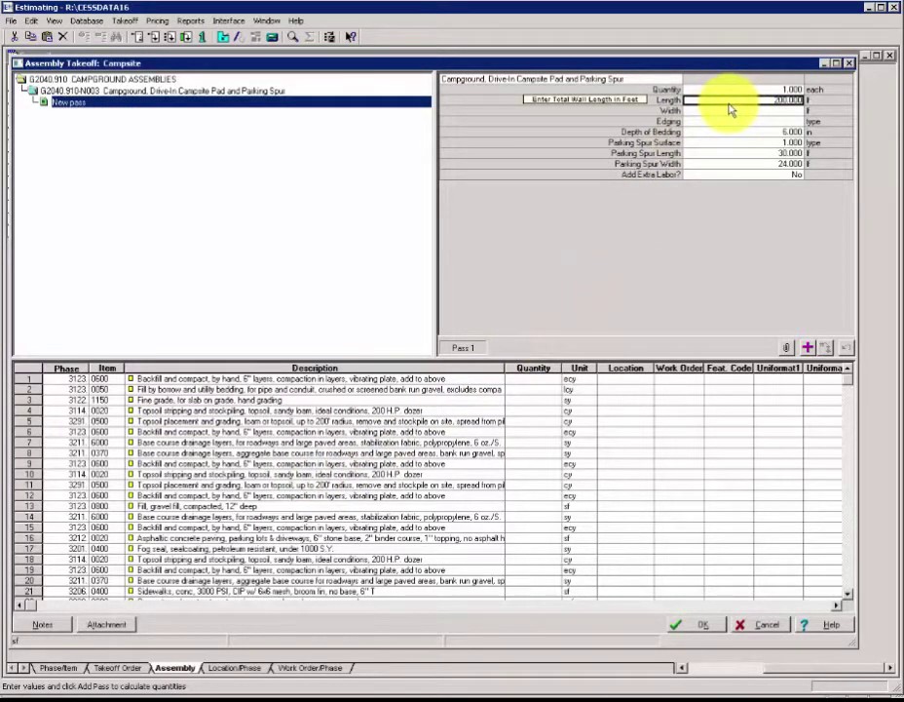
text(75)
key(Return)
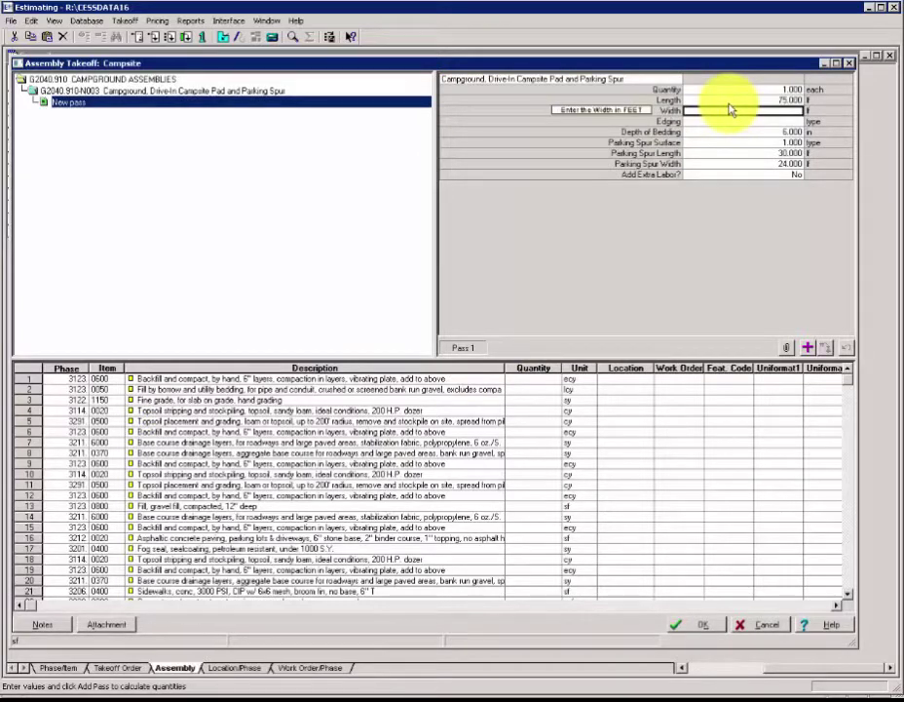
text(40)
key(Return)
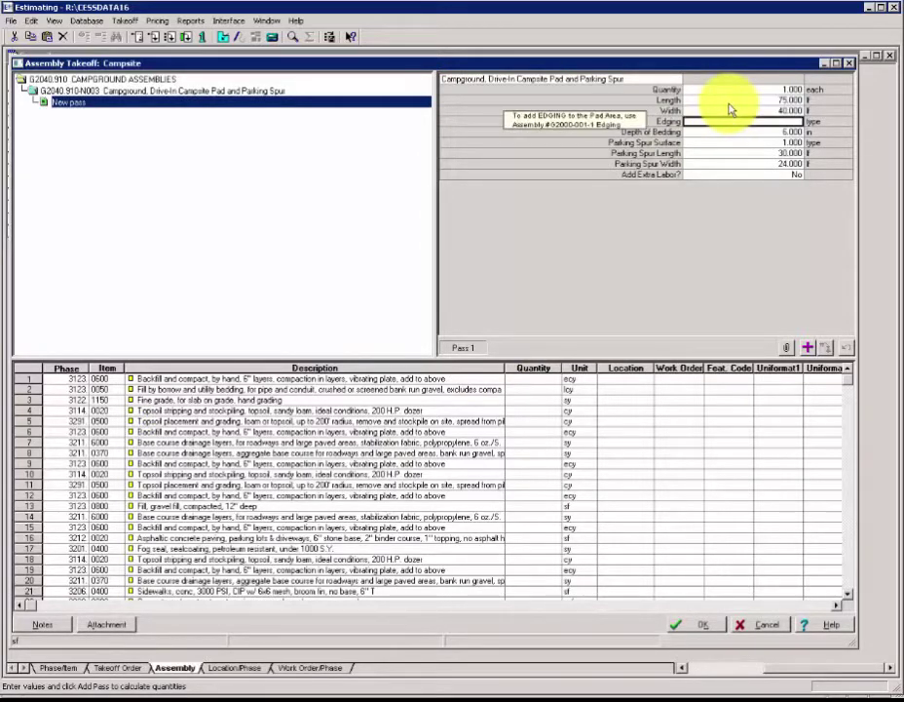
key(Tab)
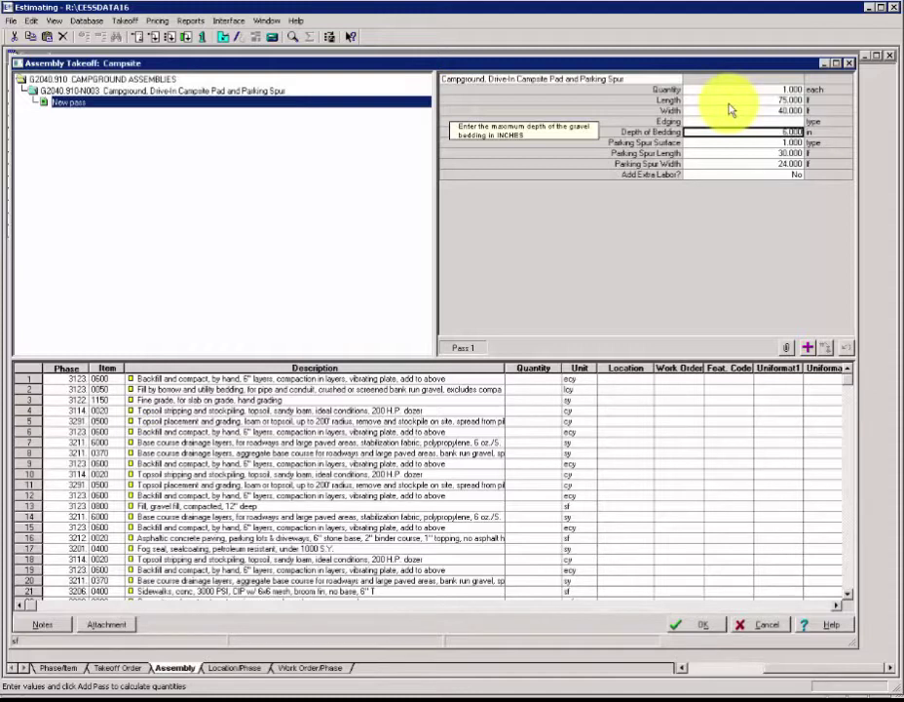
key(Tab)
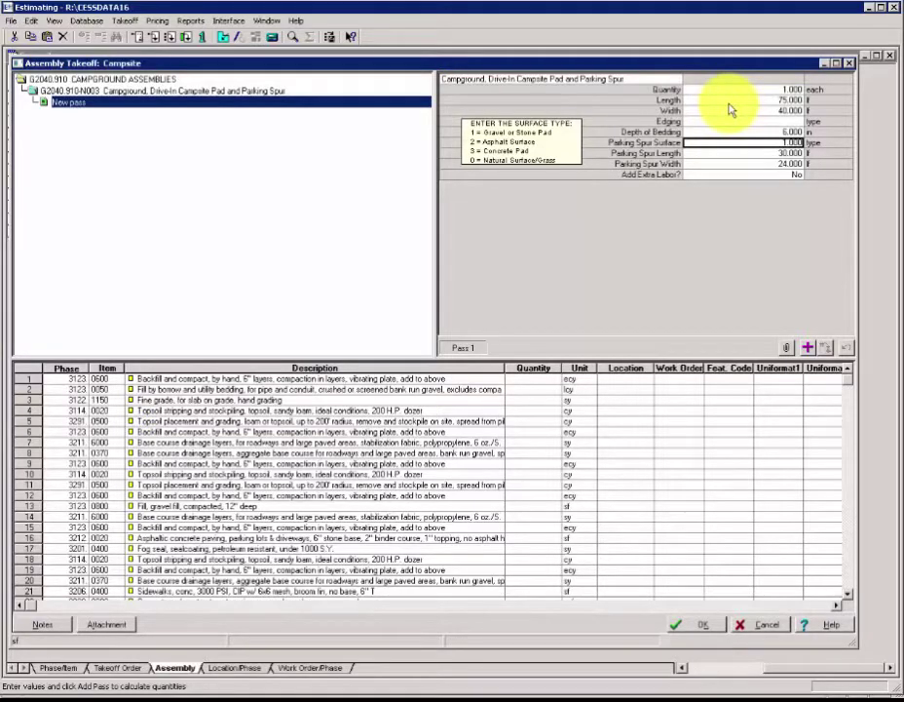
key(Tab)
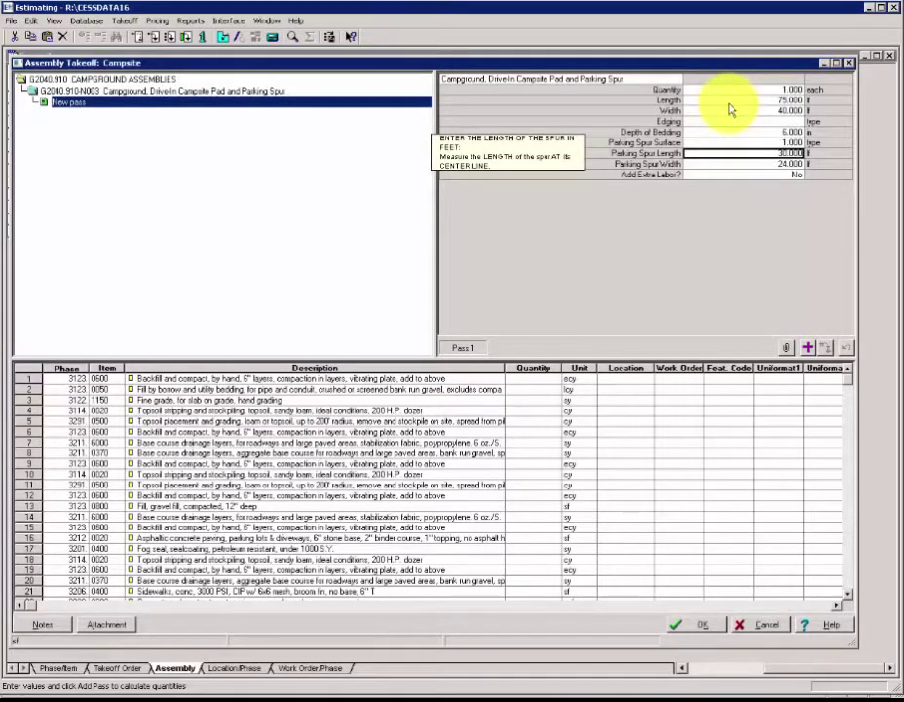
key(Tab)
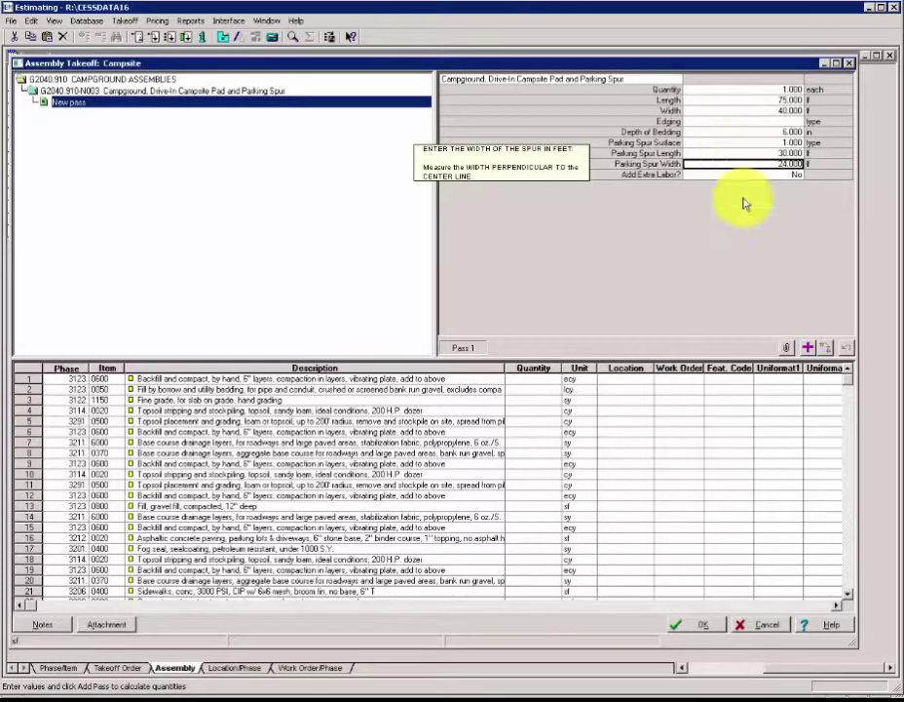
Step: Add the drive-in campsite pad pass and generate it to the estimate
click(807, 349)
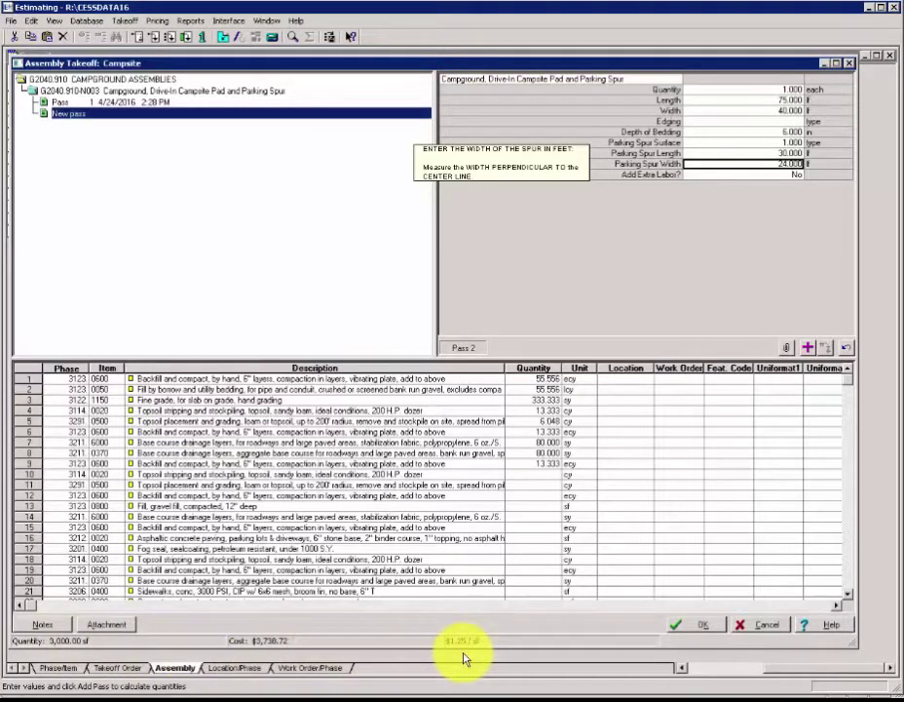
click(698, 629)
click(695, 627)
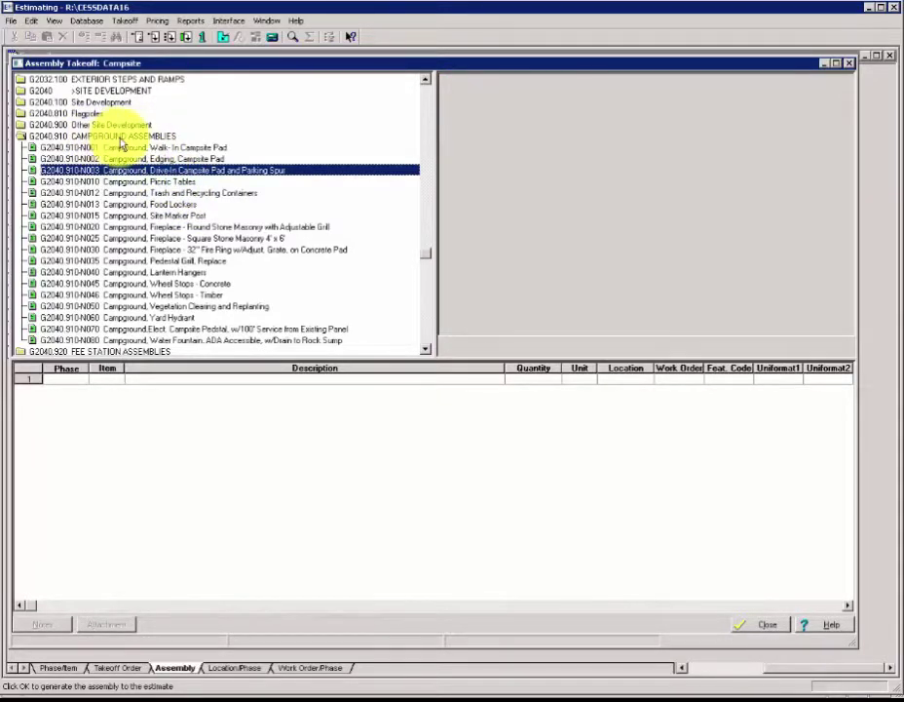
Step: Start a new takeoff pass for the campground assembly G2040.910-N012, Trash and Recycling Containers
click(423, 349)
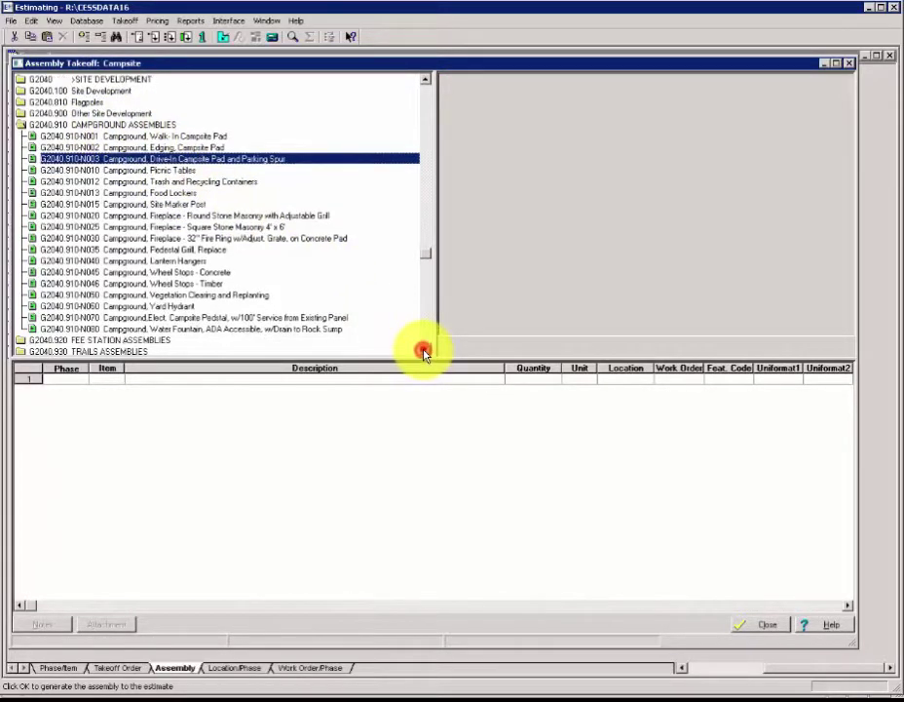
click(424, 348)
click(424, 349)
click(424, 349)
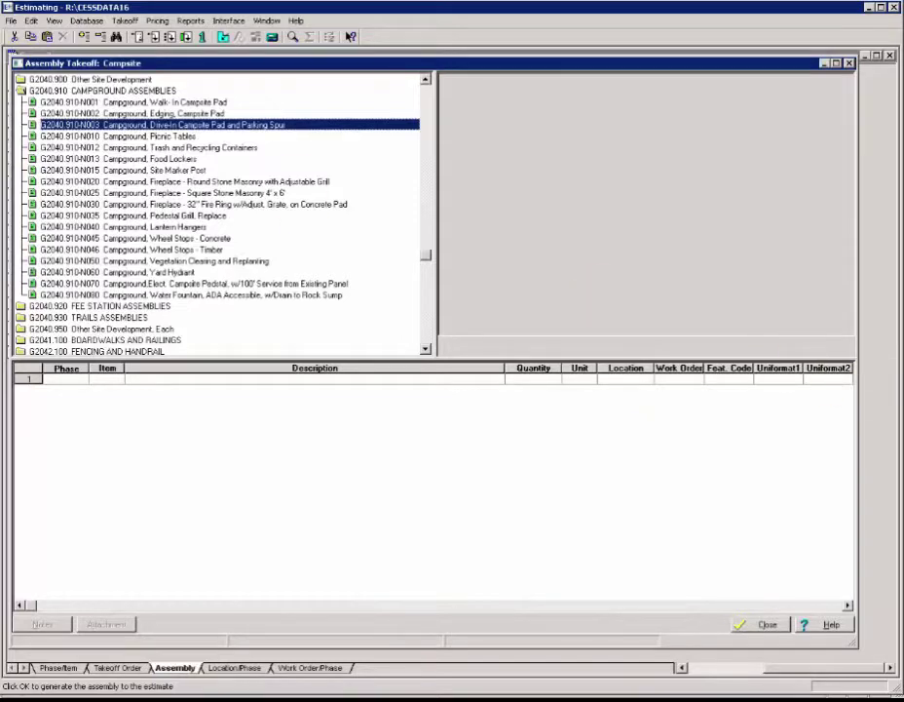
click(105, 148)
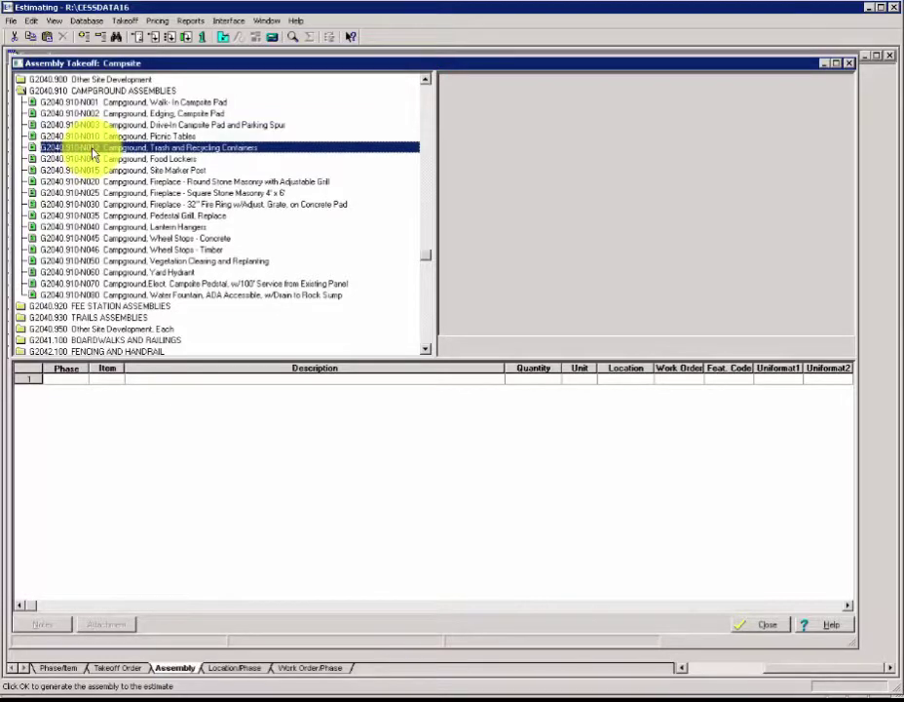
double_click(93, 149)
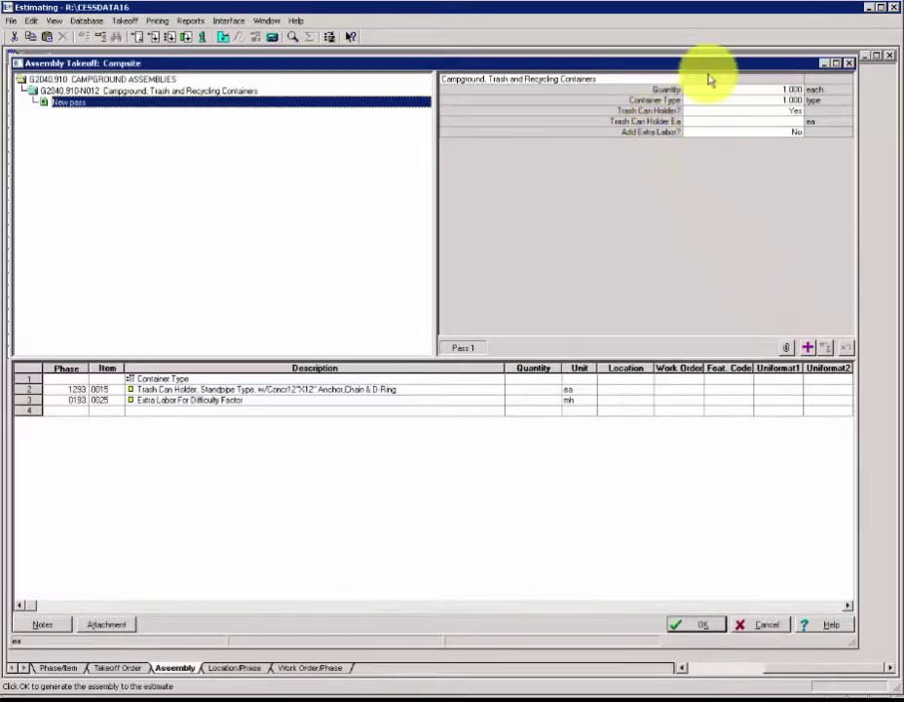
Step: Add a trash container pass with 1 trash can holder, keeping the default quantity of 1 and container type 1
click(736, 90)
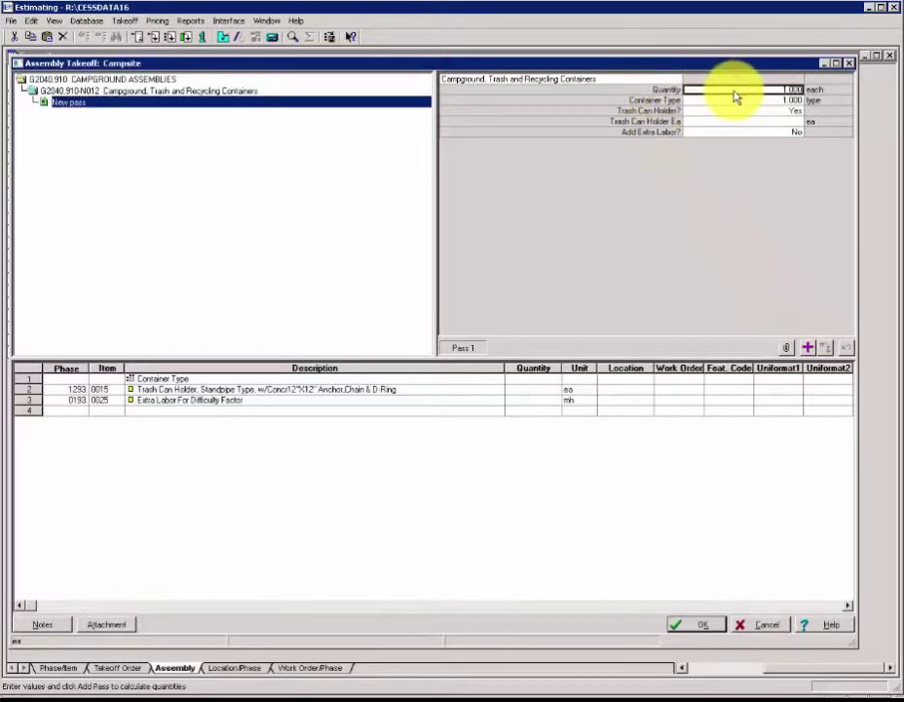
key(Tab)
key(Tab)
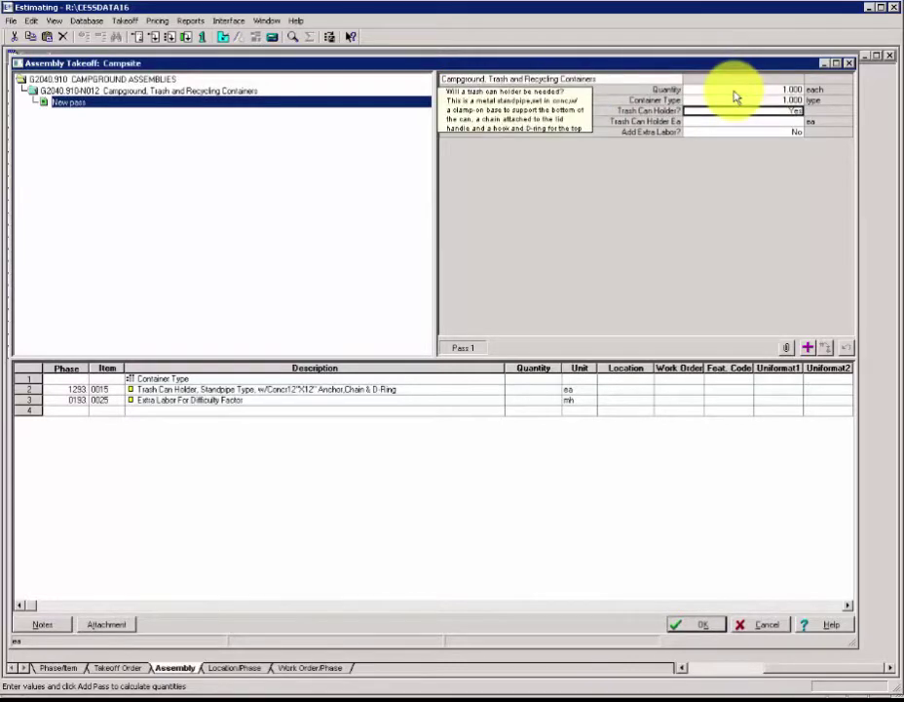
key(Tab)
text(1)
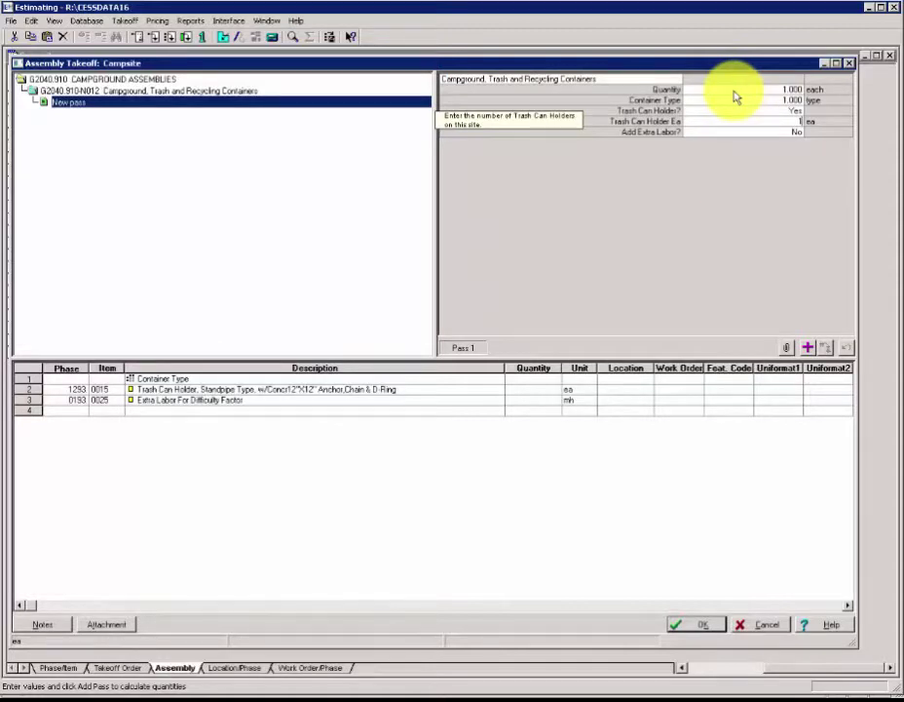
click(807, 347)
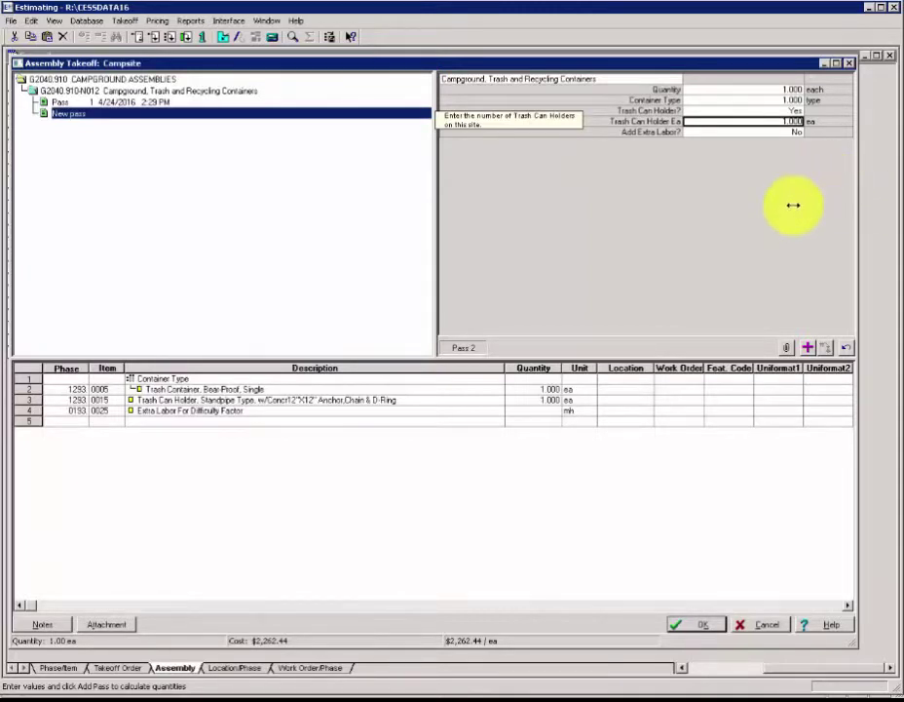
Step: Add a second pass with container type 3, a single bear-proof recycler, and generate the container passes to the estimate
click(760, 99)
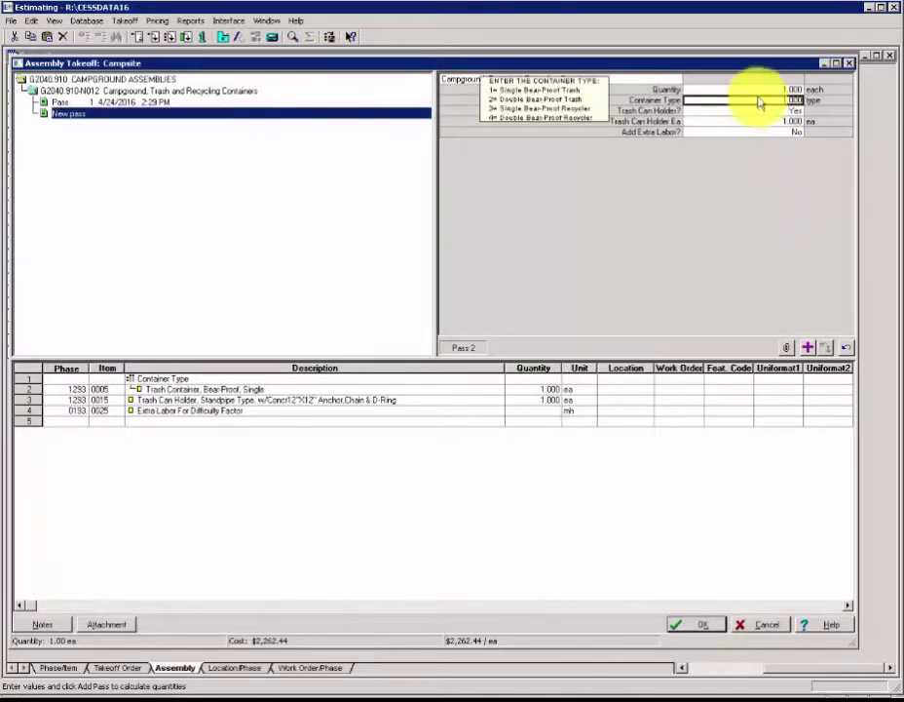
click(760, 104)
click(759, 103)
key(Return)
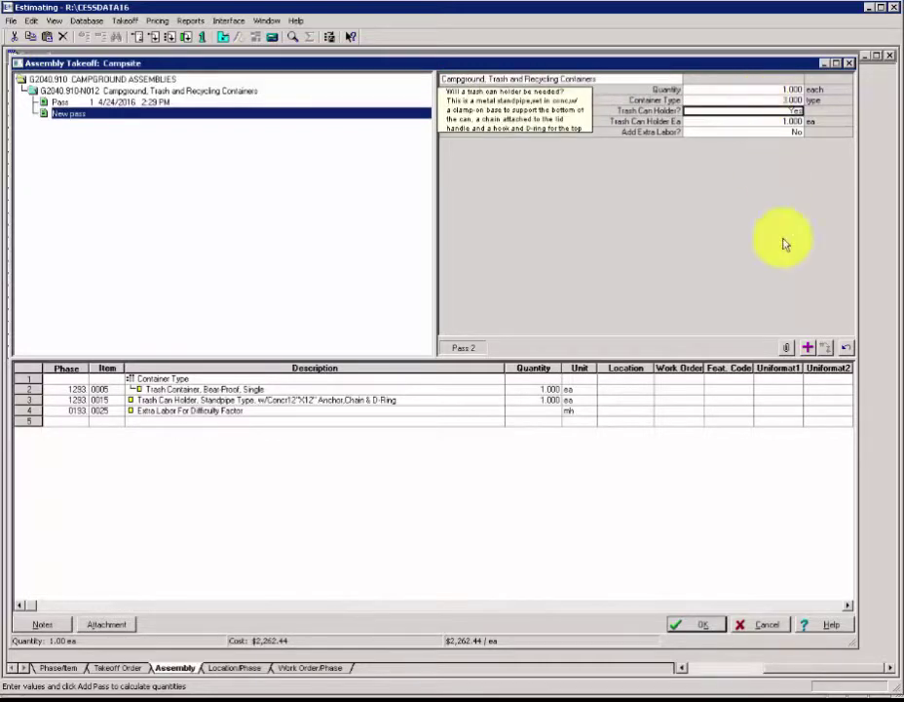
click(807, 347)
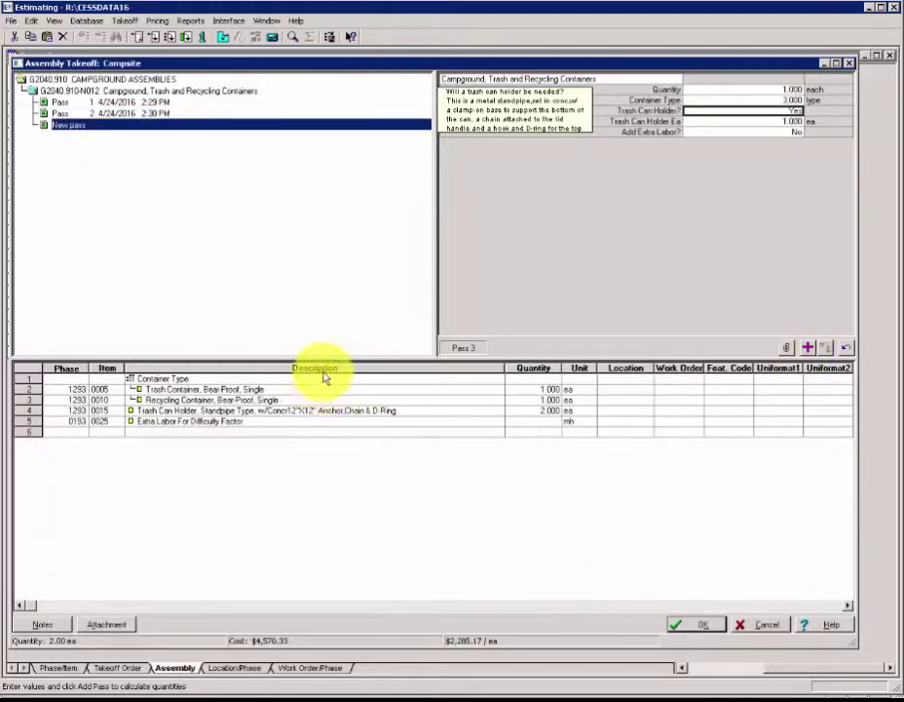
click(701, 625)
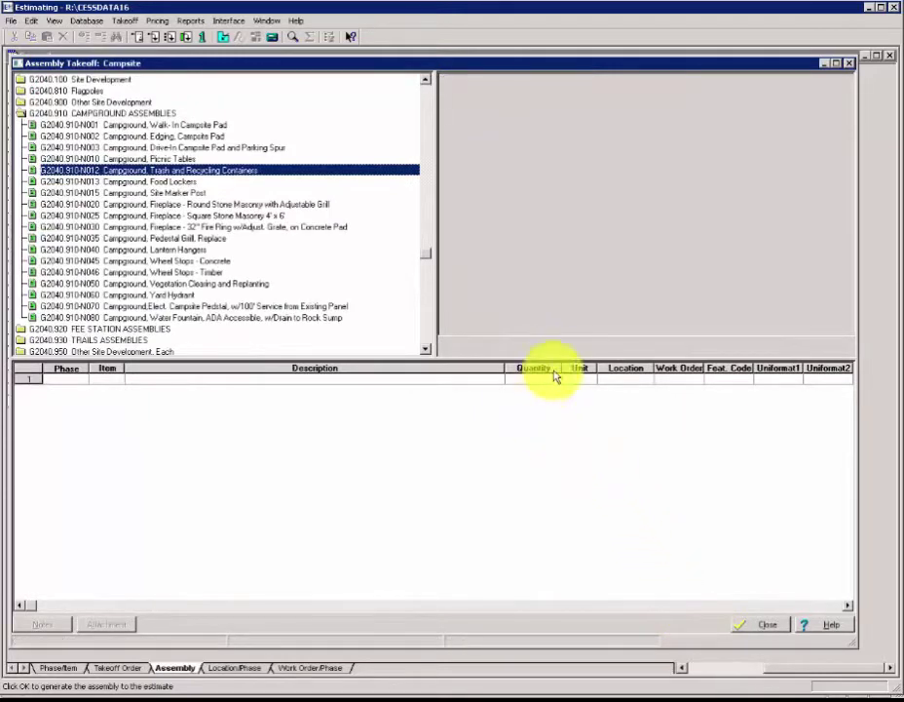
Step: Take off one round stone masonry fireplace with adjustable grill, assembly G2040.910-N020, and generate it to the estimate
click(114, 204)
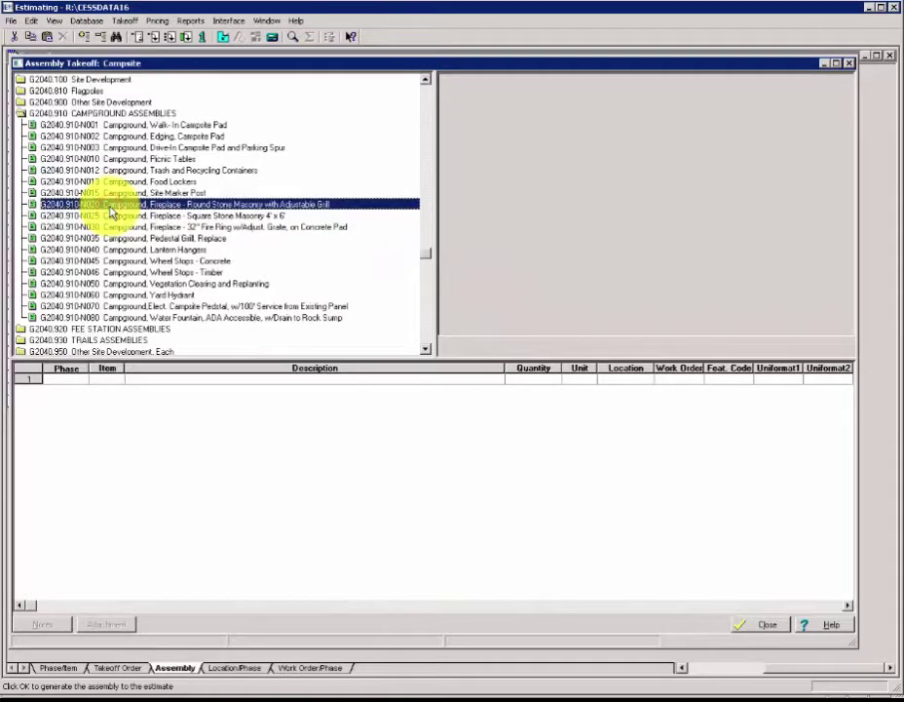
double_click(112, 207)
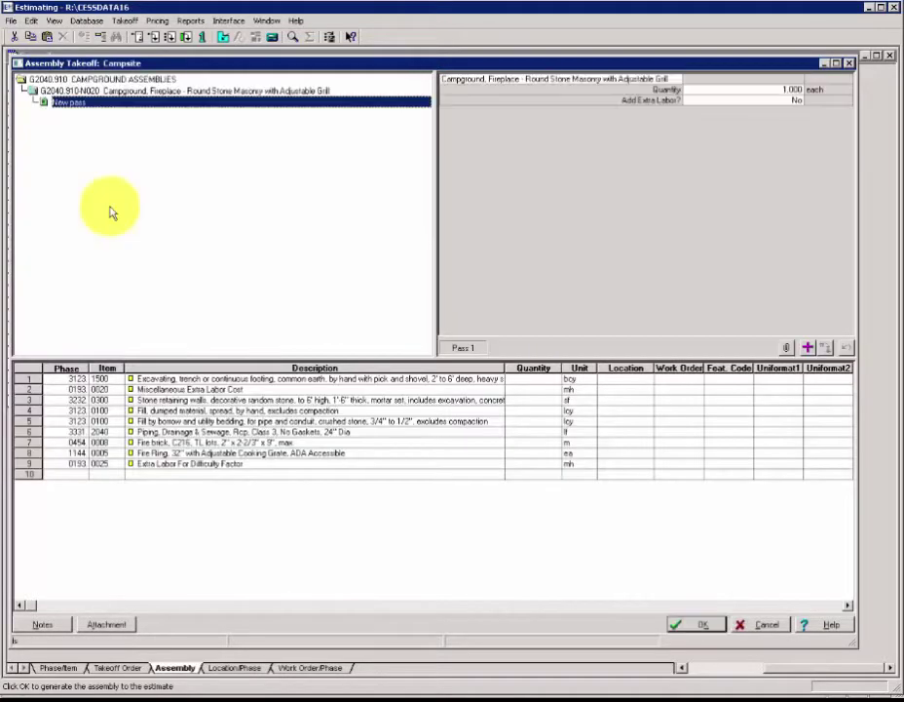
click(787, 90)
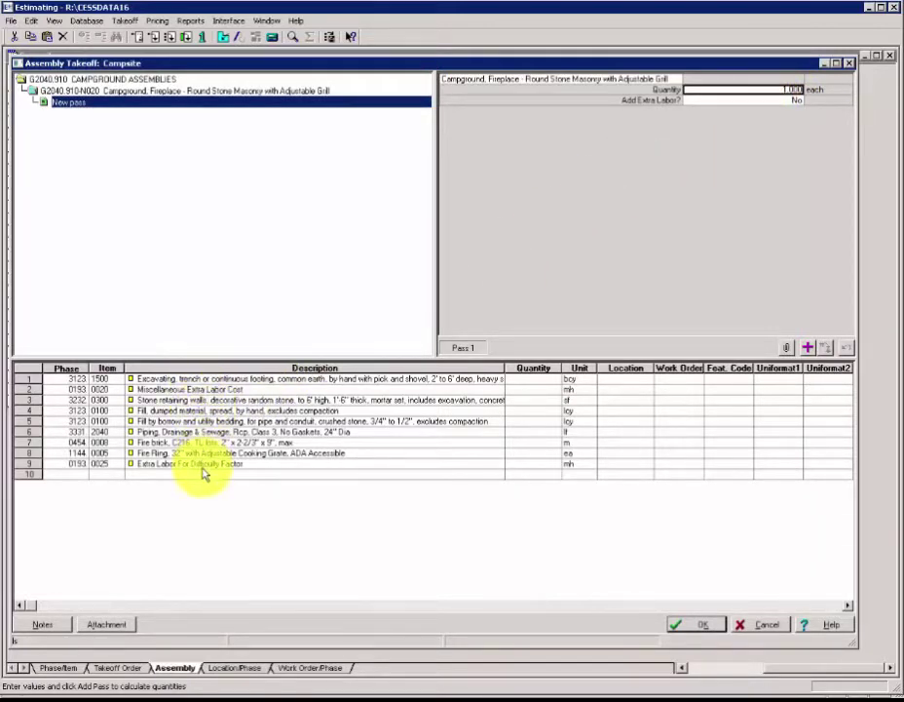
click(808, 349)
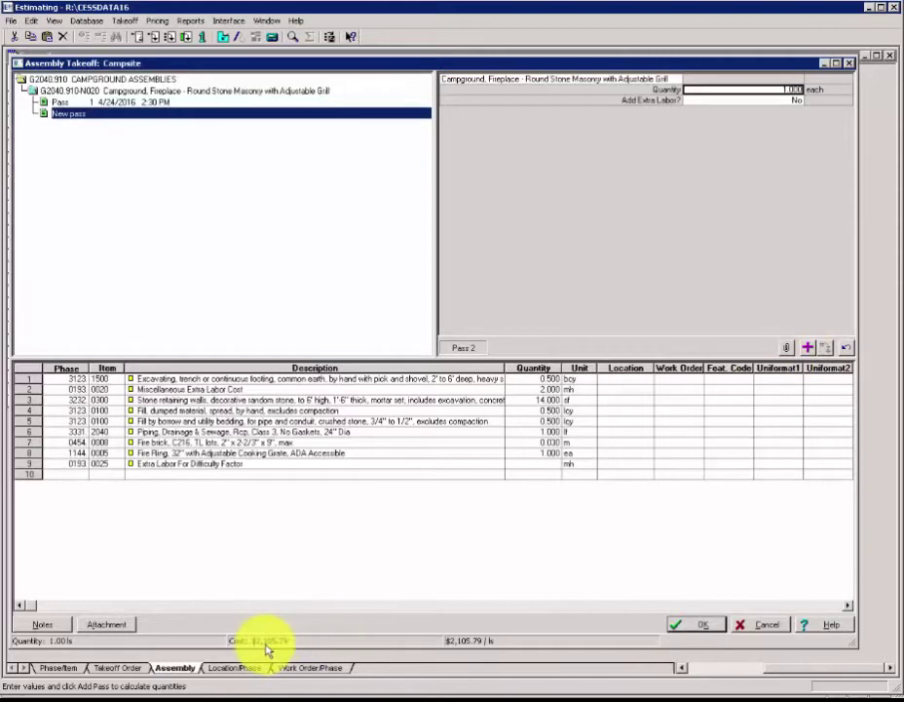
click(691, 625)
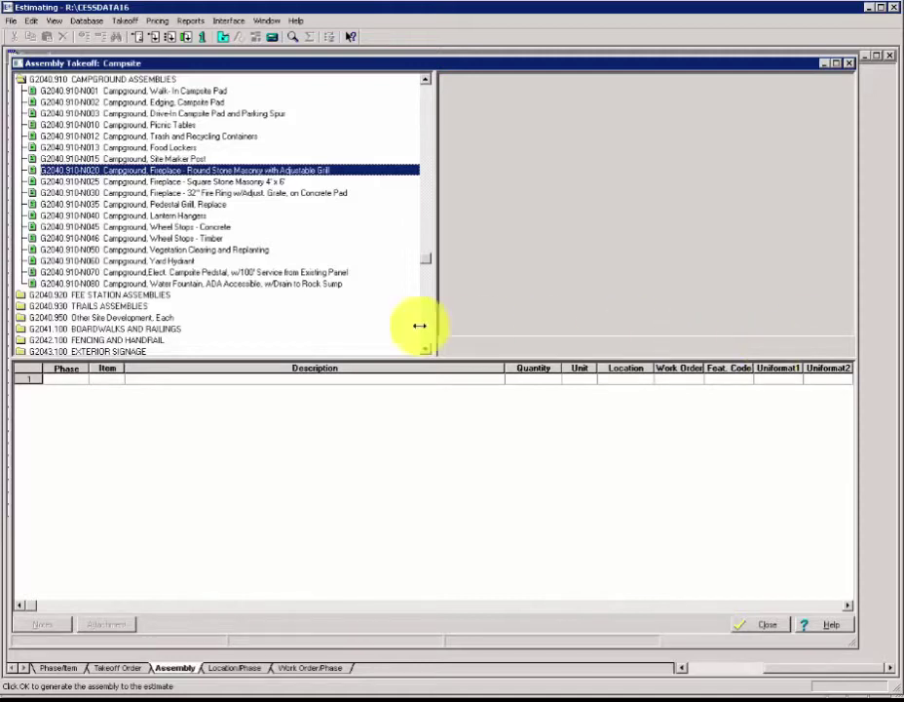
Step: Take off one electrical campsite pedestal with 100' service, assembly G2040.910-N070, generate it to the estimate and close Assembly Takeoff
click(123, 274)
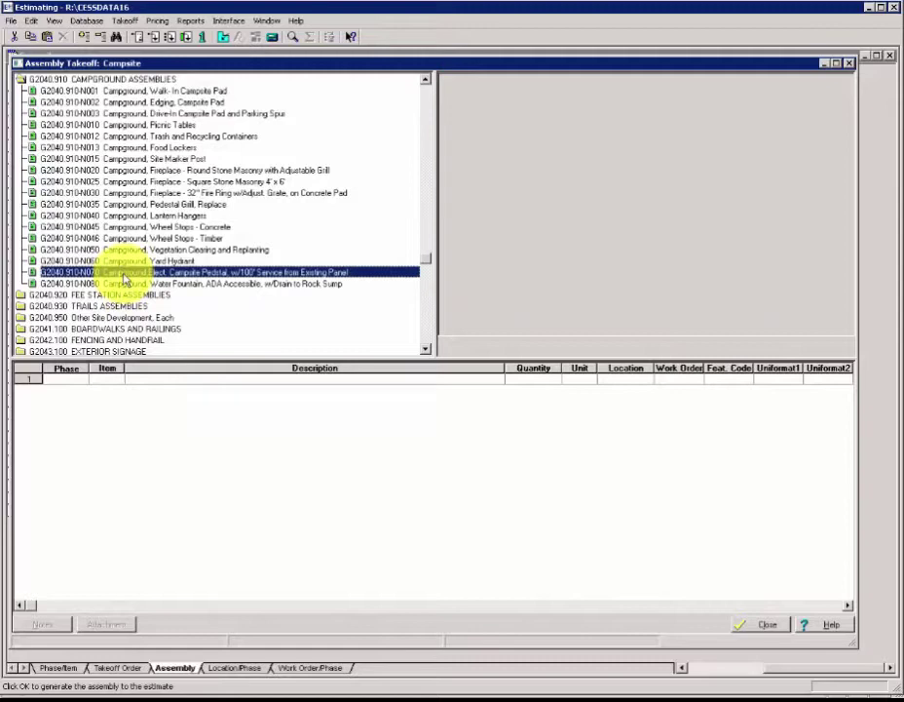
double_click(124, 277)
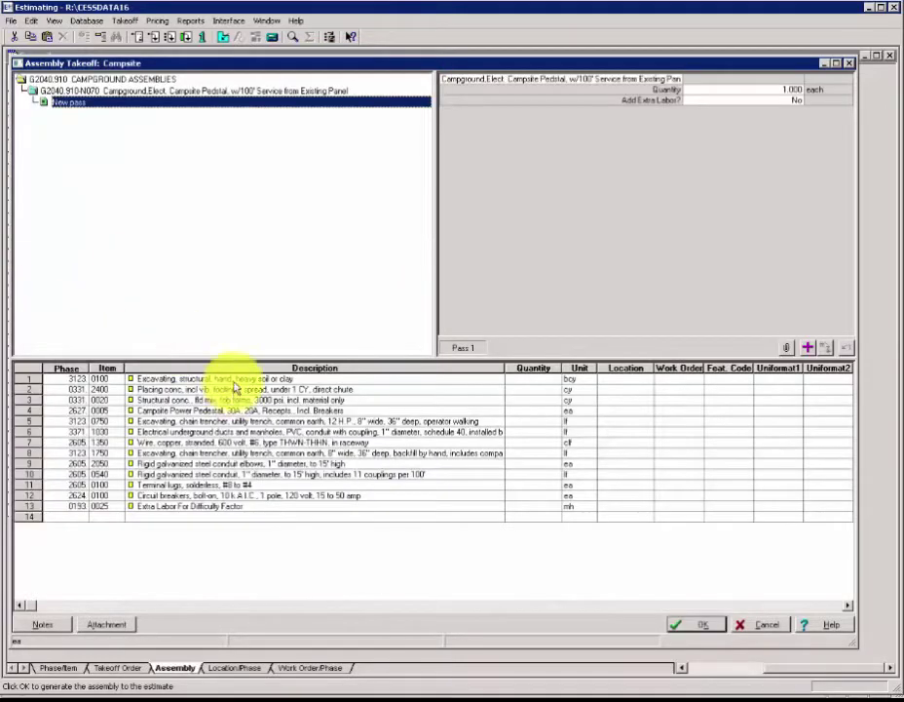
click(750, 90)
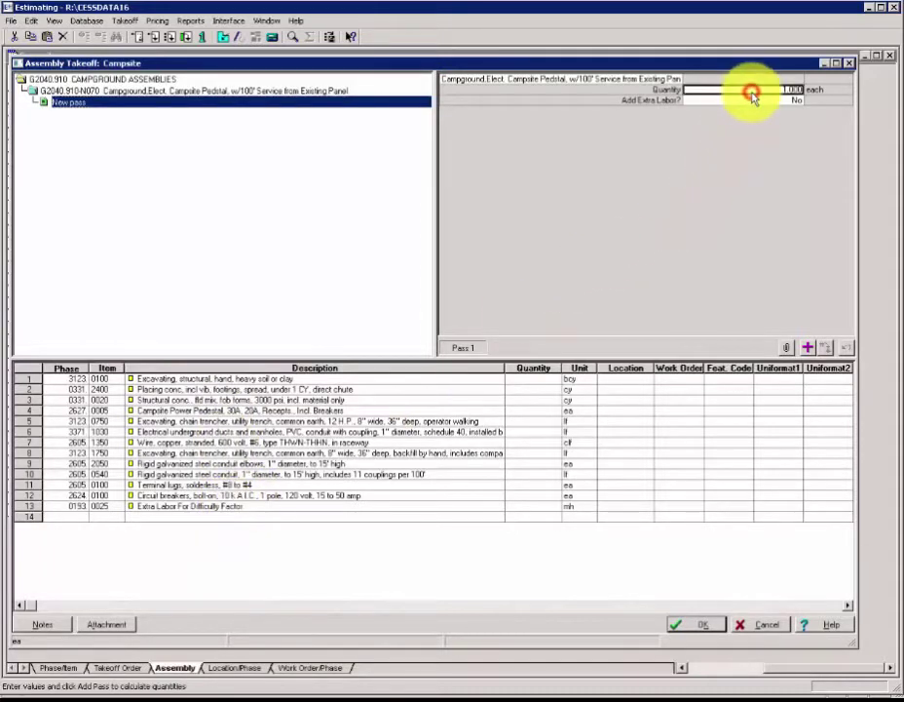
click(808, 348)
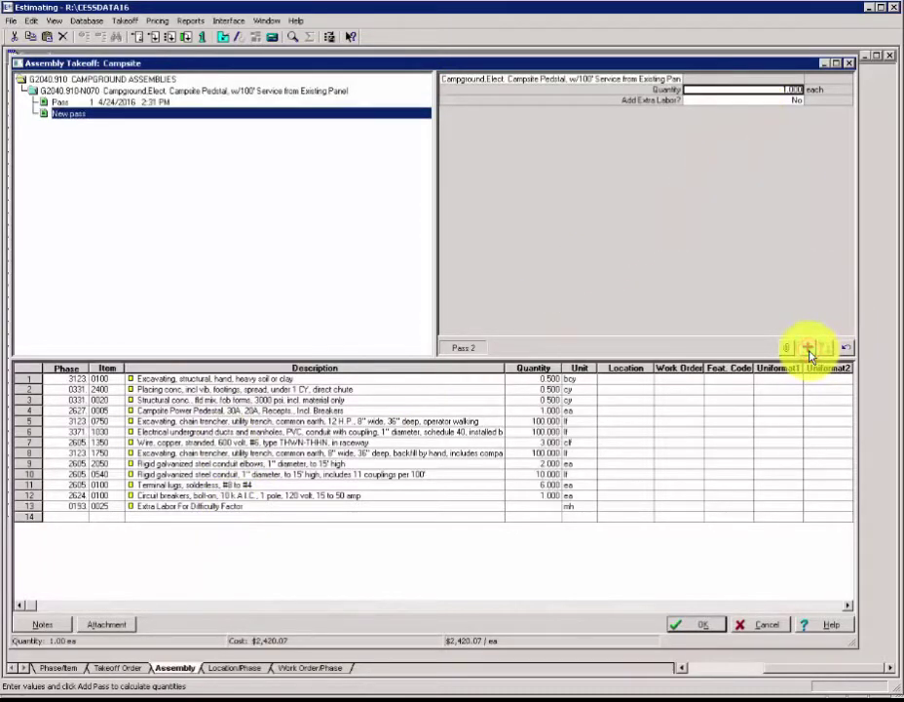
click(699, 626)
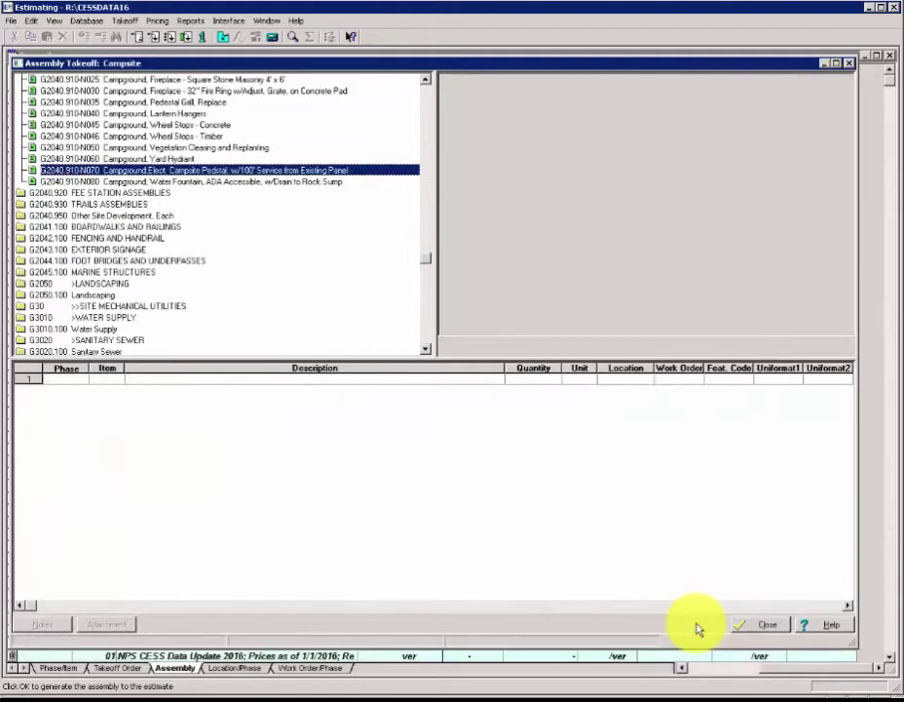
click(762, 627)
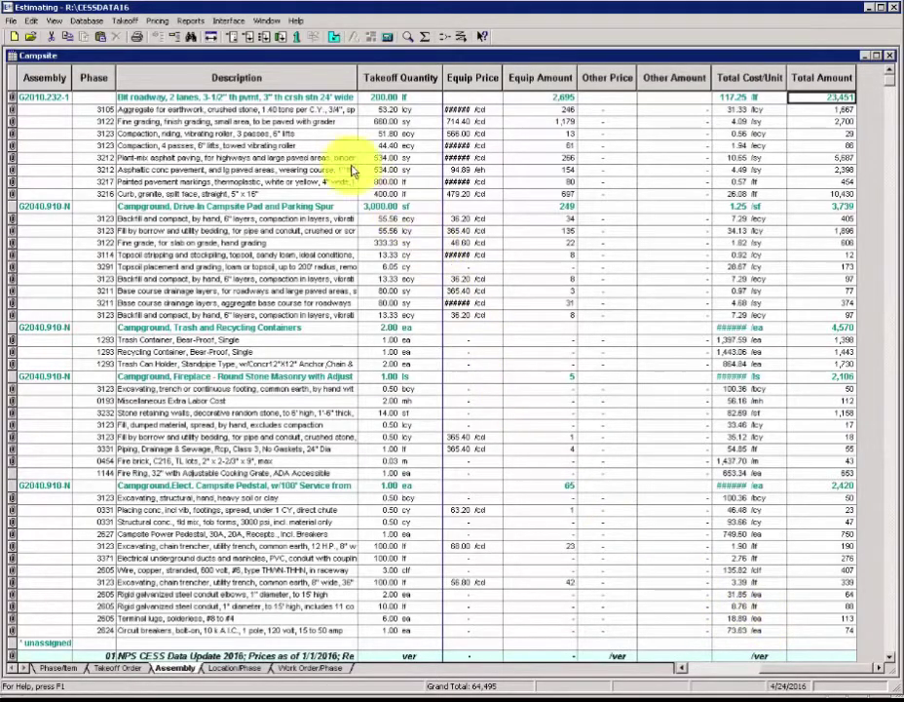
Step: Review the generated road, campsite pad, container, fireplace and electrical pedestal assemblies in the Campsite estimate
click(293, 100)
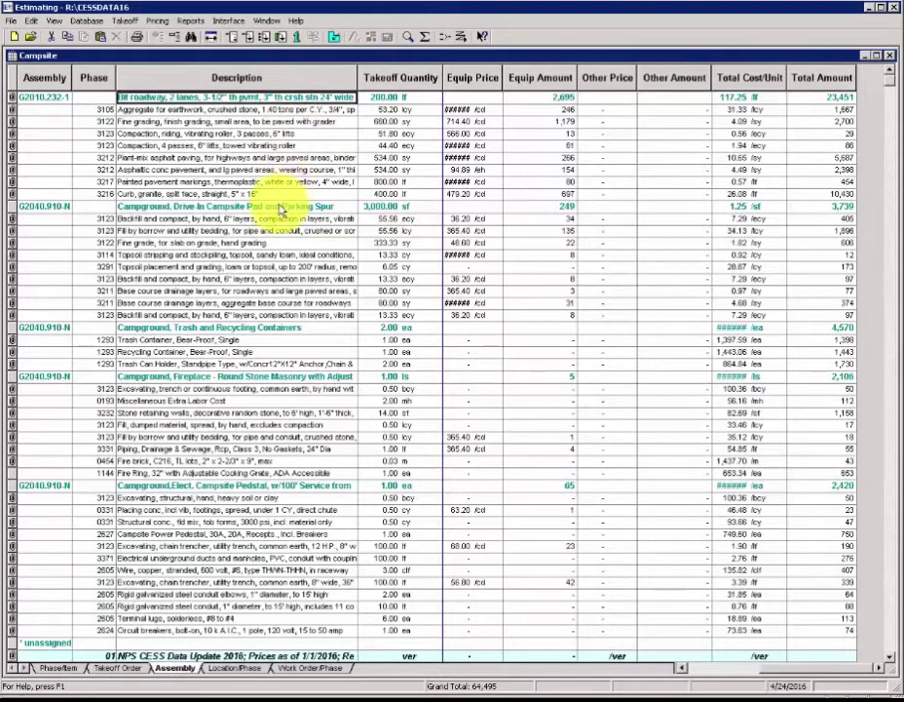
click(222, 206)
click(282, 327)
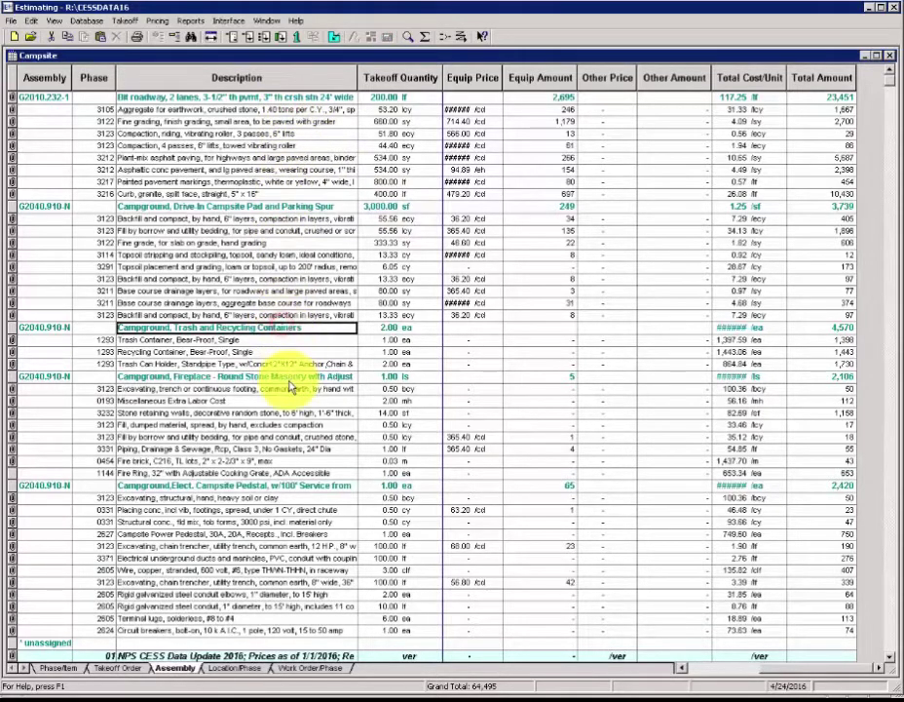
click(293, 378)
click(317, 484)
scroll(431, 548, down, 1)
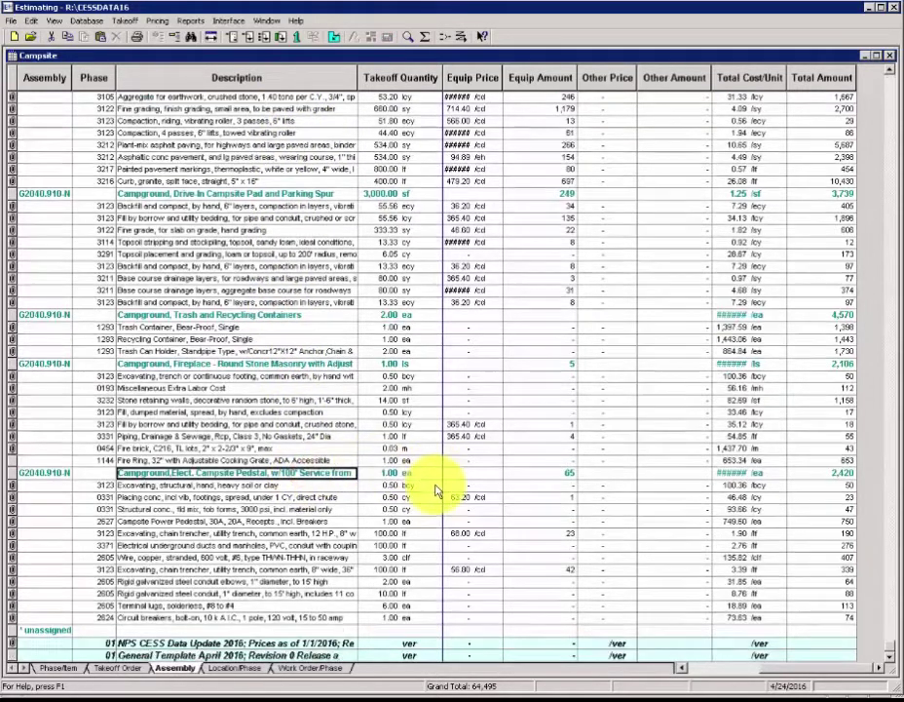
scroll(435, 485, up, 1)
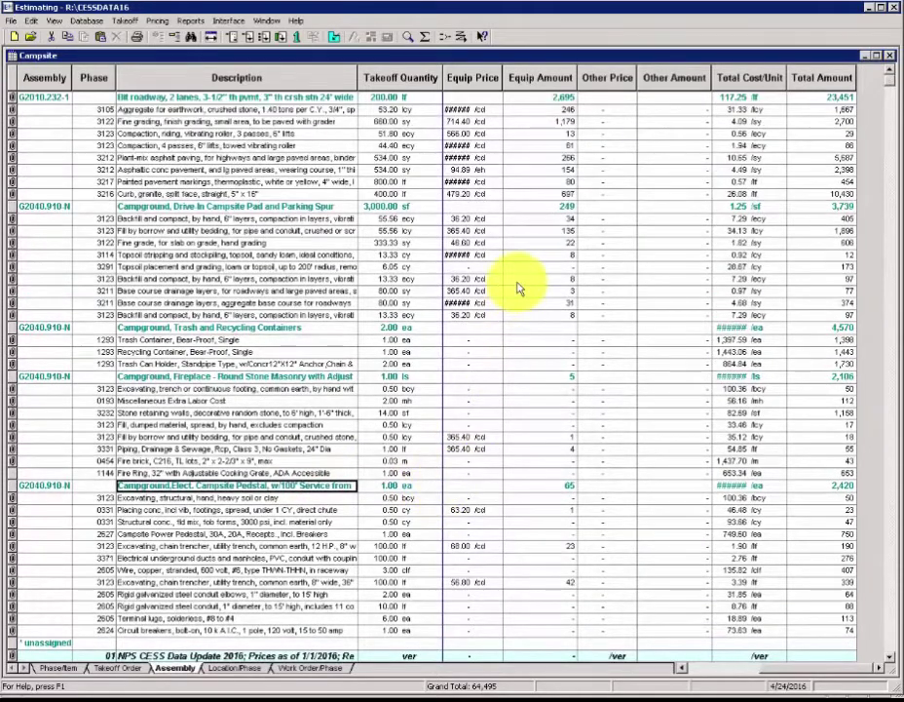